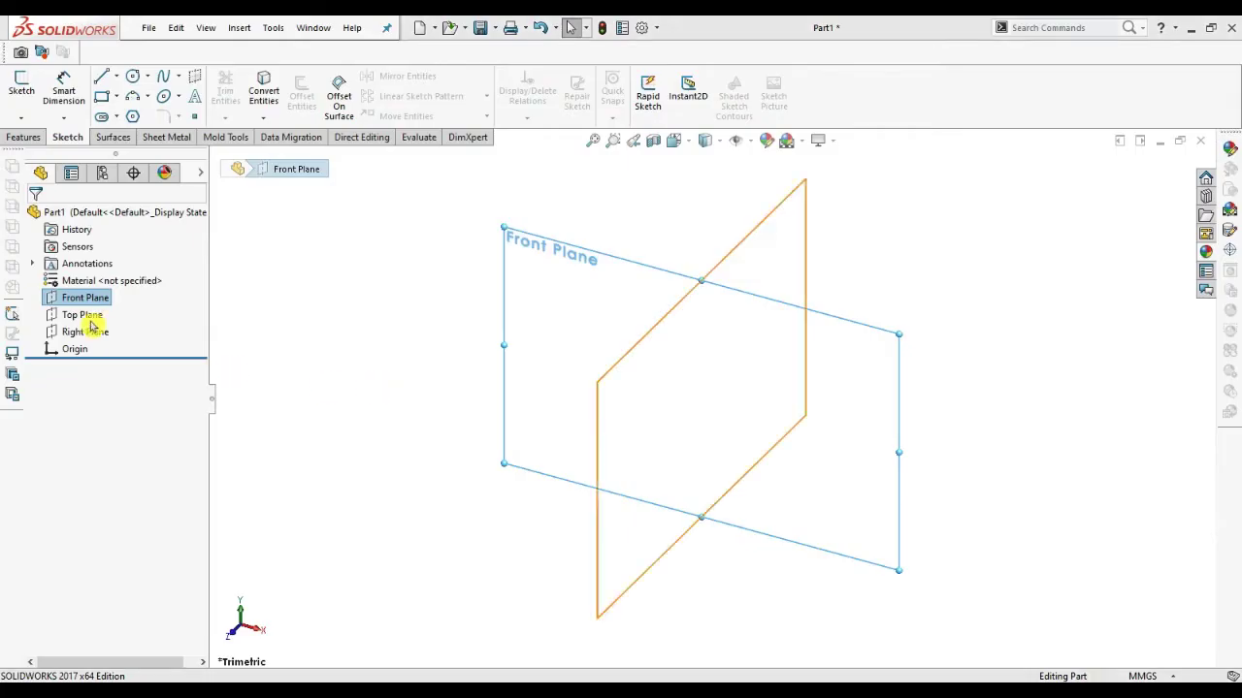
# Start a sketch on the Front Plane and draw a short horizontal line from the origin
pyautogui.click(86, 297)
pyautogui.click(61, 278)
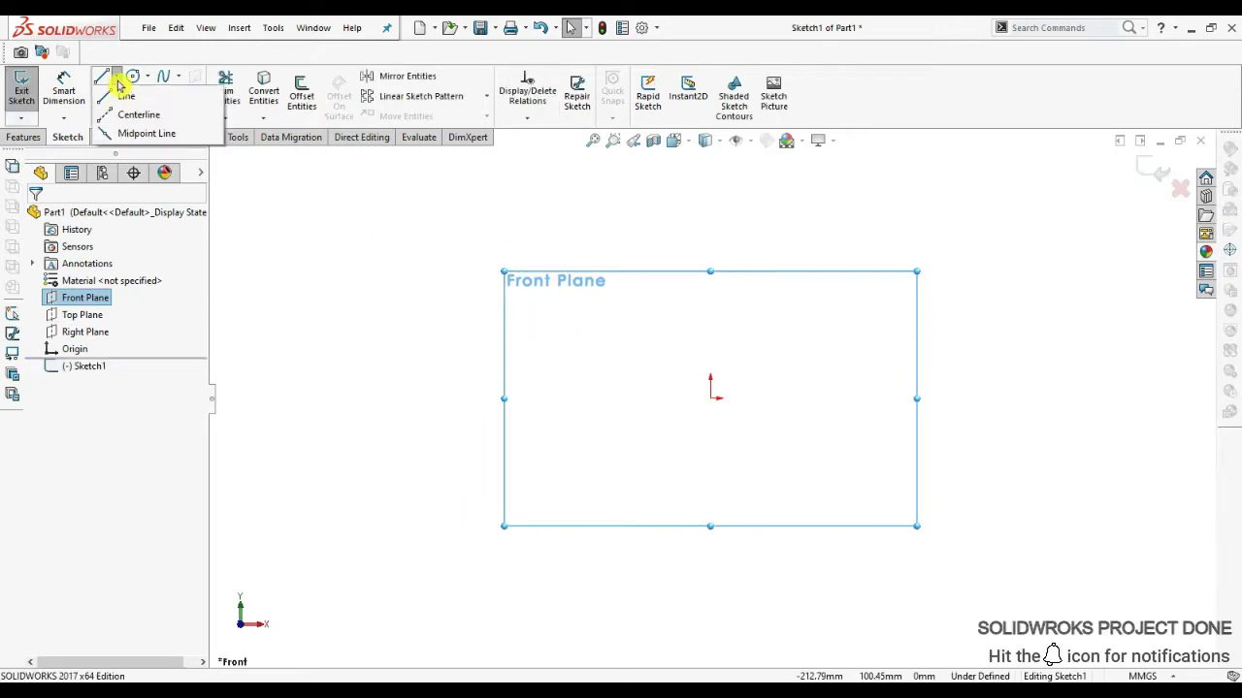
pyautogui.click(109, 117)
pyautogui.click(715, 398)
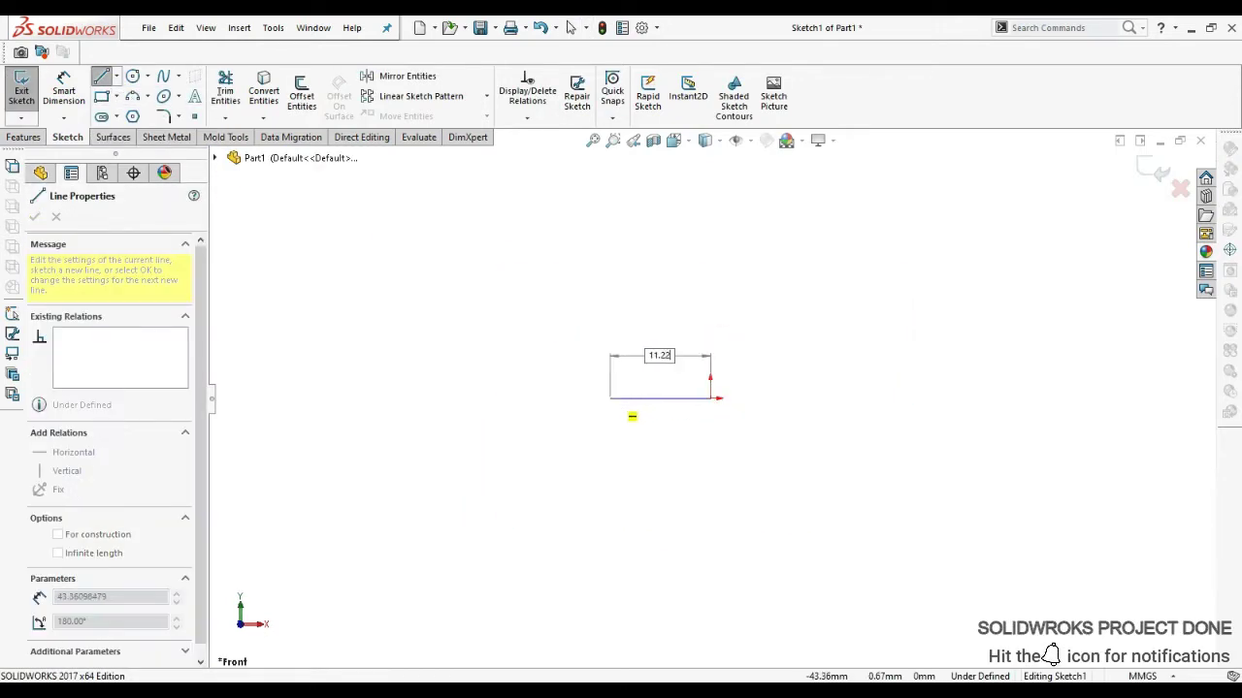
pyautogui.press('Return')
pyautogui.press('Escape')
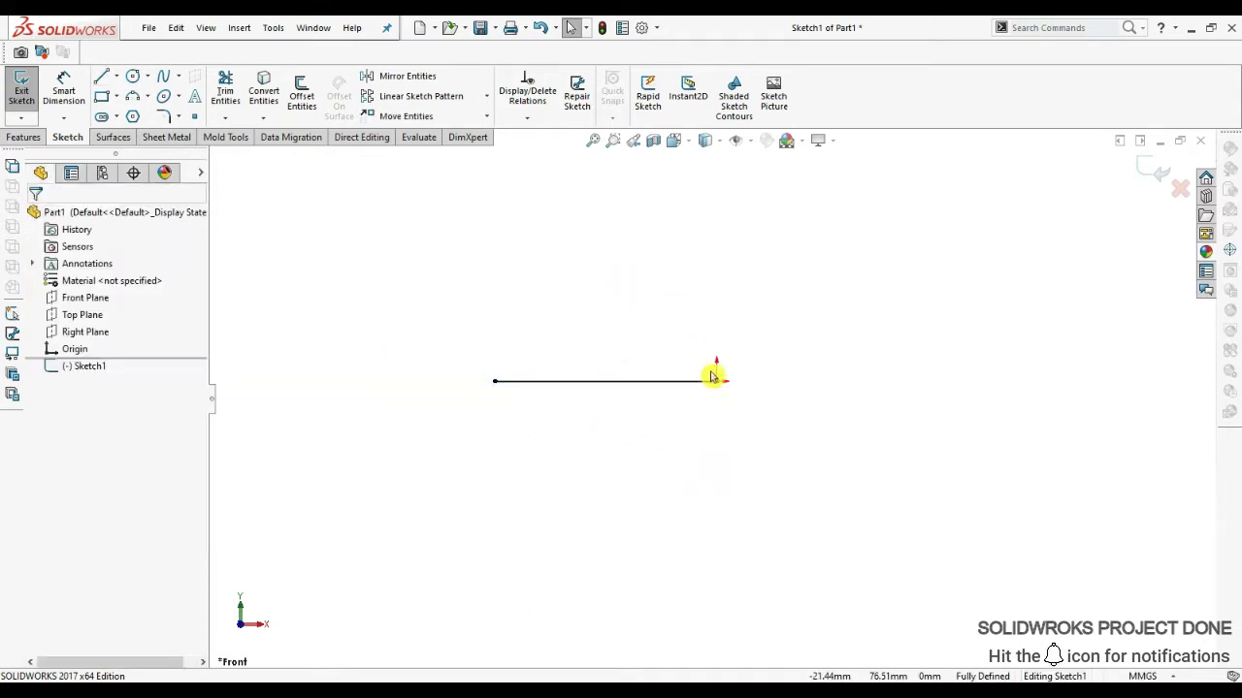
# Draw a long vertical line down from the origin, then begin inserting a sketch picture
pyautogui.press('l')
pyautogui.click(715, 380)
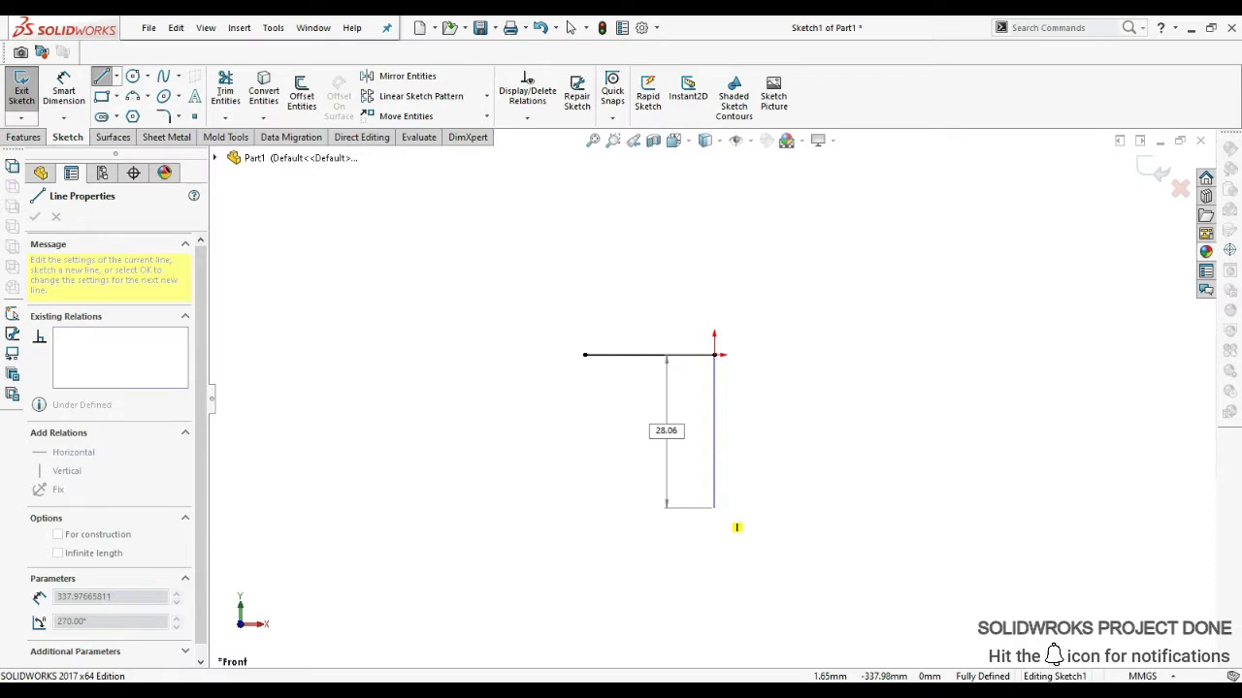
pyautogui.click(737, 527)
pyautogui.press('Escape')
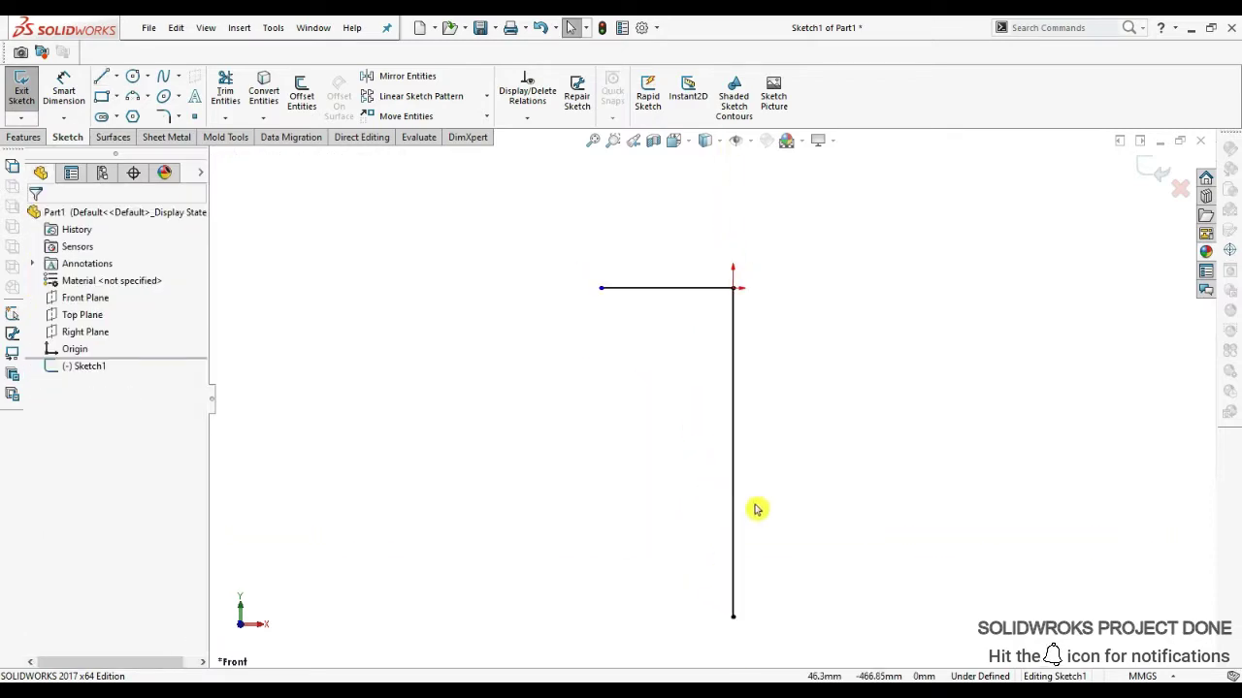
pyautogui.click(773, 95)
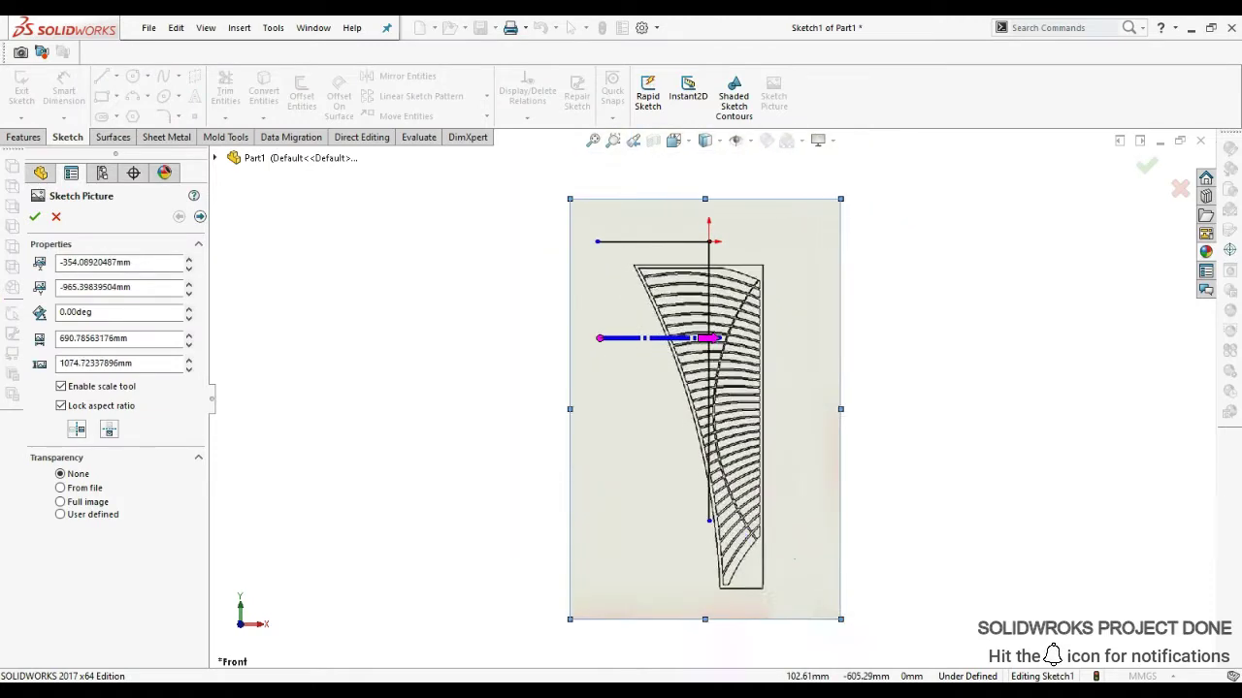
# Move the leg picture onto the sketched lines and resize it to about 581–590 mm wide
pyautogui.scroll(2, 667, 290)
pyautogui.moveTo(553, 677)
pyautogui.mouseDown()
pyautogui.moveTo(483, 649)
pyautogui.moveTo(508, 604)
pyautogui.mouseUp()
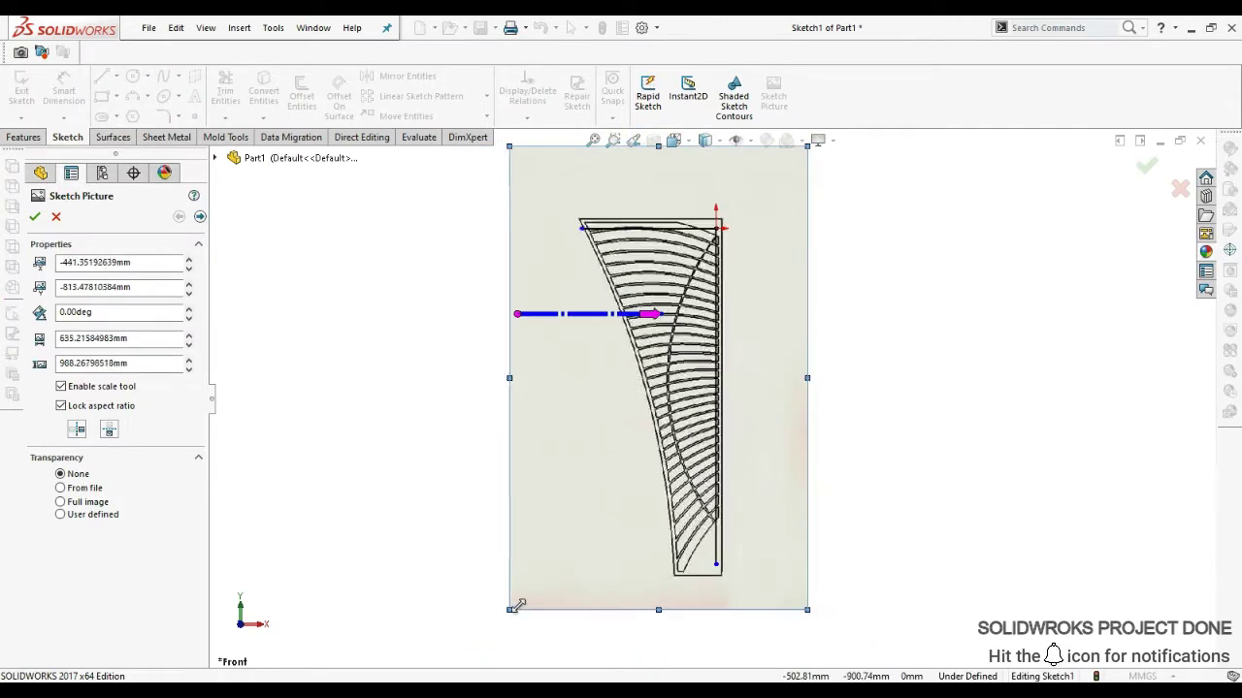
pyautogui.moveTo(582, 501)
pyautogui.mouseDown()
pyautogui.moveTo(596, 485)
pyautogui.moveTo(591, 494)
pyautogui.mouseUp()
pyautogui.scroll(2, 705, 532)
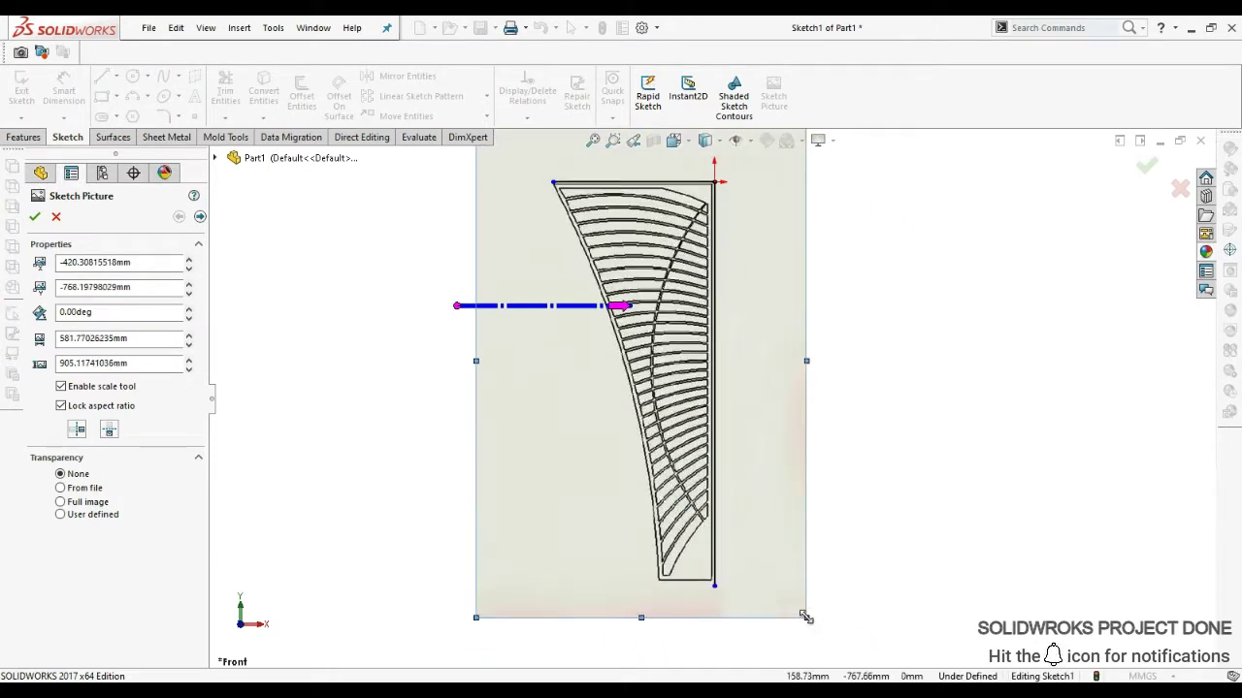
pyautogui.moveTo(806, 617); pyautogui.dragTo(813, 625)
pyautogui.scroll(3, 679, 237)
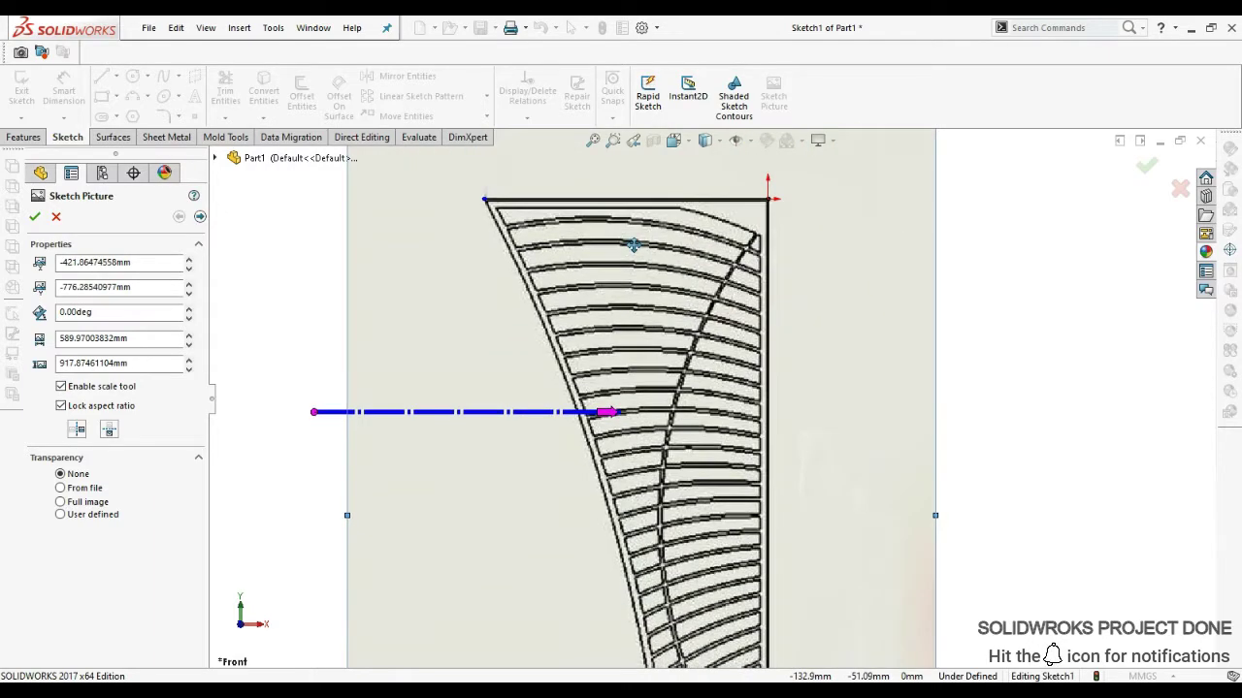
pyautogui.scroll(-3, 679, 437)
pyautogui.moveTo(724, 637); pyautogui.dragTo(740, 493)
# Fine-tune the picture's position and size to fit the vertical line, and accept it
pyautogui.scroll(3, 610, 241)
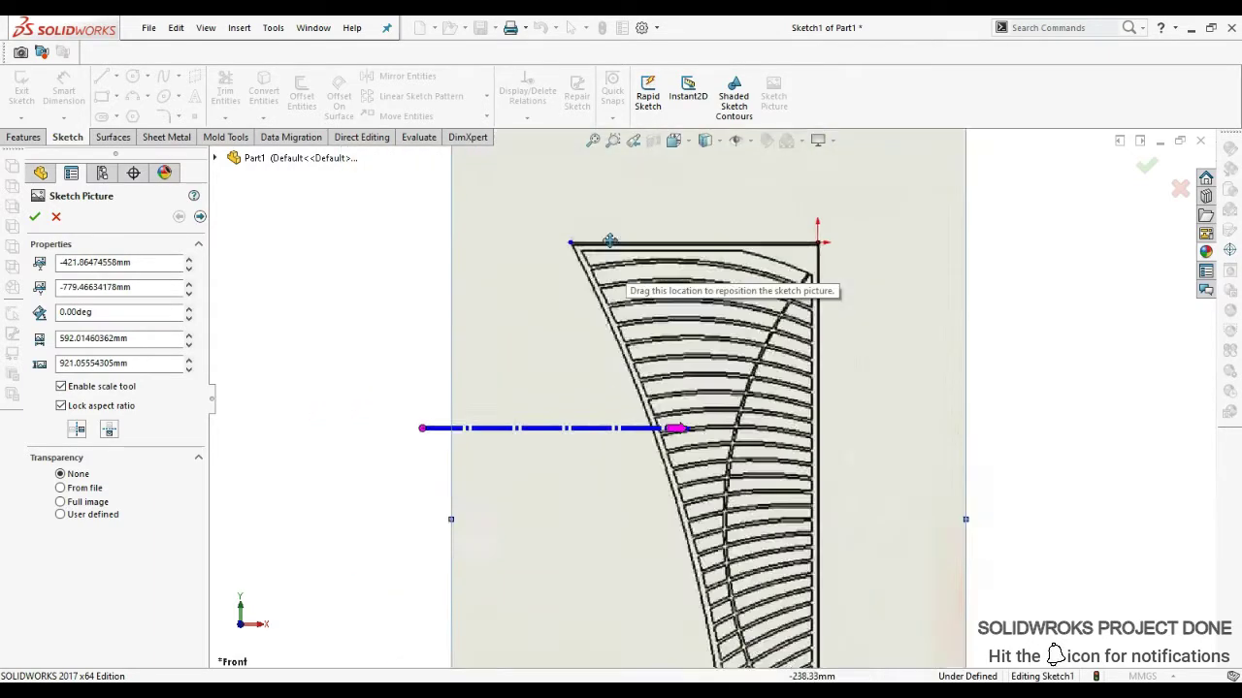
pyautogui.moveTo(609, 241); pyautogui.dragTo(610, 242)
pyautogui.scroll(3, 609, 241)
pyautogui.scroll(-5, 705, 600)
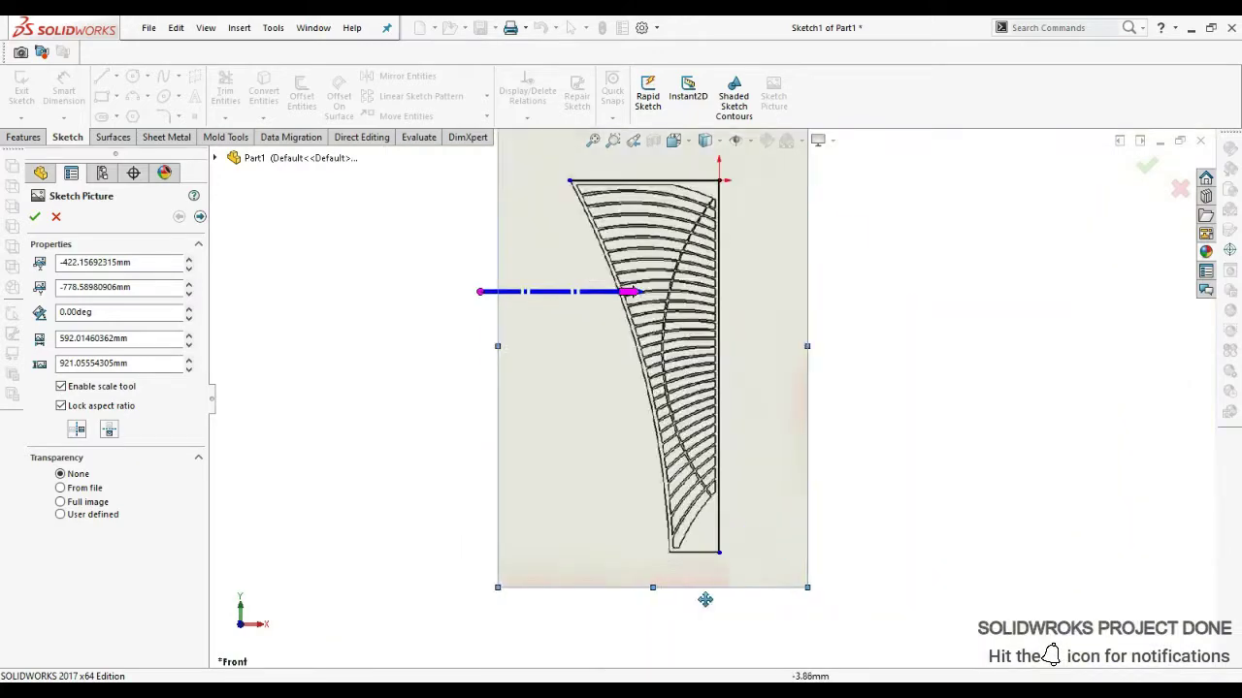
pyautogui.scroll(5, 705, 600)
pyautogui.moveTo(995, 546); pyautogui.dragTo(1000, 543)
pyautogui.scroll(-5, 854, 460)
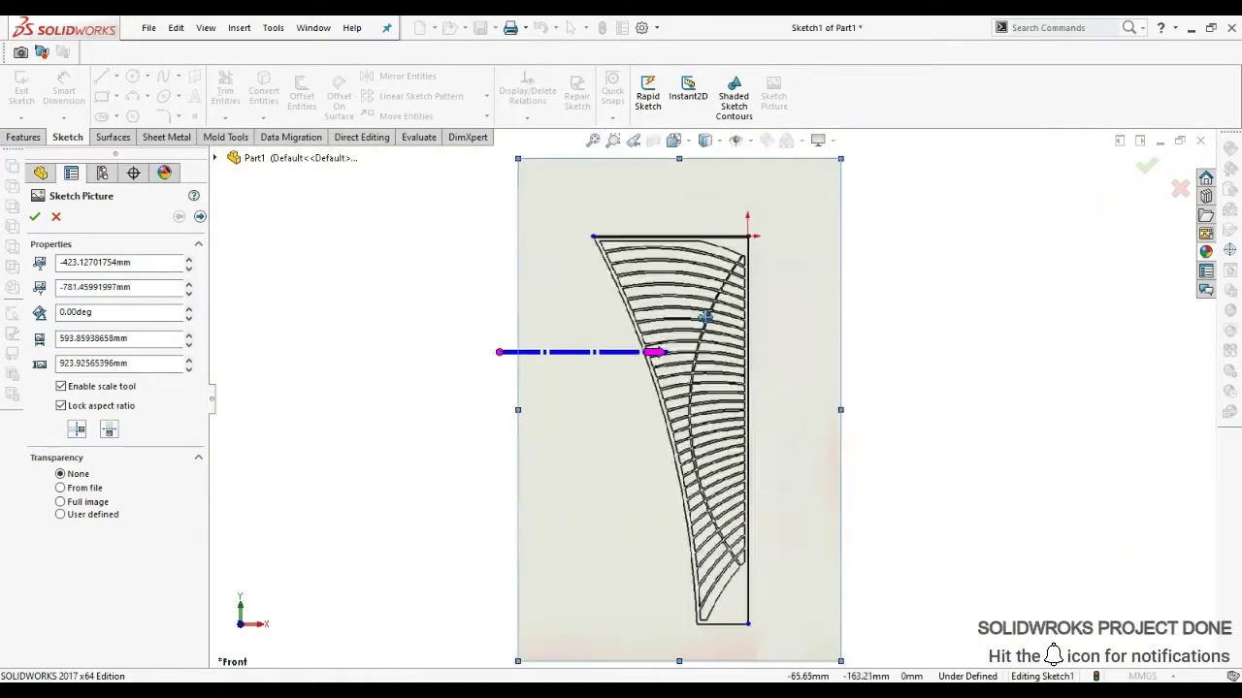
pyautogui.scroll(3, 705, 317)
pyautogui.scroll(2, 706, 316)
pyautogui.press('Return')
pyautogui.scroll(-5, 831, 435)
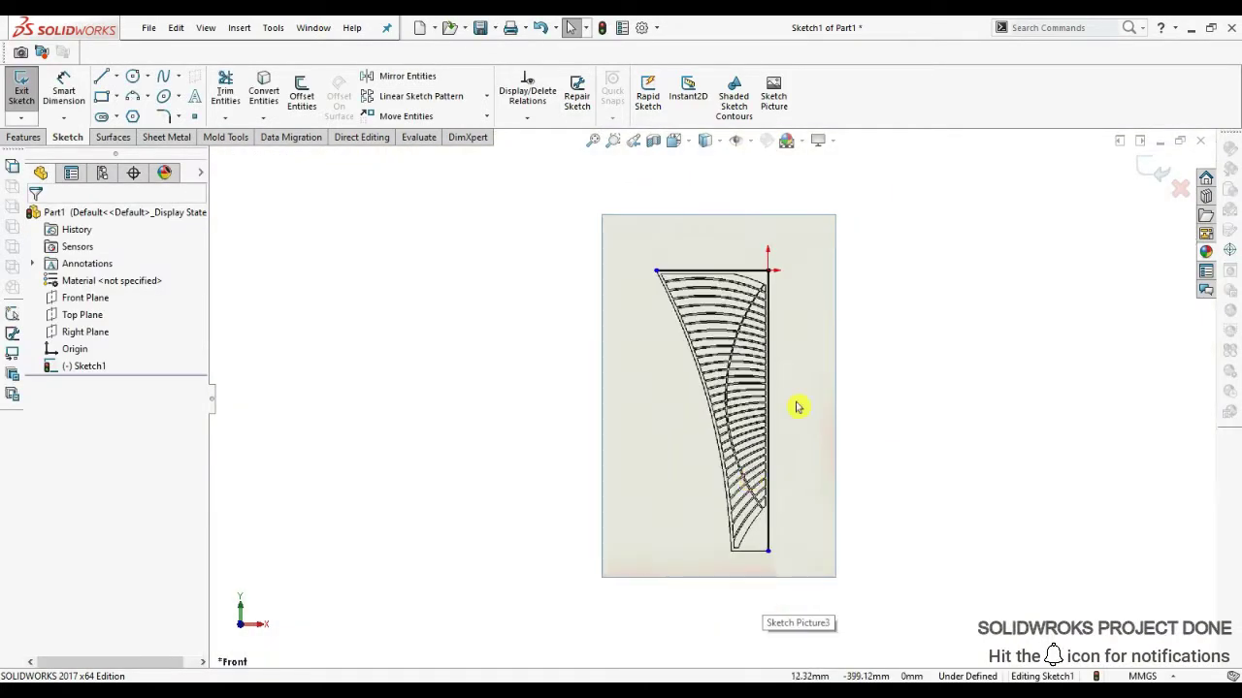
# Trace a line of about 95 mm along the picture's bottom edge
pyautogui.click(101, 76)
pyautogui.scroll(3, 774, 543)
pyautogui.scroll(2, 781, 499)
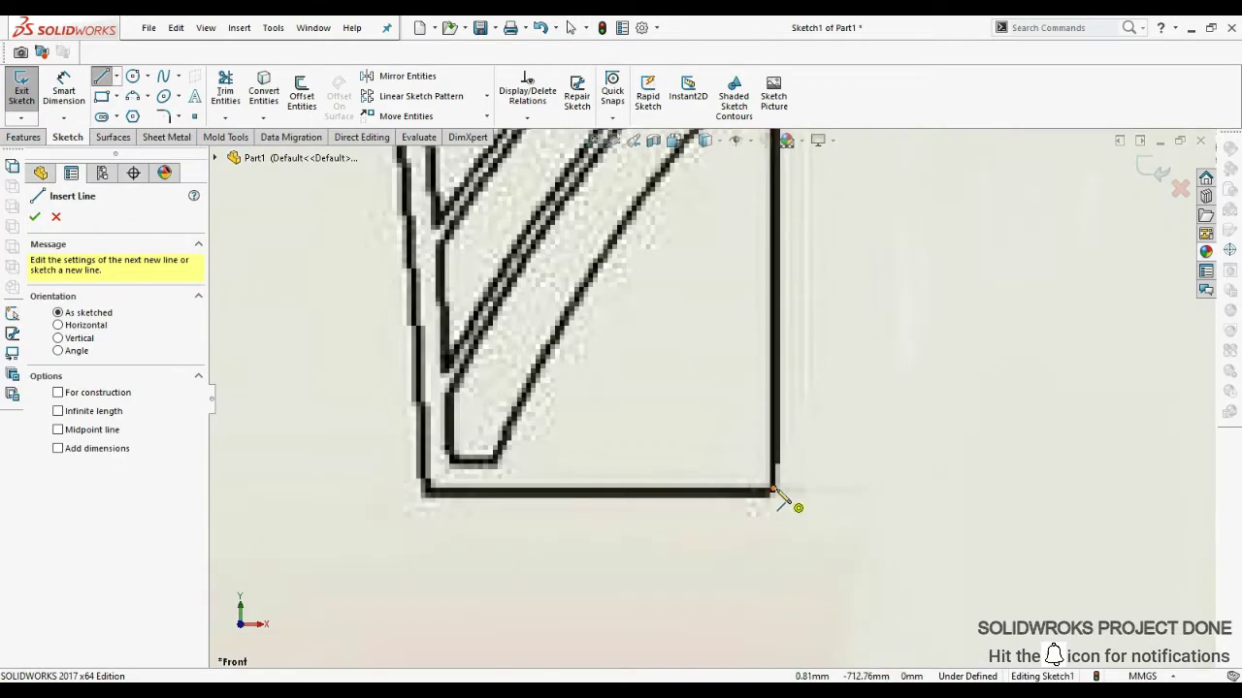
pyautogui.click(773, 490)
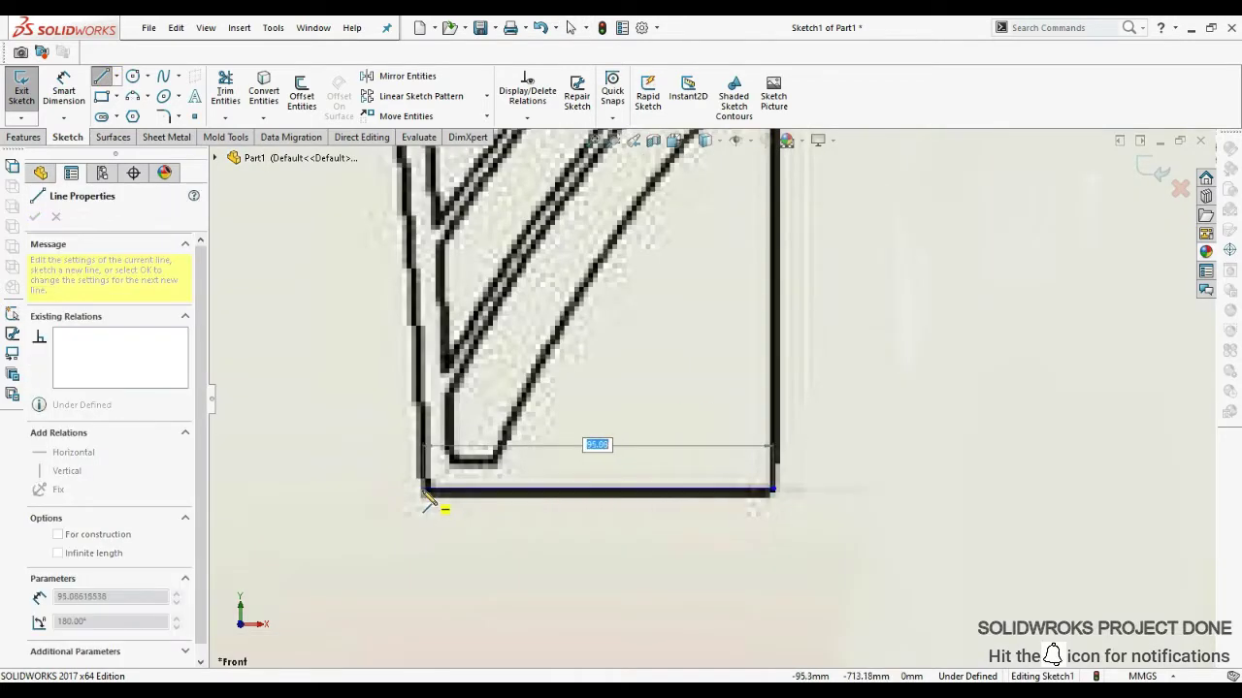
pyautogui.click(427, 493)
pyautogui.press('Escape')
pyautogui.scroll(-5, 631, 310)
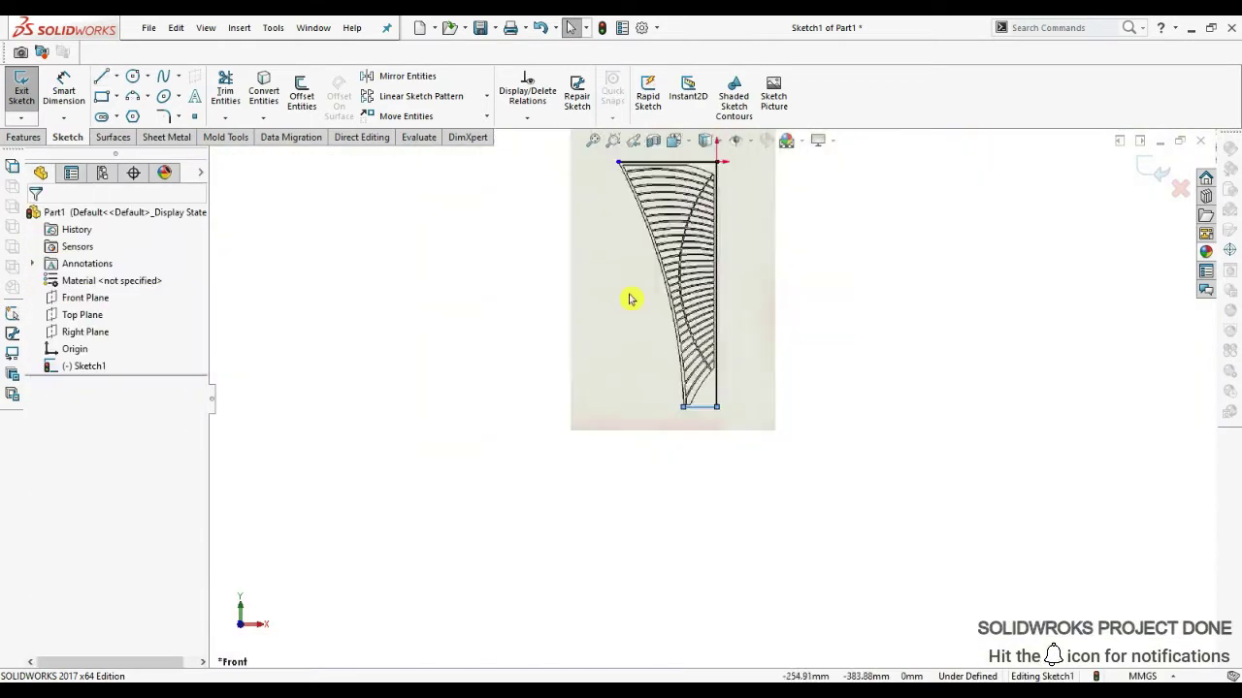
pyautogui.scroll(2, 665, 241)
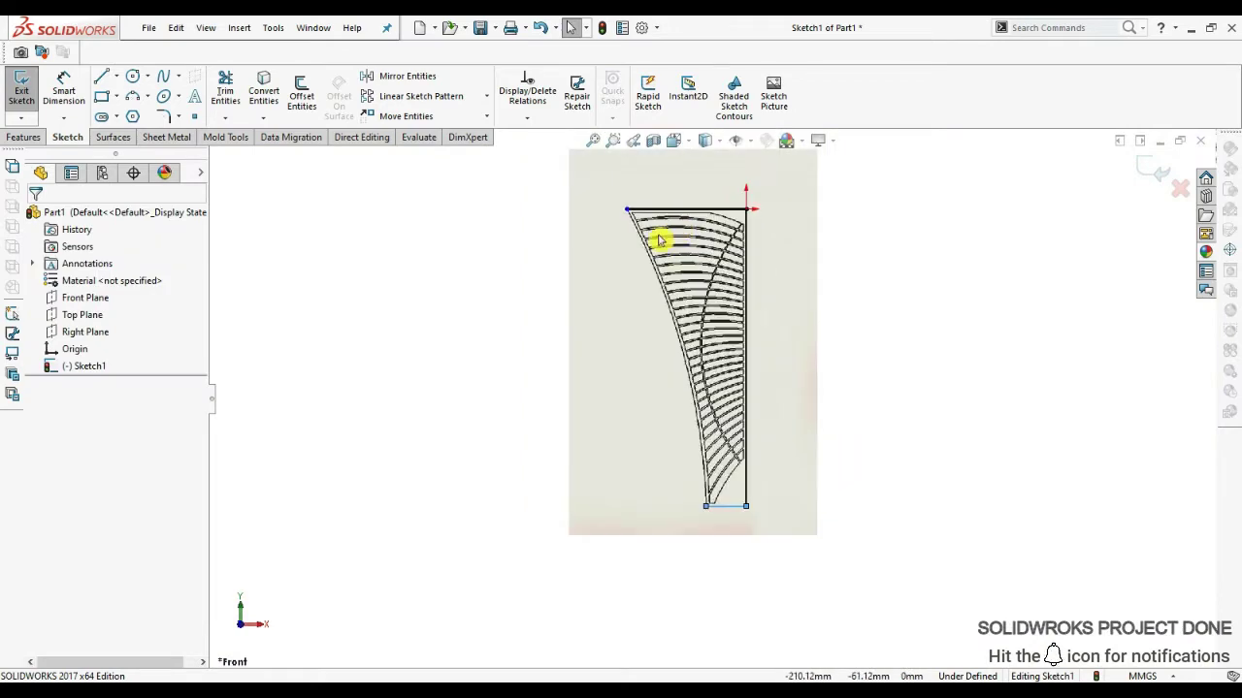
# Trace the picture's curved left edge with a three-point arc
pyautogui.click(133, 96)
pyautogui.scroll(3, 630, 209)
pyautogui.scroll(-4, 713, 410)
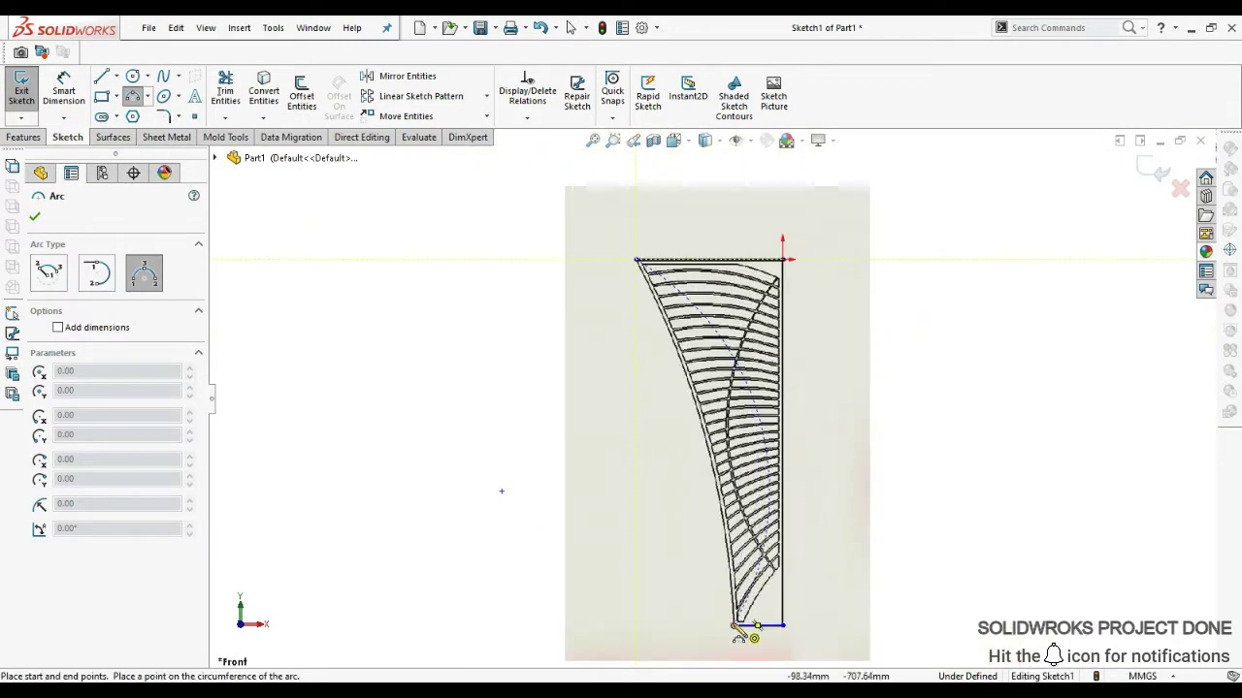
pyautogui.scroll(3, 743, 630)
pyautogui.click(687, 410)
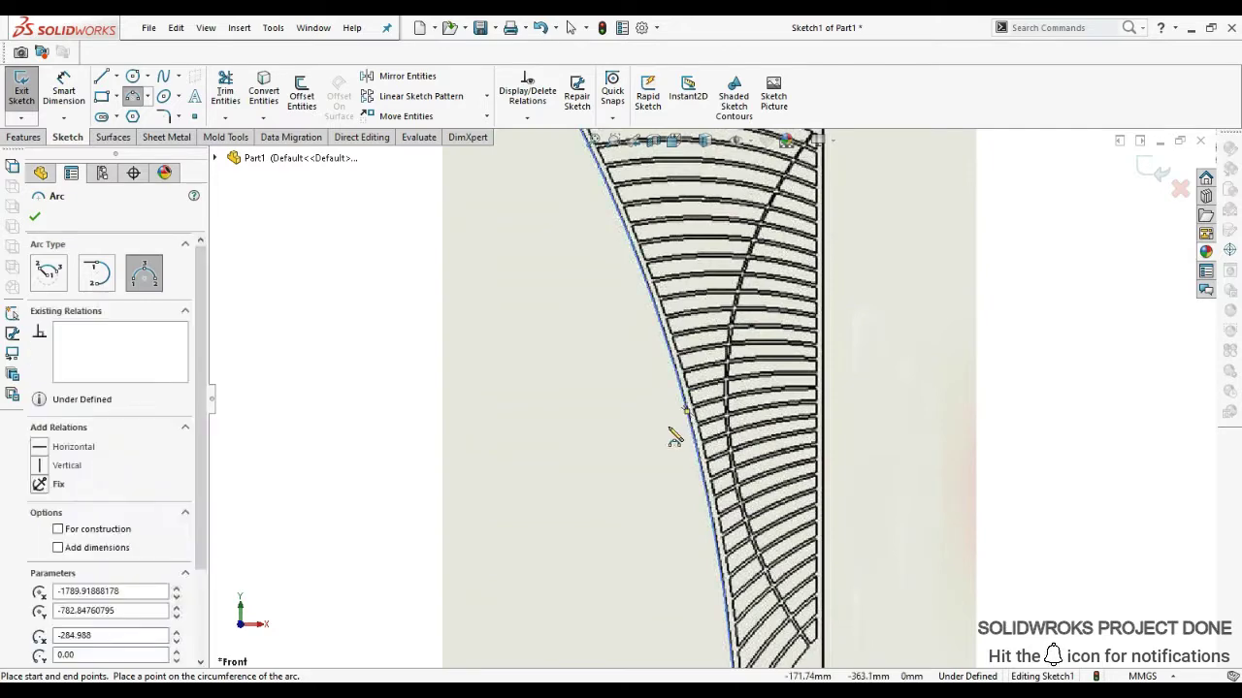
pyautogui.press('Escape')
pyautogui.scroll(-3, 485, 361)
pyautogui.click(312, 96)
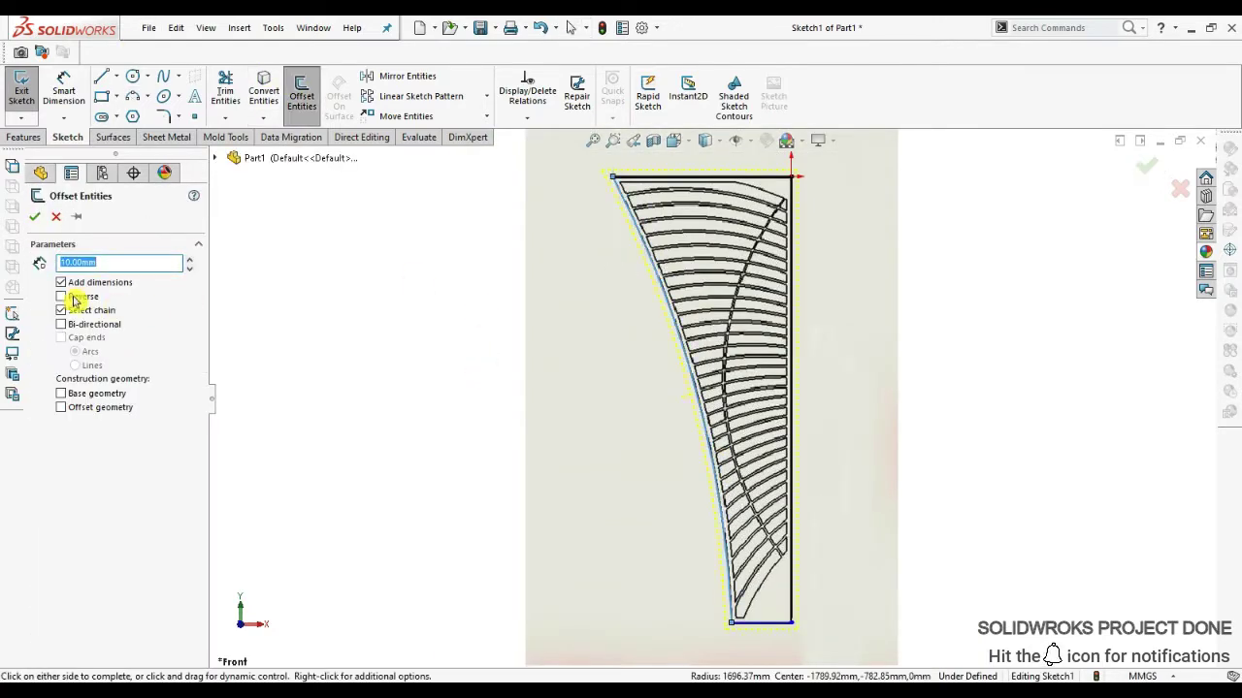
# Offset the curved left edge 10 mm inward, using Reverse, to form the inner border
pyautogui.scroll(2, 711, 201)
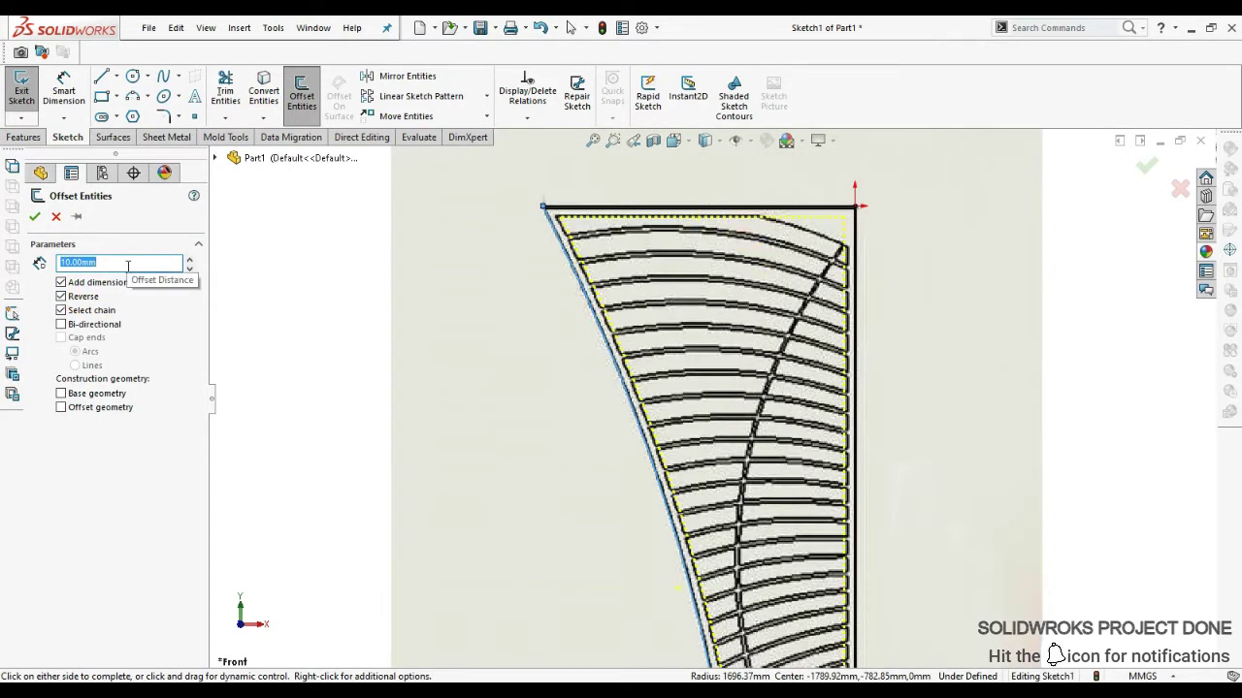
pyautogui.press('Return')
pyautogui.scroll(-3, 866, 284)
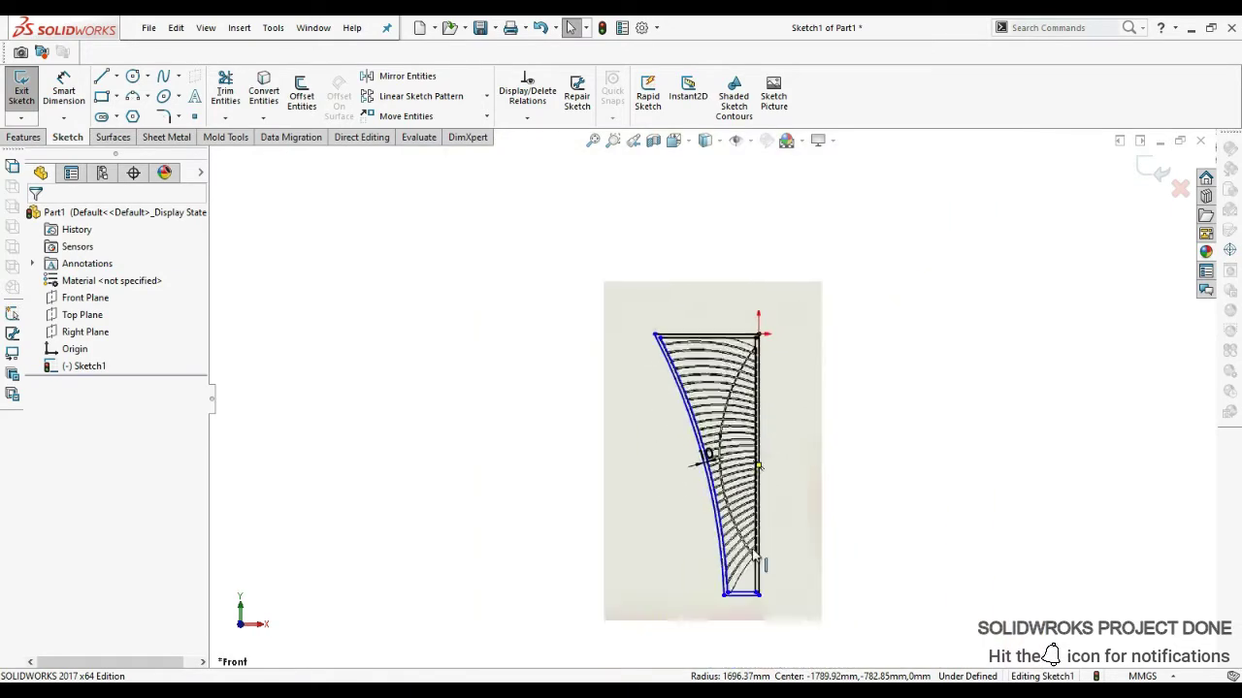
pyautogui.scroll(2, 712, 630)
pyautogui.scroll(2, 754, 546)
pyautogui.scroll(1, 661, 494)
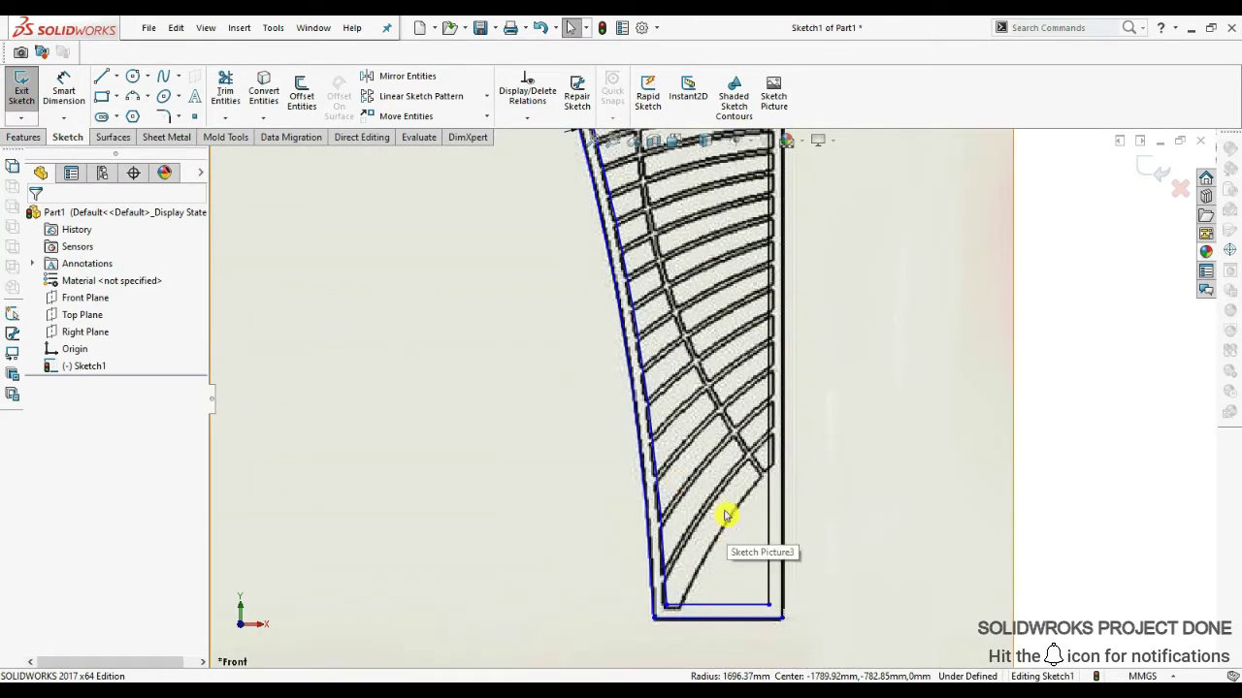
pyautogui.scroll(1, 727, 516)
pyautogui.scroll(2, 702, 194)
pyautogui.scroll(2, 734, 194)
# Trace a three-point arc along the leg's inner curved rib
pyautogui.scroll(2, 734, 194)
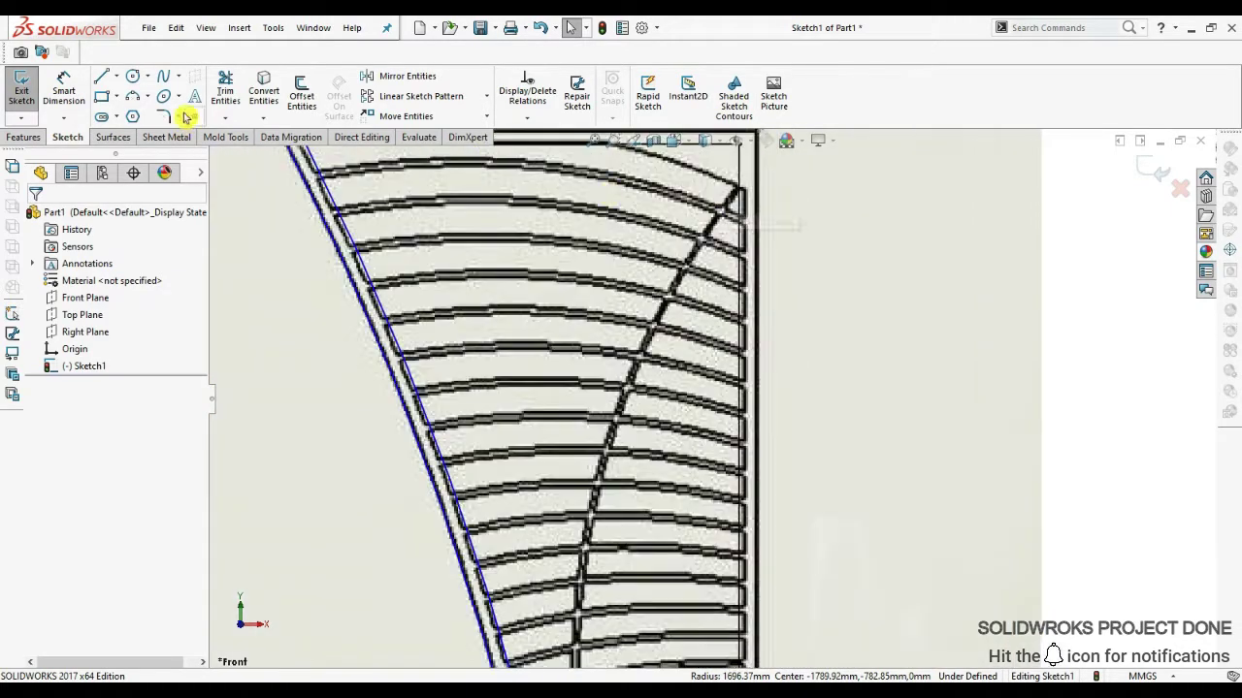
pyautogui.click(133, 96)
pyautogui.scroll(2, 748, 243)
pyautogui.scroll(-3, 748, 244)
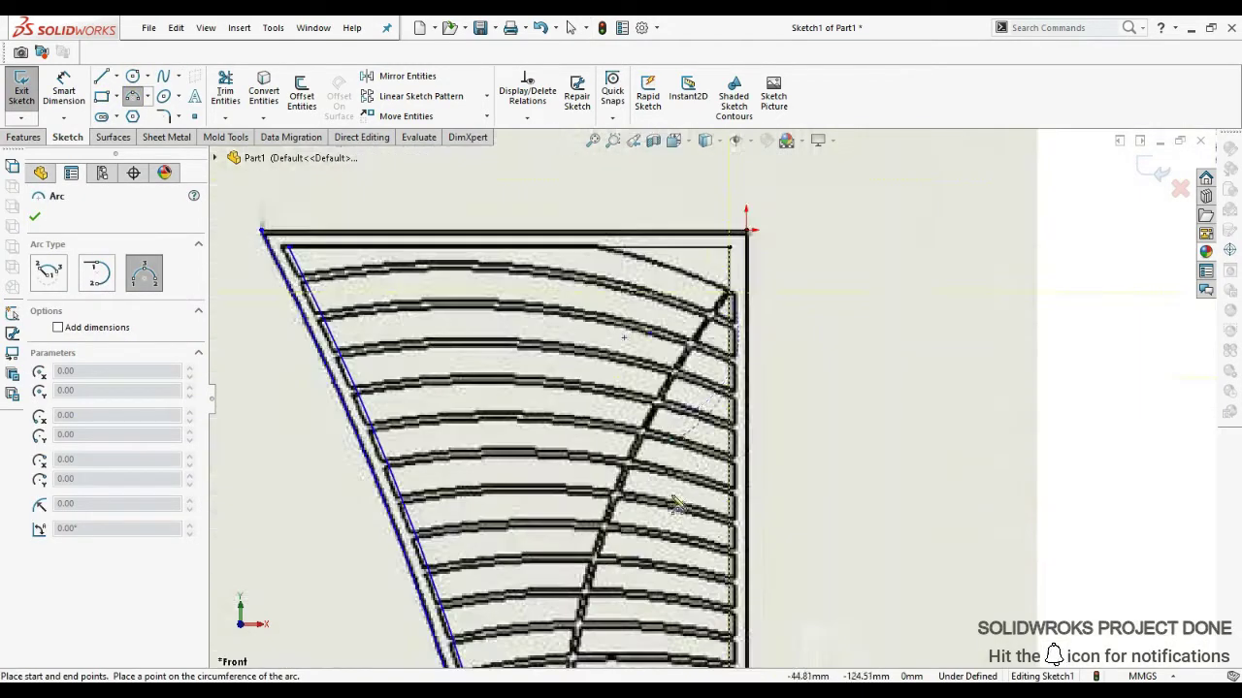
pyautogui.scroll(2, 606, 248)
pyautogui.scroll(2, 722, 475)
pyautogui.scroll(-3, 738, 485)
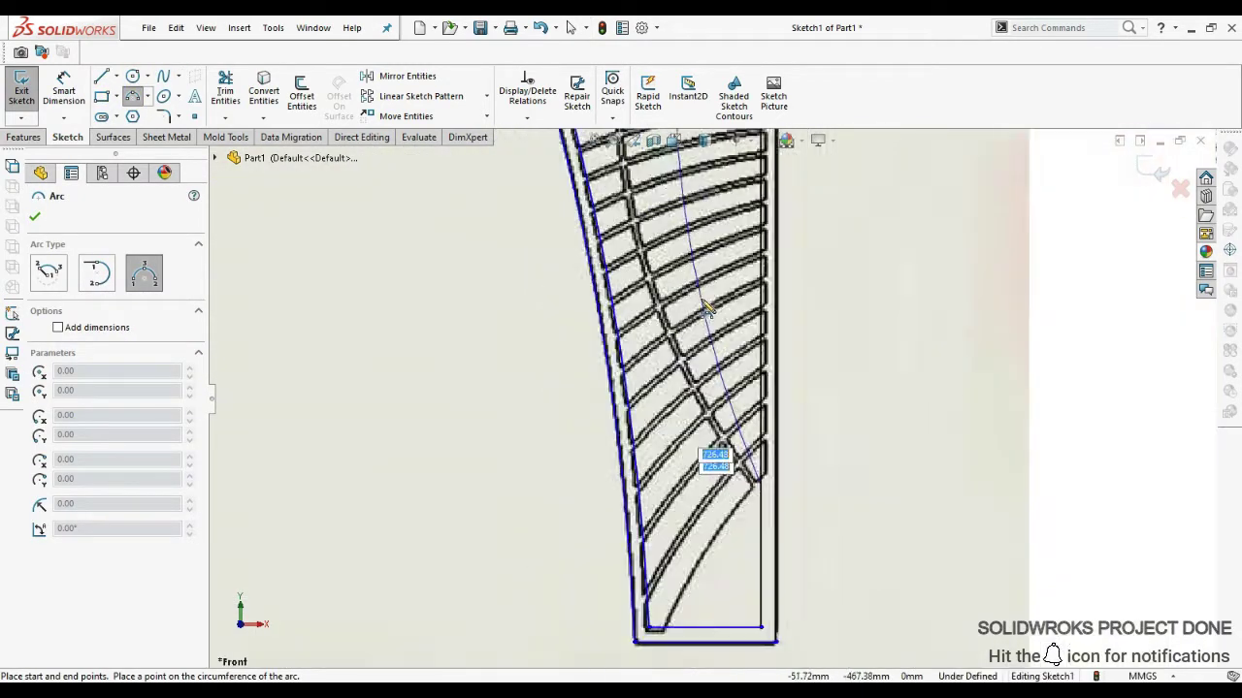
pyautogui.scroll(2, 720, 576)
pyautogui.scroll(2, 640, 335)
pyautogui.press('Escape')
pyautogui.scroll(-1, 709, 299)
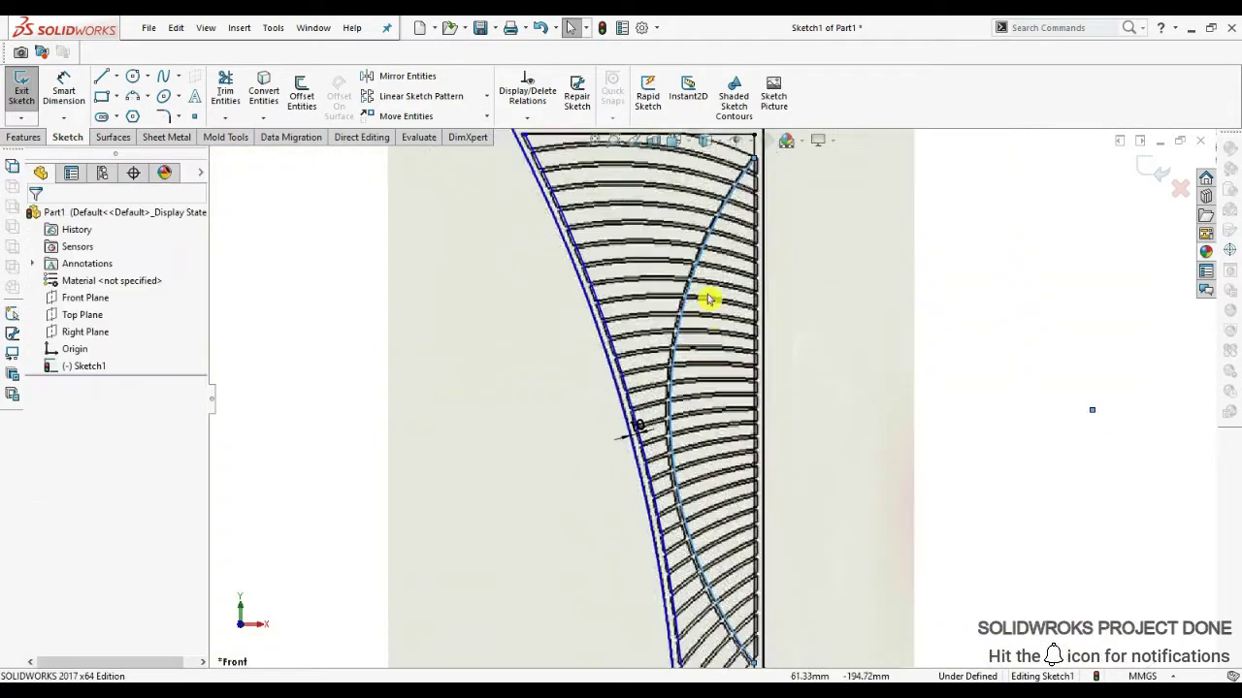
pyautogui.scroll(1, 782, 244)
# Offset the rib arc by 10 mm and power-trim away the excess line ends
pyautogui.click(301, 97)
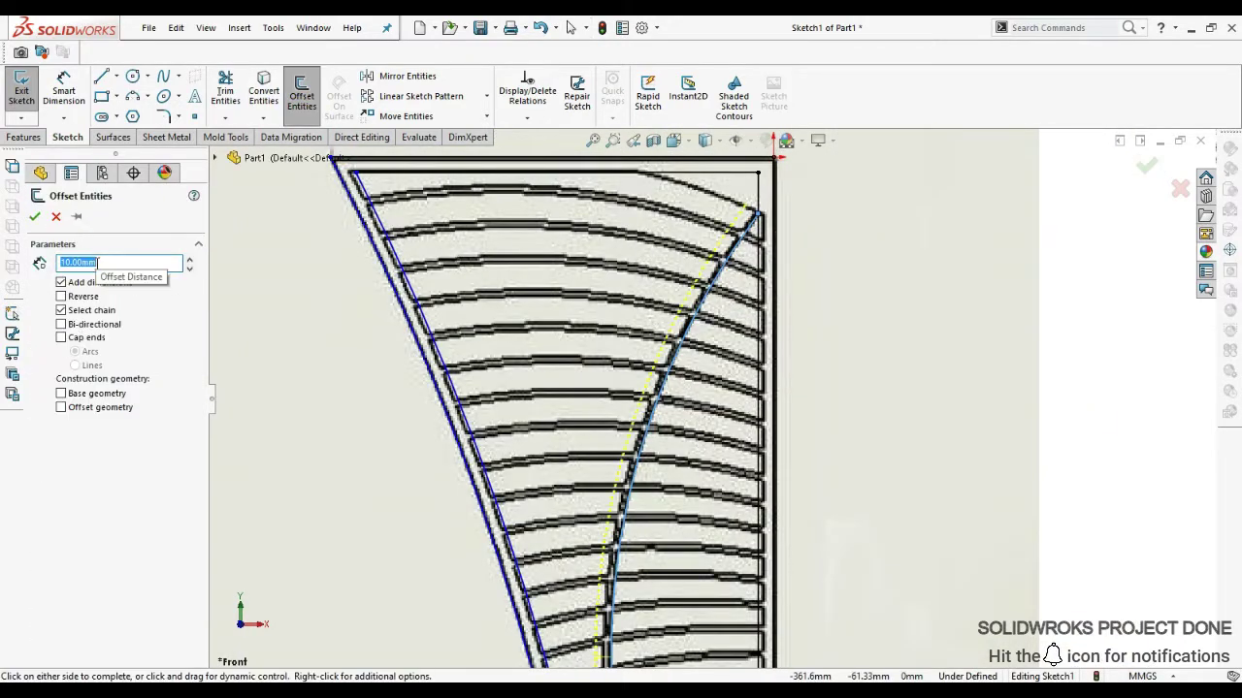
pyautogui.press('Return')
pyautogui.scroll(-2, 748, 324)
pyautogui.scroll(5, 756, 330)
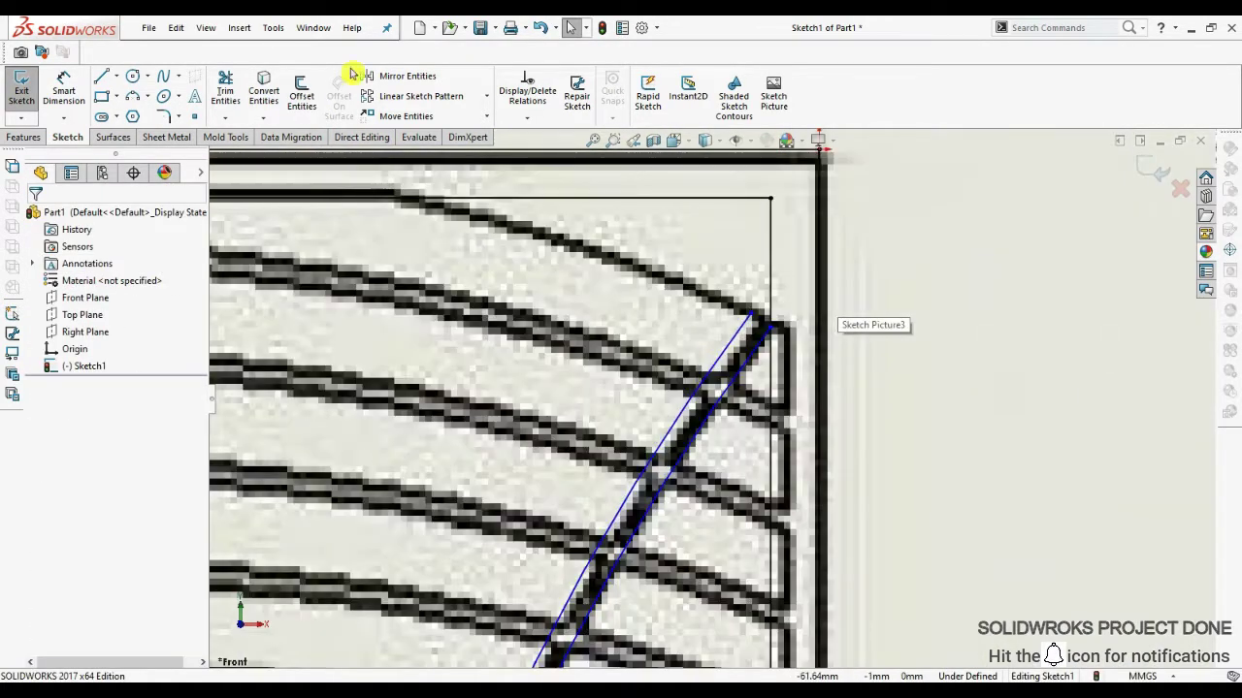
pyautogui.press('t')
pyautogui.scroll(-3, 773, 254)
pyautogui.scroll(3, 713, 504)
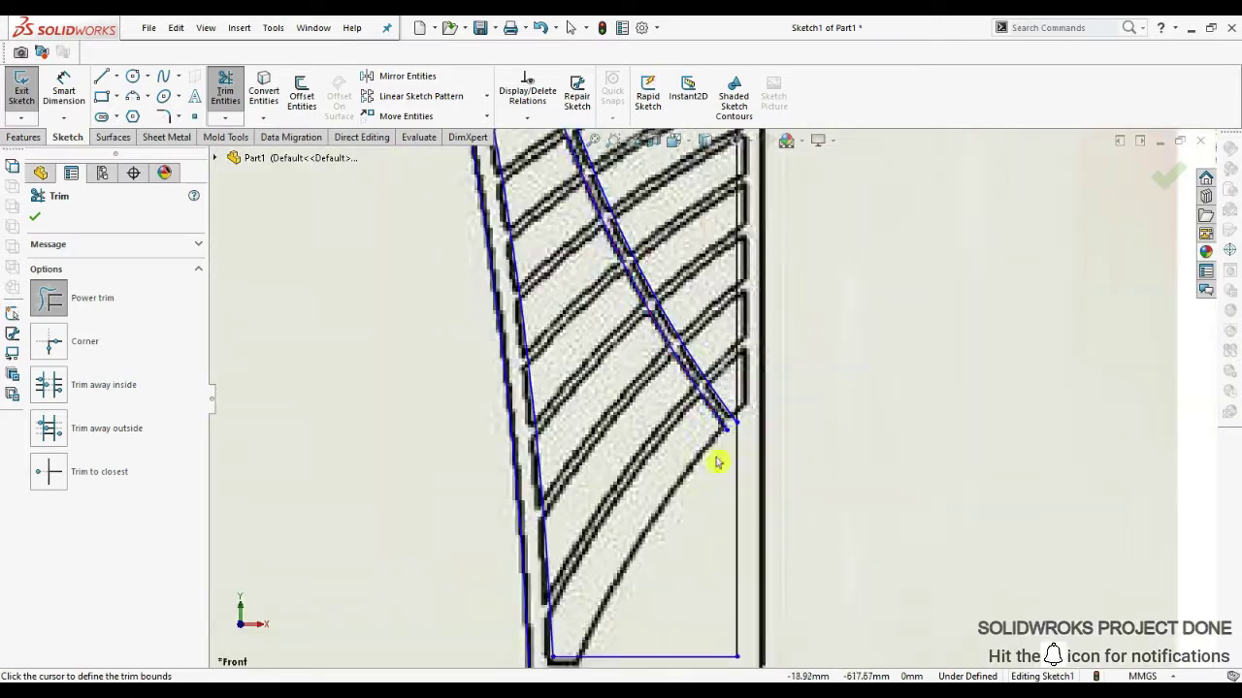
pyautogui.moveTo(753, 459); pyautogui.dragTo(729, 402)
pyautogui.scroll(-3, 729, 402)
pyautogui.scroll(4, 682, 281)
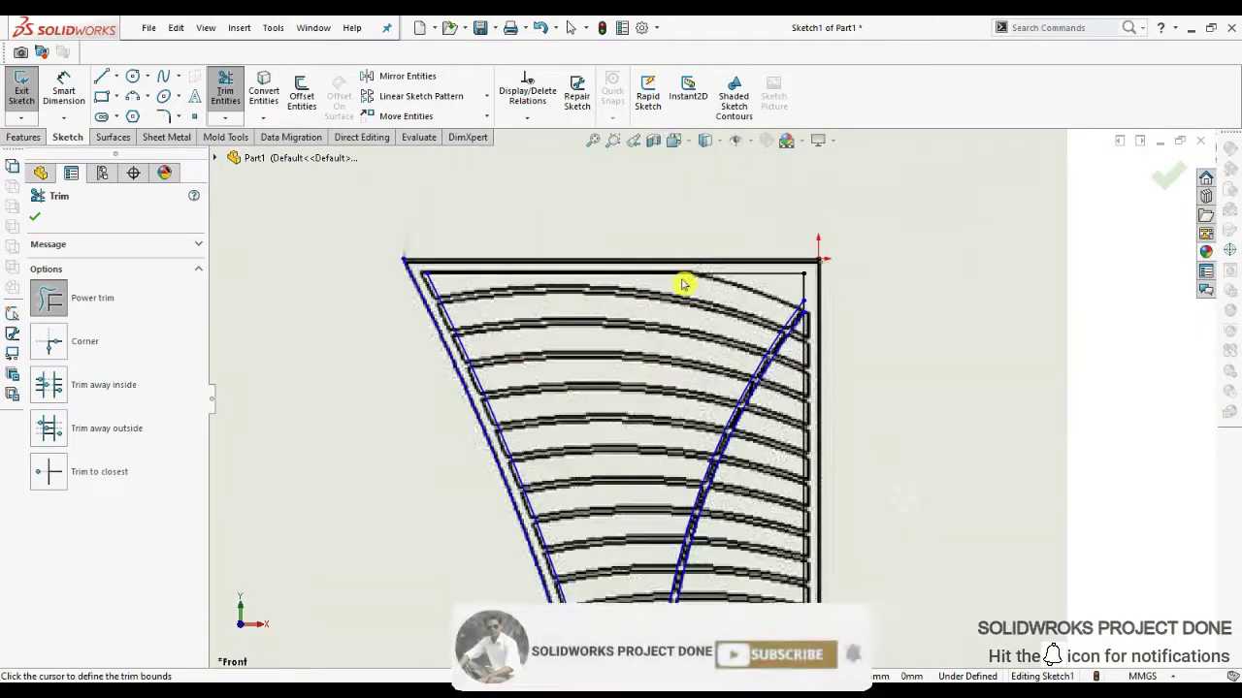
# Trace the first slat with a three-point arc and offset it
pyautogui.click(132, 96)
pyautogui.scroll(3, 735, 563)
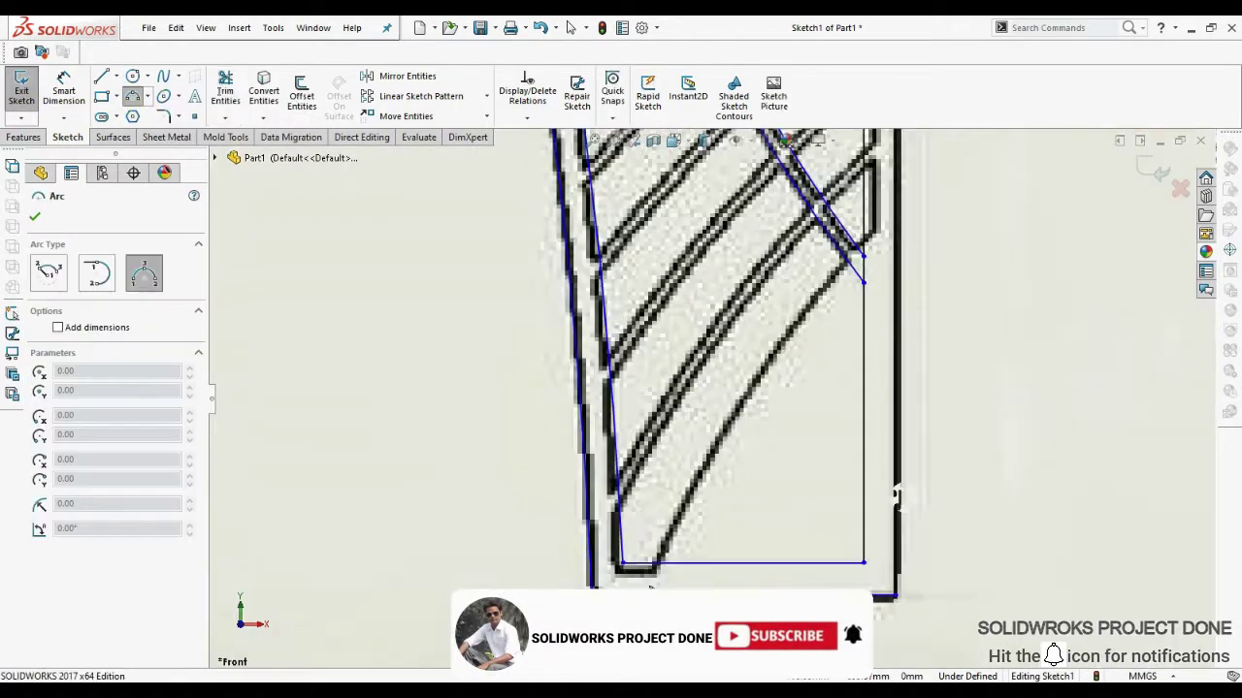
pyautogui.click(787, 351)
pyautogui.press('Escape')
pyautogui.scroll(-1, 721, 476)
pyautogui.click(301, 96)
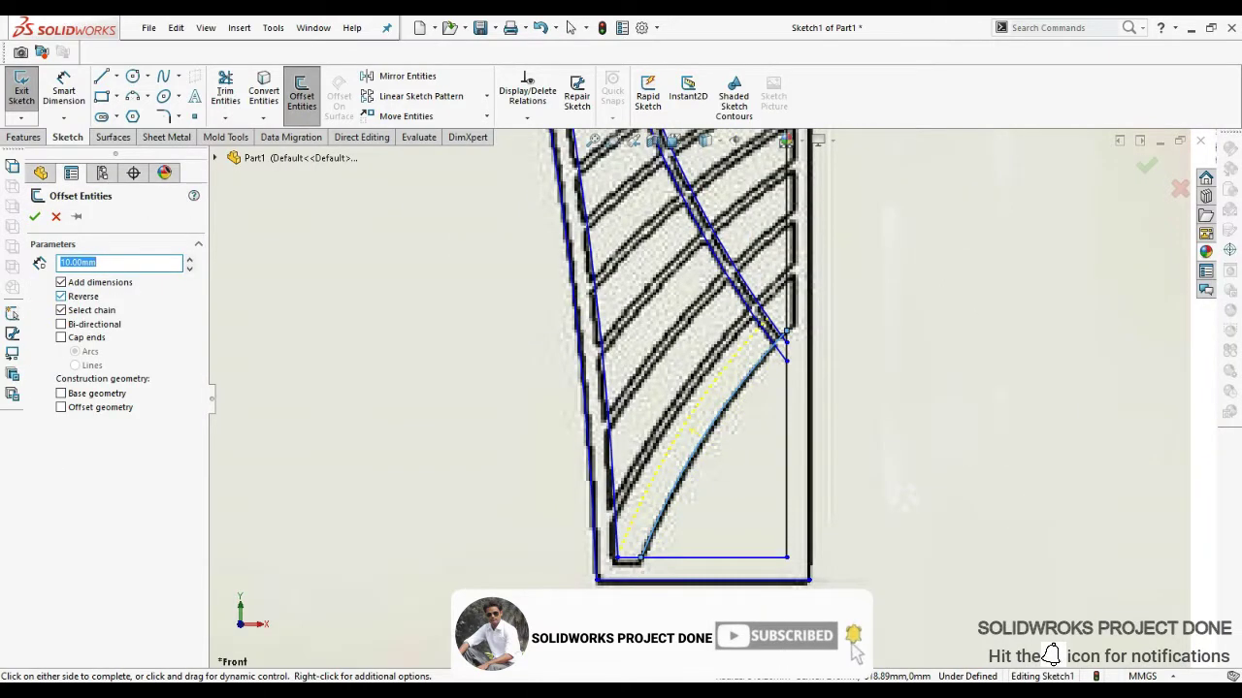
pyautogui.press('Return')
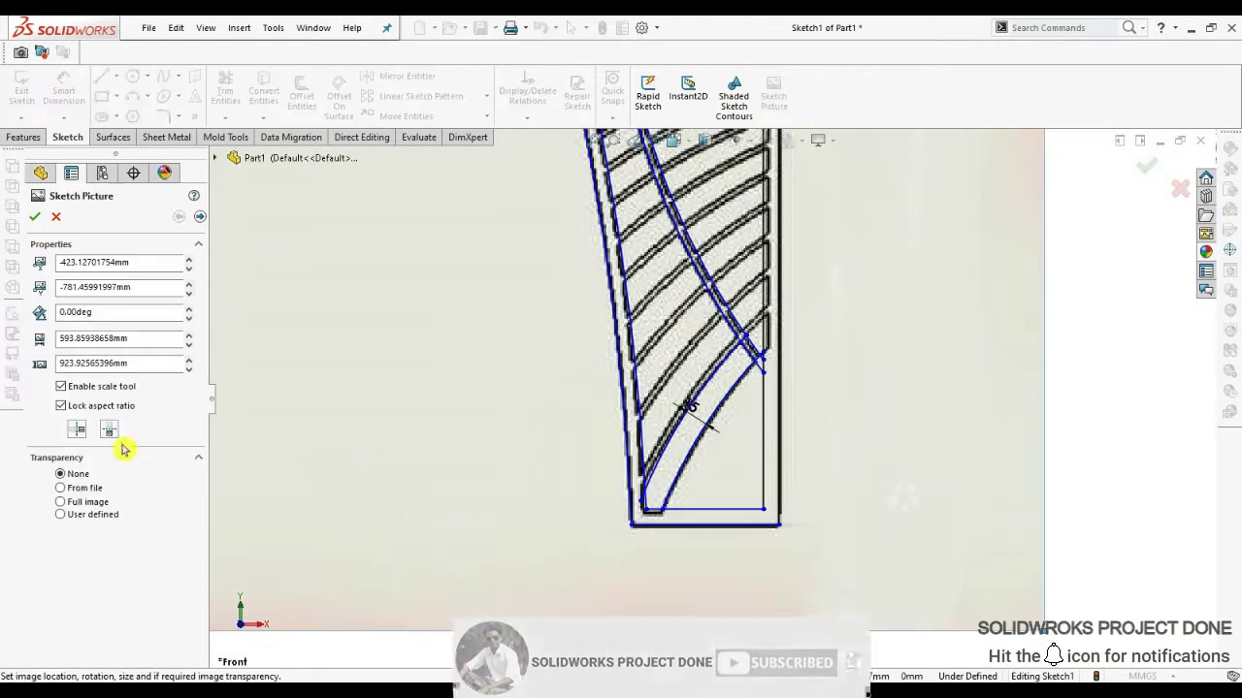
# Make the reference picture semi-transparent and create repeated 15 mm offsets of the arc
pyautogui.click(61, 502)
pyautogui.click(34, 213)
pyautogui.scroll(2, 761, 459)
pyautogui.click(301, 95)
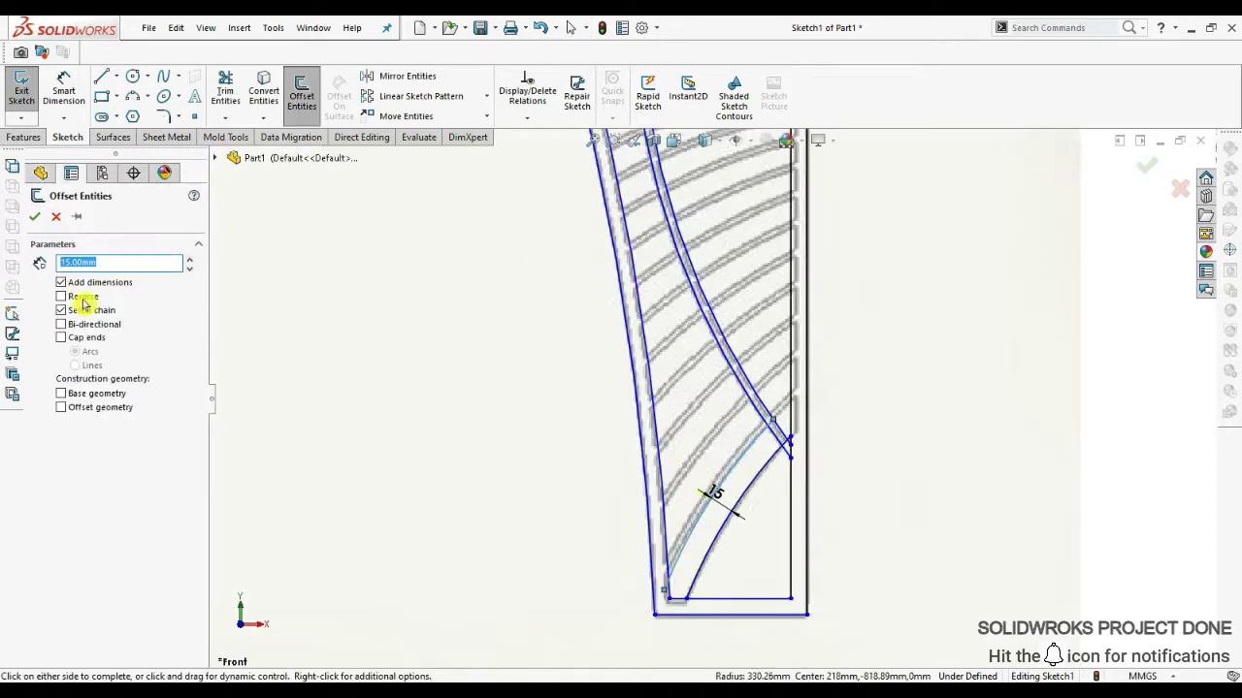
pyautogui.press('Return')
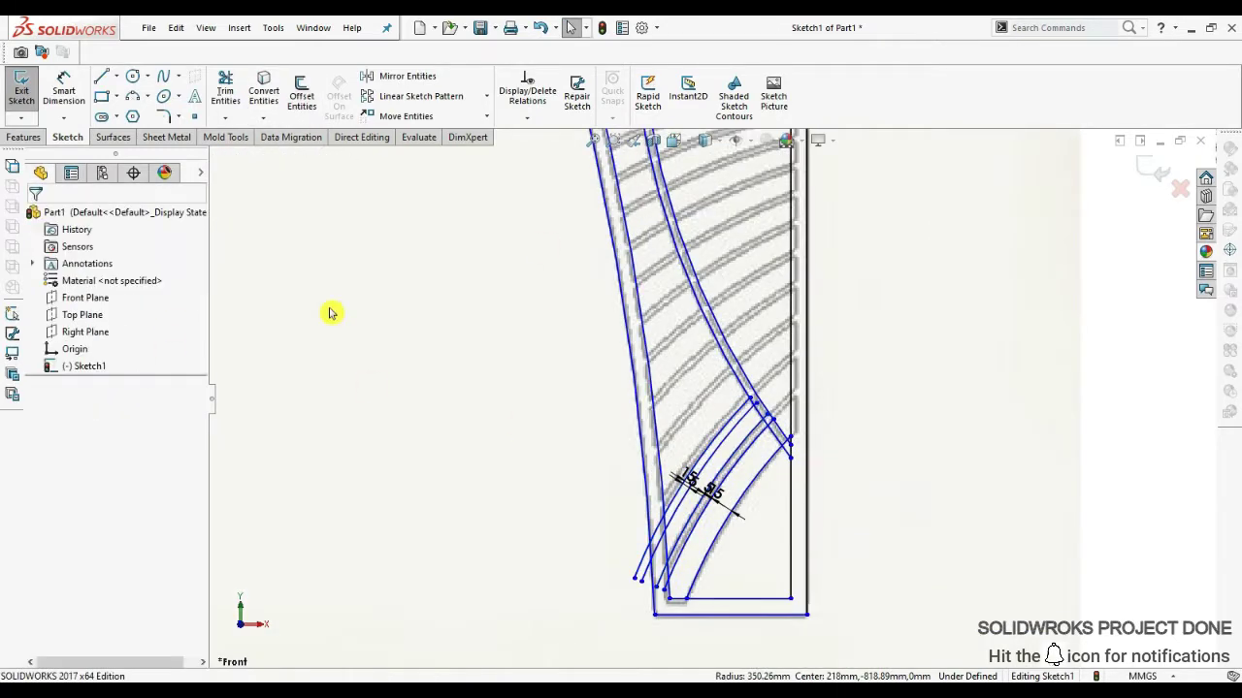
pyautogui.press('Return')
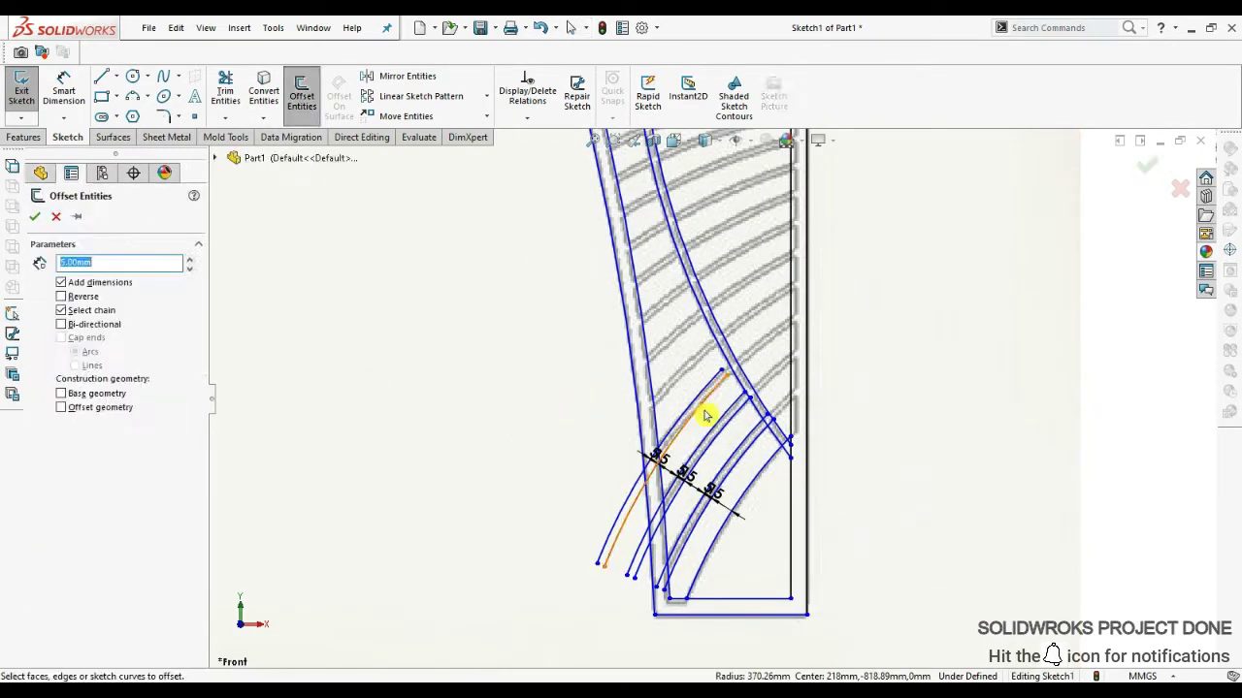
pyautogui.press('Return')
pyautogui.press('Return')
pyautogui.press('Escape')
# Trim the excess segments of the slat arcs
pyautogui.press('t')
pyautogui.scroll(2, 761, 449)
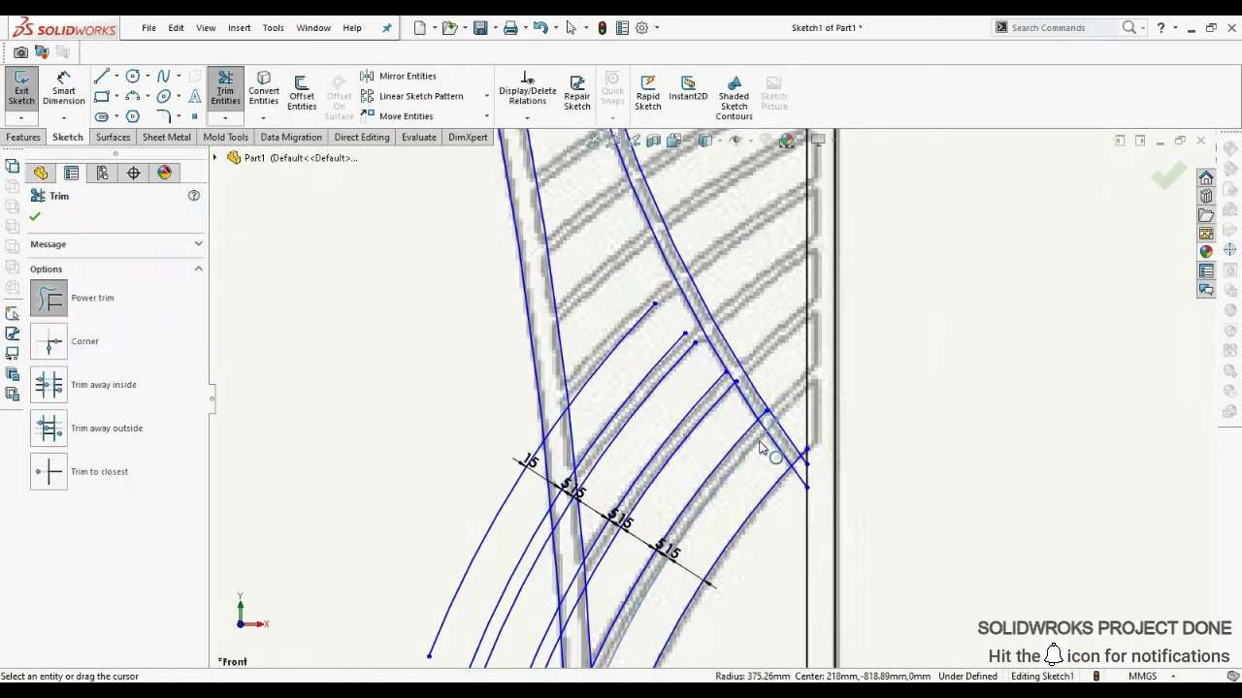
pyautogui.scroll(2, 805, 277)
pyautogui.scroll(-4, 715, 327)
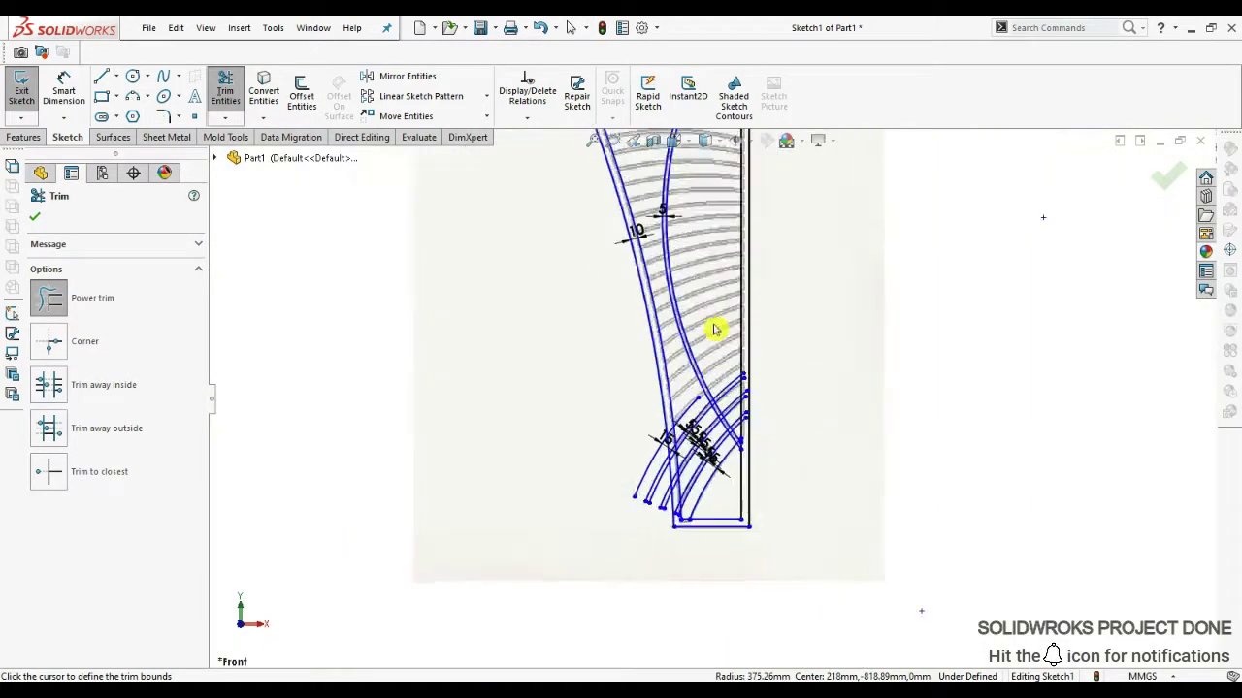
pyautogui.scroll(4, 754, 415)
pyautogui.press('Escape')
# Offset the top slat arc 5 mm downward to form a slat pair
pyautogui.click(133, 96)
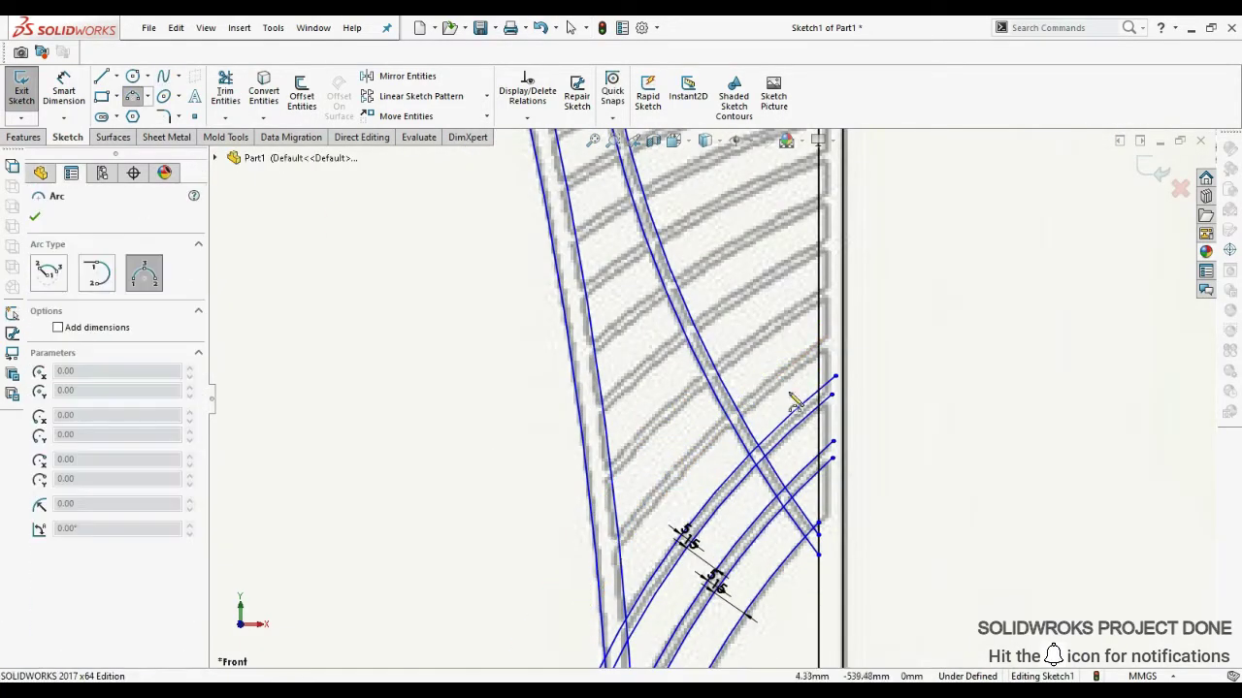
pyautogui.scroll(-3, 714, 524)
pyautogui.scroll(4, 561, 274)
pyautogui.scroll(-2, 1220, 337)
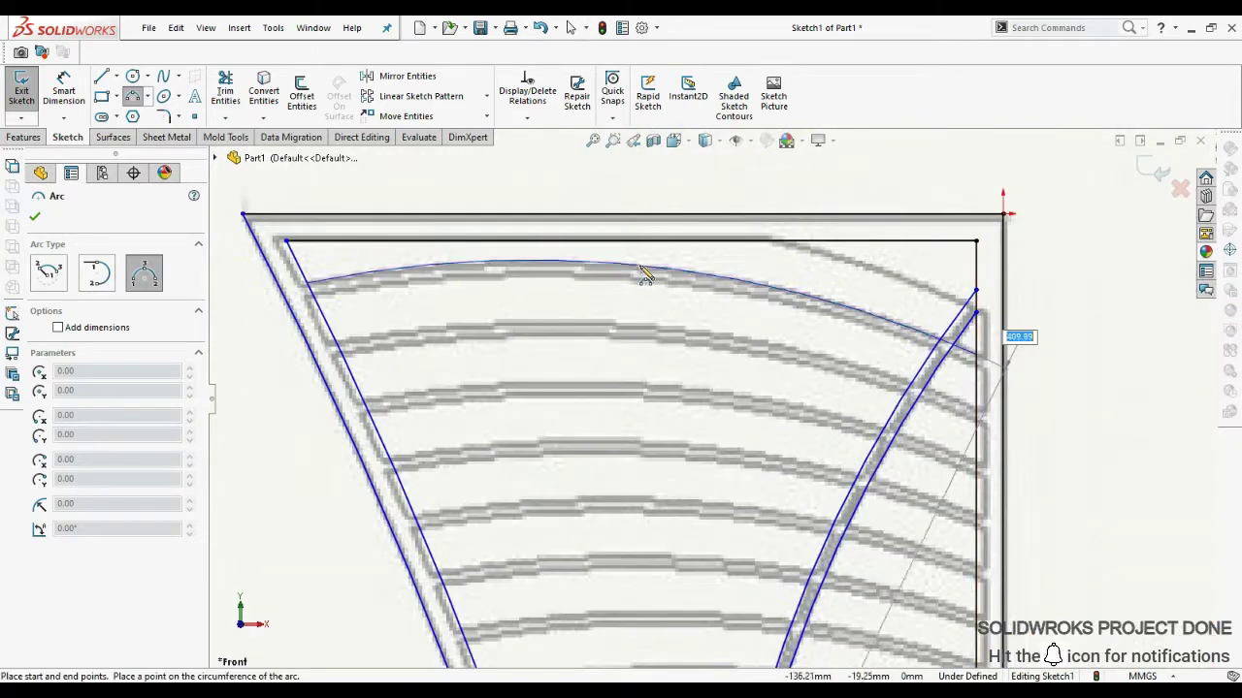
pyautogui.press('Escape')
pyautogui.click(499, 277)
pyautogui.press('Return')
pyautogui.click(645, 279)
pyautogui.press('Return')
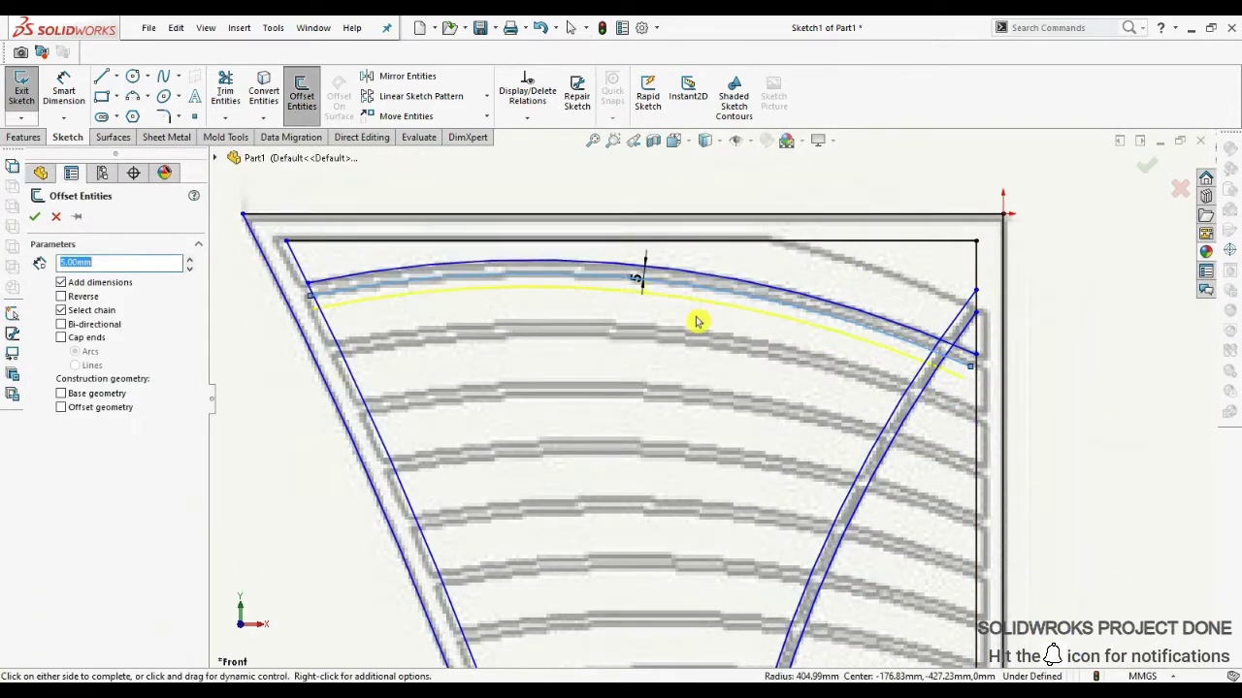
pyautogui.click(668, 330)
pyautogui.write('15')
pyautogui.press('Return')
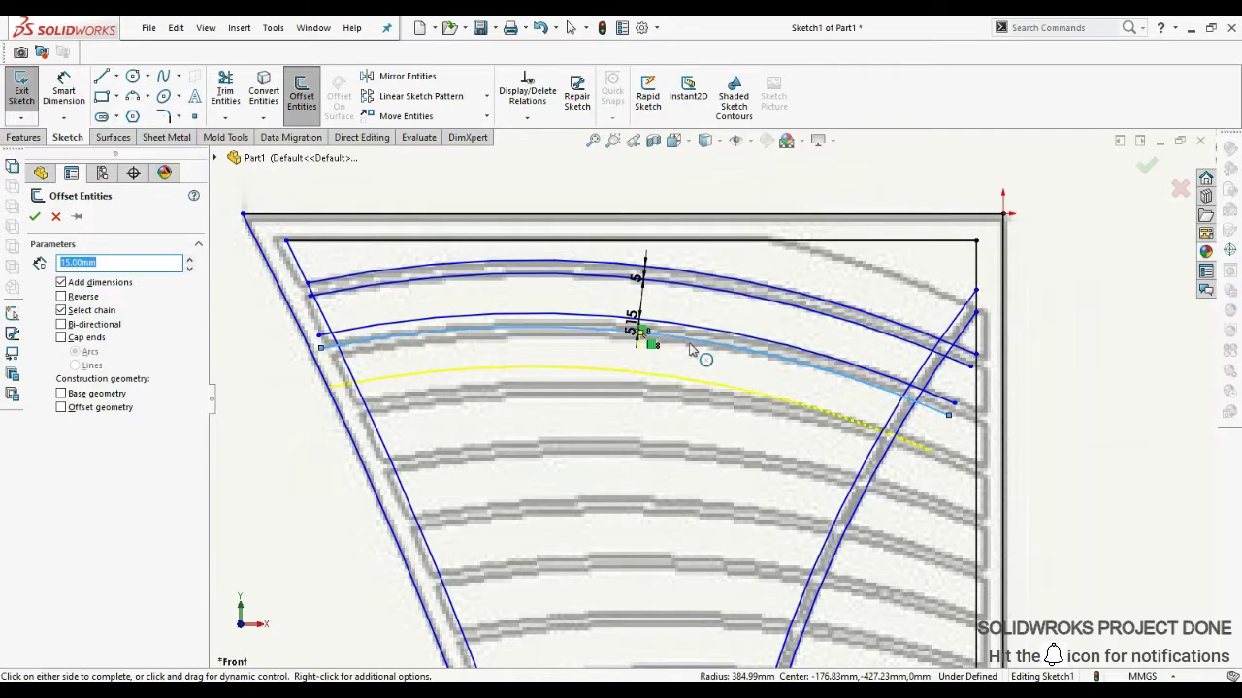
pyautogui.press('Escape')
# Trace the next slats as three-point arcs, each paired with a 5 mm offset
pyautogui.scroll(-3, 689, 349)
pyautogui.scroll(3, 726, 296)
pyautogui.click(133, 96)
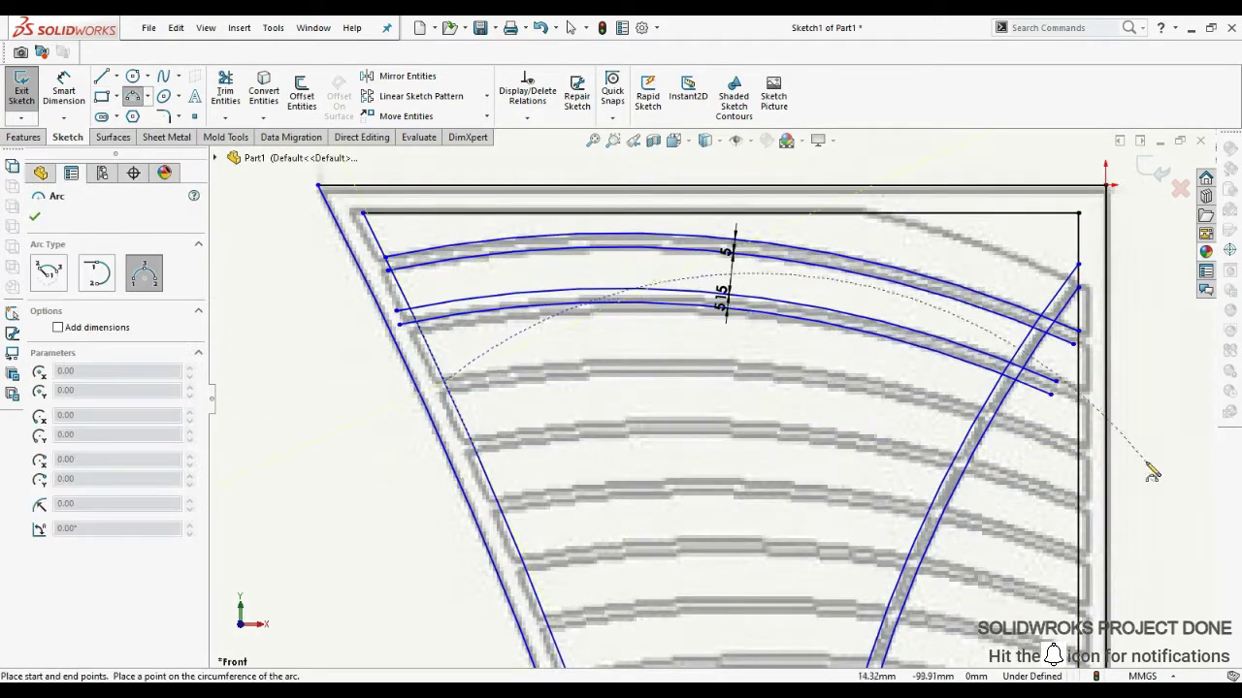
pyautogui.click(762, 357)
pyautogui.press('Return')
pyautogui.press('Return')
pyautogui.click(466, 441)
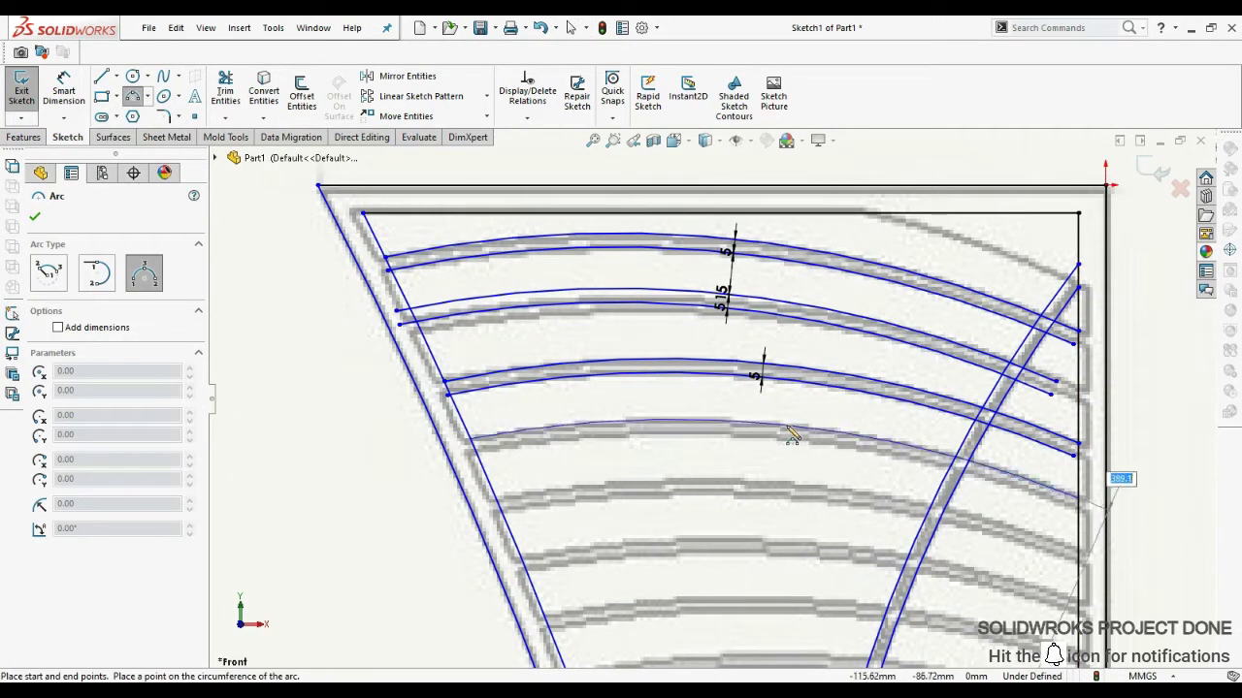
pyautogui.click(791, 433)
pyautogui.press('Return')
pyautogui.press('Return')
pyautogui.keyDown('ctrl'); pyautogui.moveTo(676, 515); pyautogui.dragTo(622, 408, button='middle'); pyautogui.keyUp('ctrl')
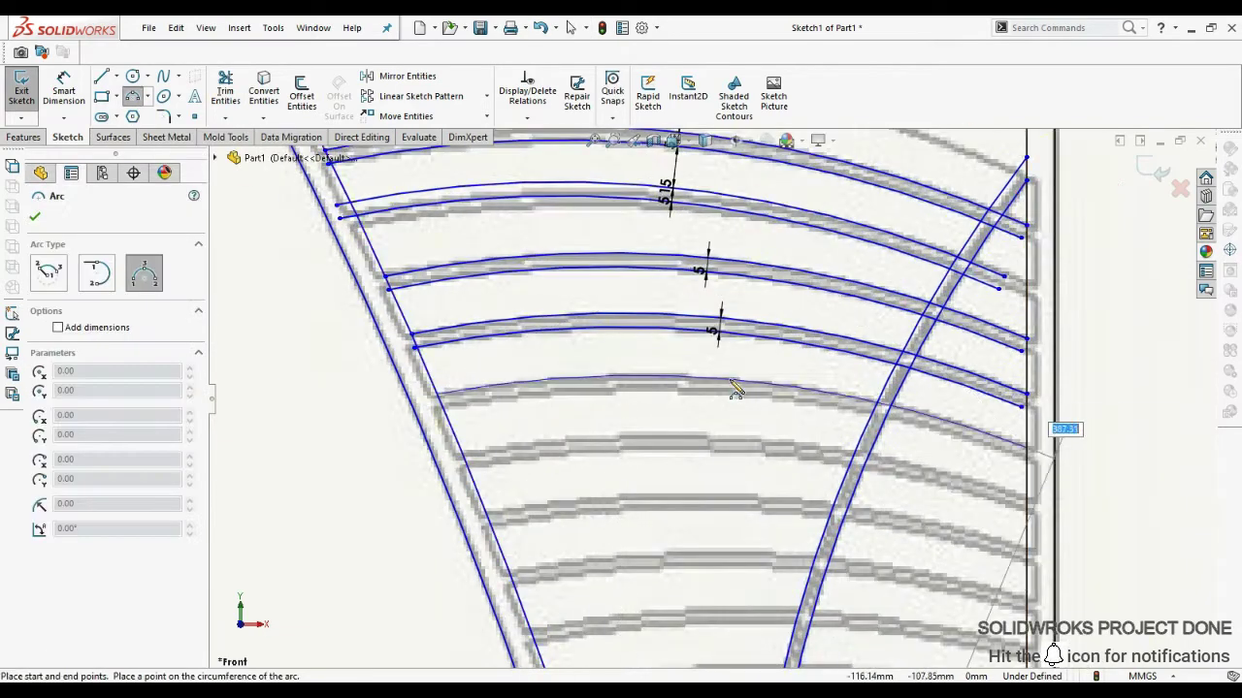
pyautogui.click(736, 388)
pyautogui.press('Return')
# Draw further slat arcs fitted to the slat curves, with 5 mm offsets
pyautogui.press('Return')
pyautogui.press('Escape')
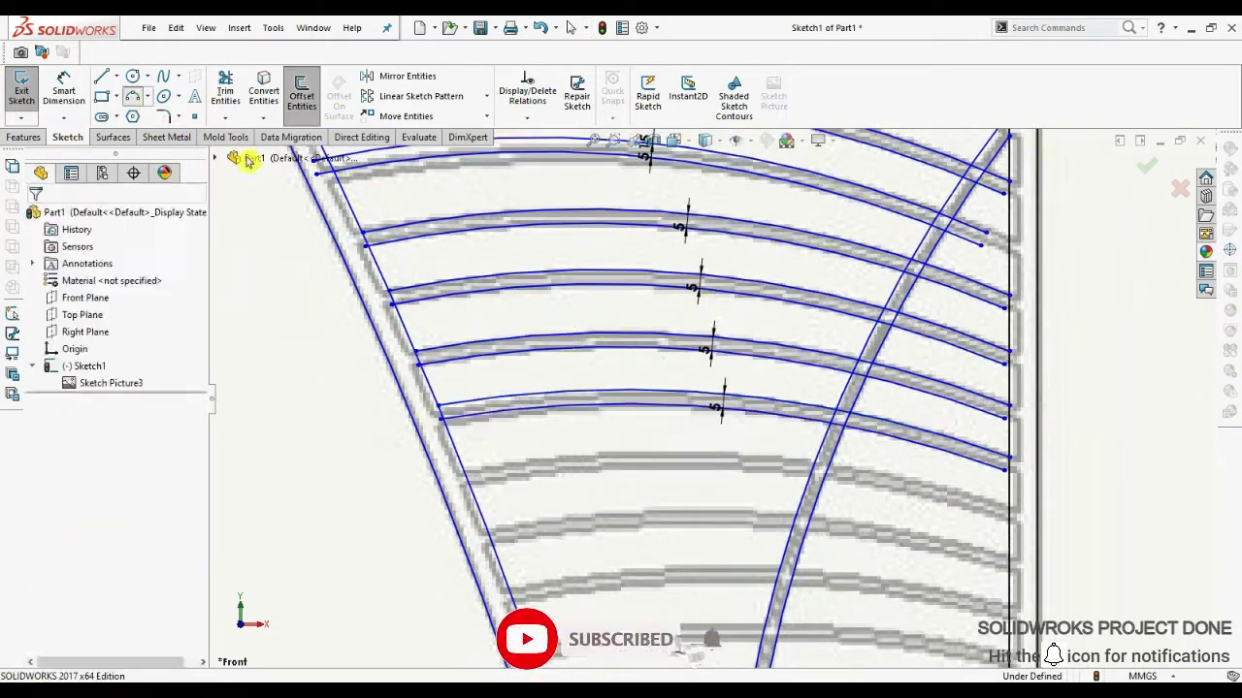
pyautogui.click(527, 433)
pyautogui.press('Return')
pyautogui.press('Return')
pyautogui.click(413, 406)
pyautogui.click(859, 427)
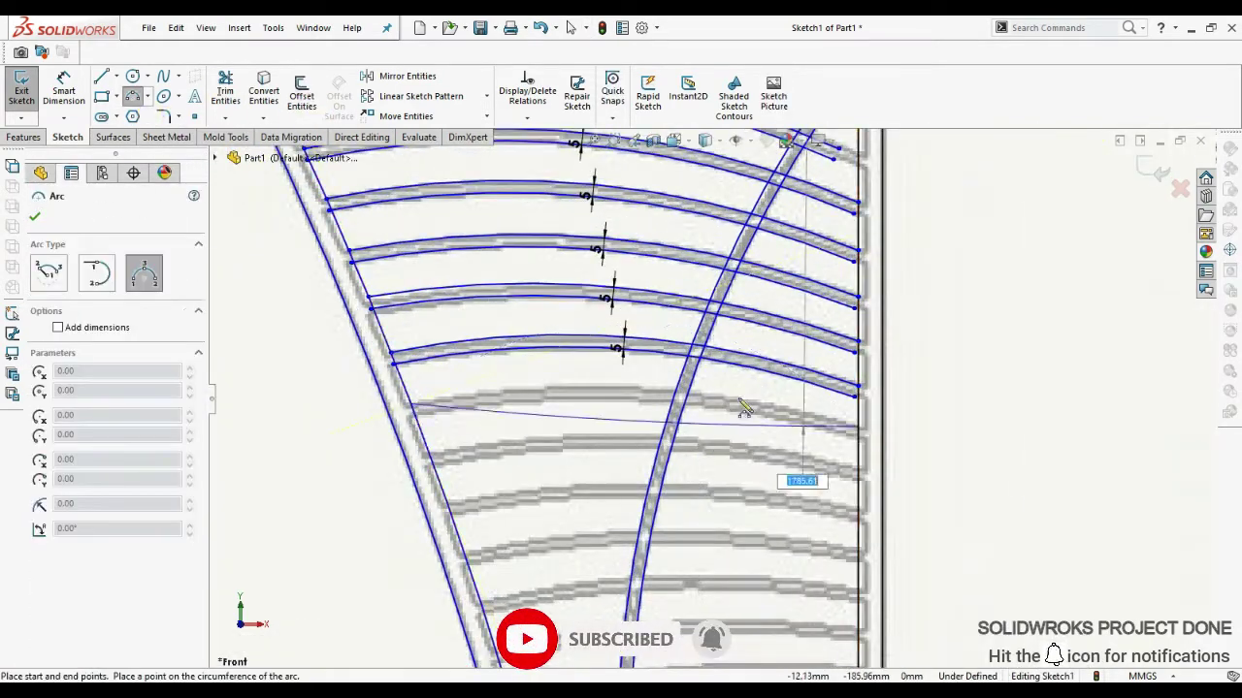
pyautogui.click(744, 408)
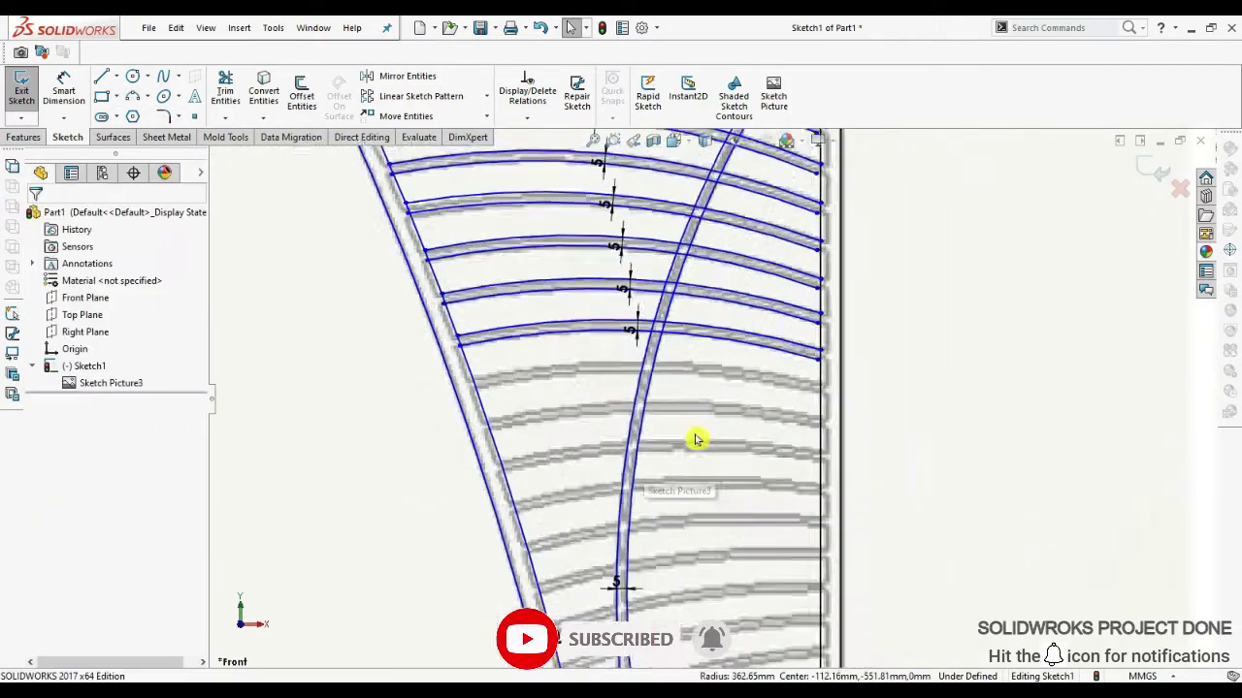
pyautogui.press('Return')
pyautogui.click(548, 365)
pyautogui.click(580, 362)
pyautogui.press('Return')
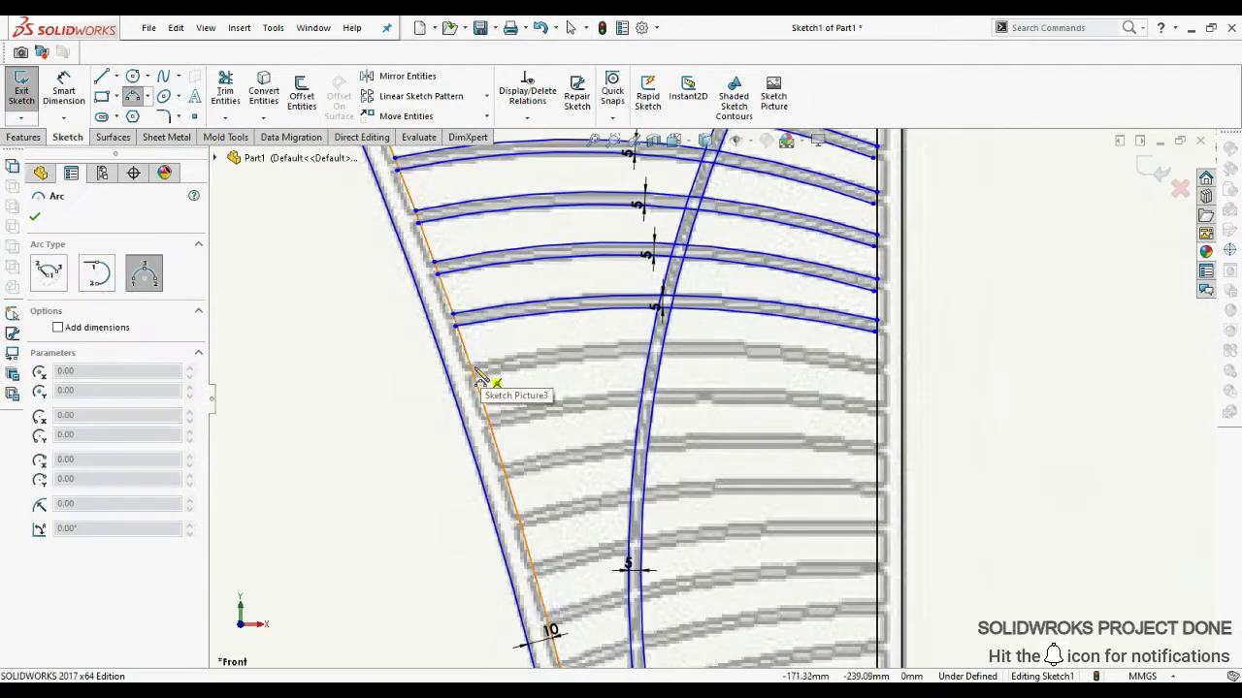
pyautogui.click(681, 356)
pyautogui.press('Return')
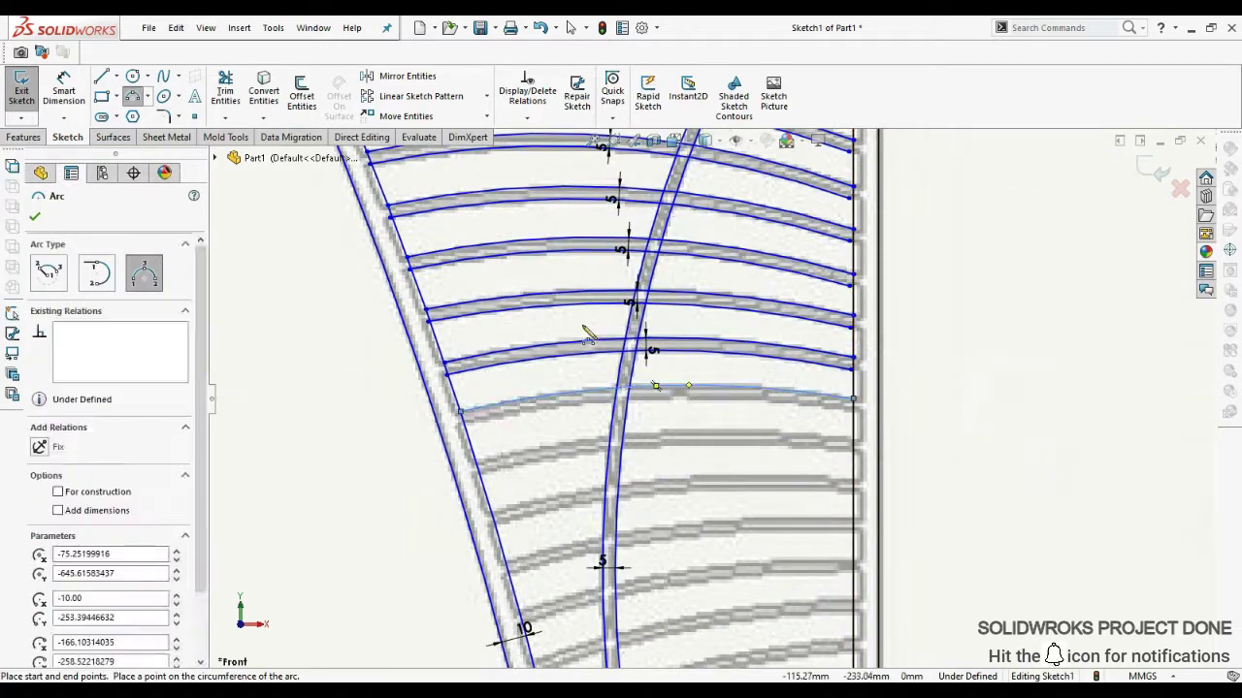
pyautogui.press('Return')
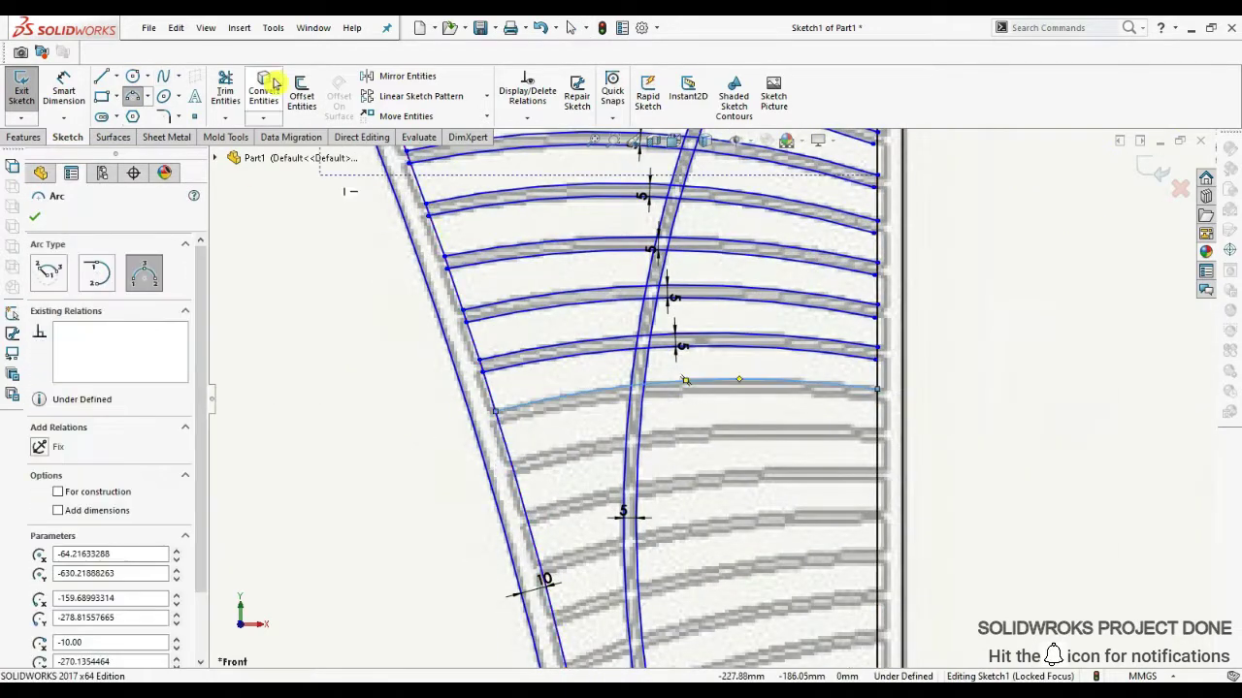
# Draw a three-point arc along the next slat, from the leg's left edge to its right edge
pyautogui.click(378, 414)
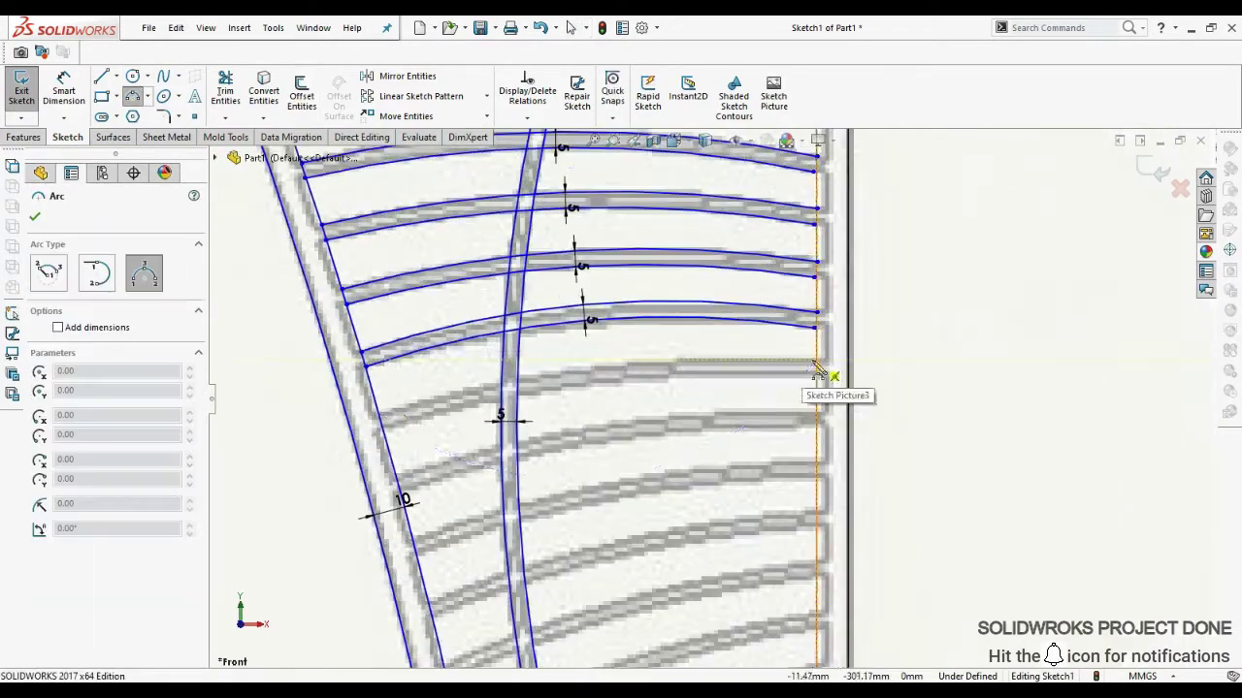
pyautogui.click(817, 360)
pyautogui.click(848, 393)
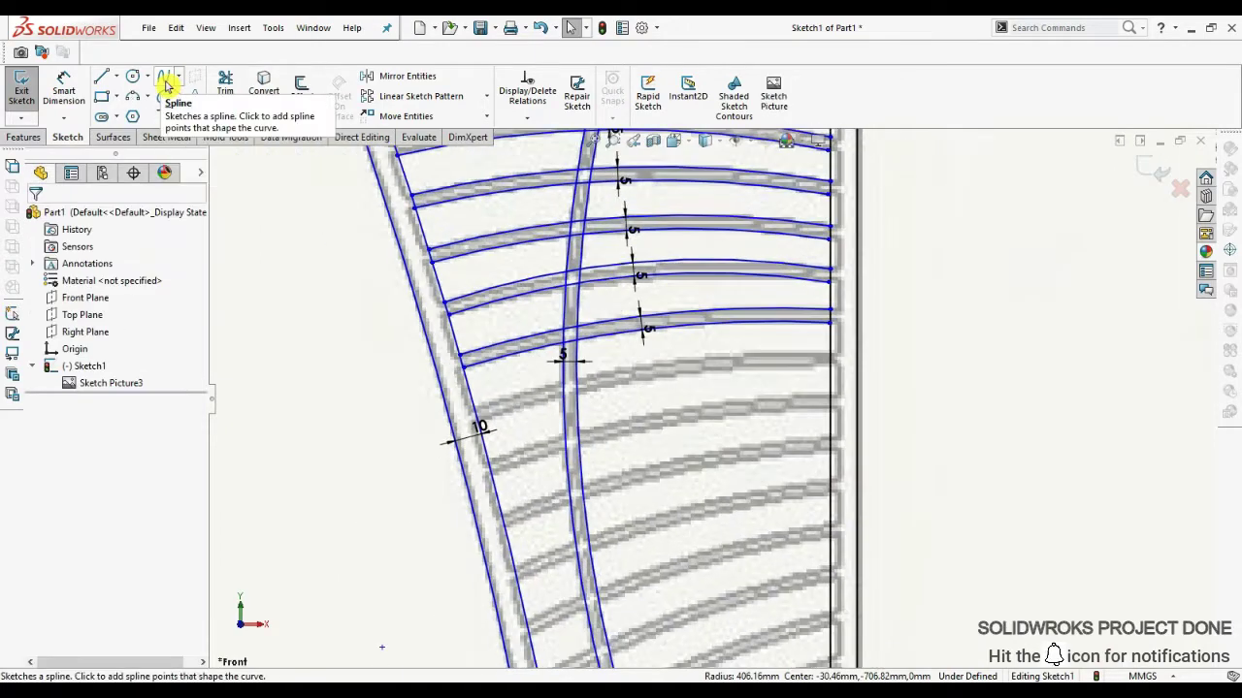
pyautogui.click(133, 96)
pyautogui.click(844, 463)
pyautogui.click(424, 412)
pyautogui.scroll(-2, 479, 388)
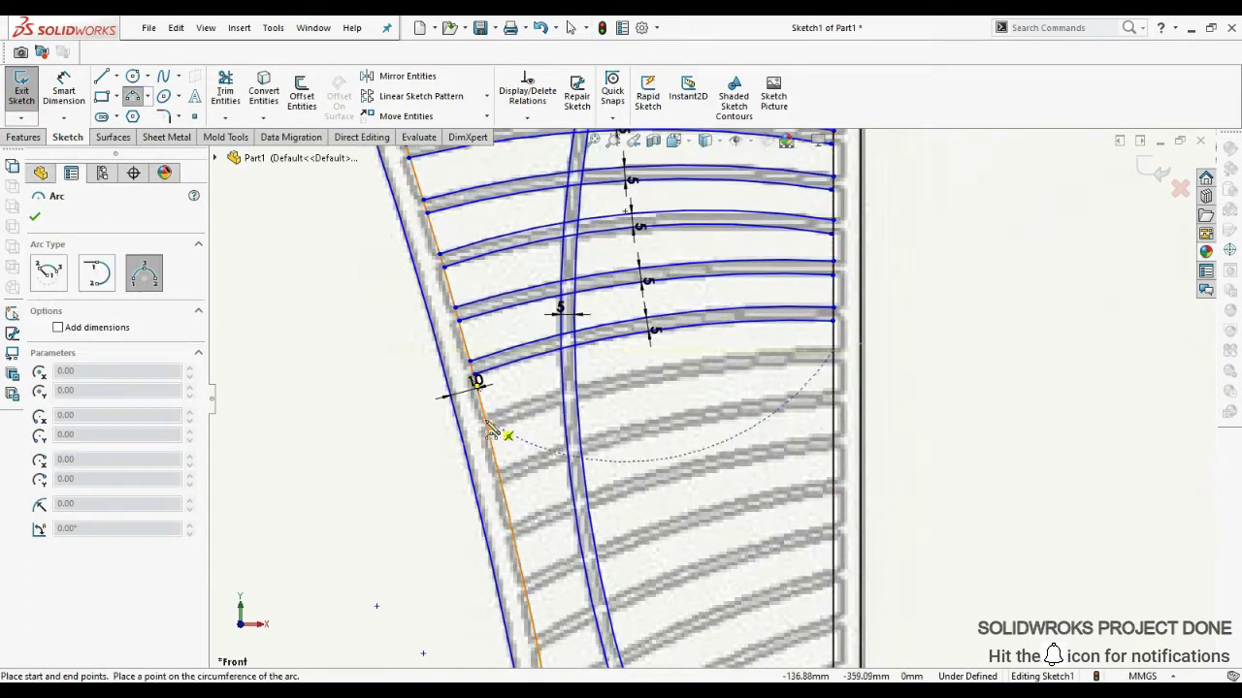
pyautogui.press('Escape')
# Offset the new slat arc by 5 to form its rib pair
pyautogui.click(470, 378)
pyautogui.click(806, 297)
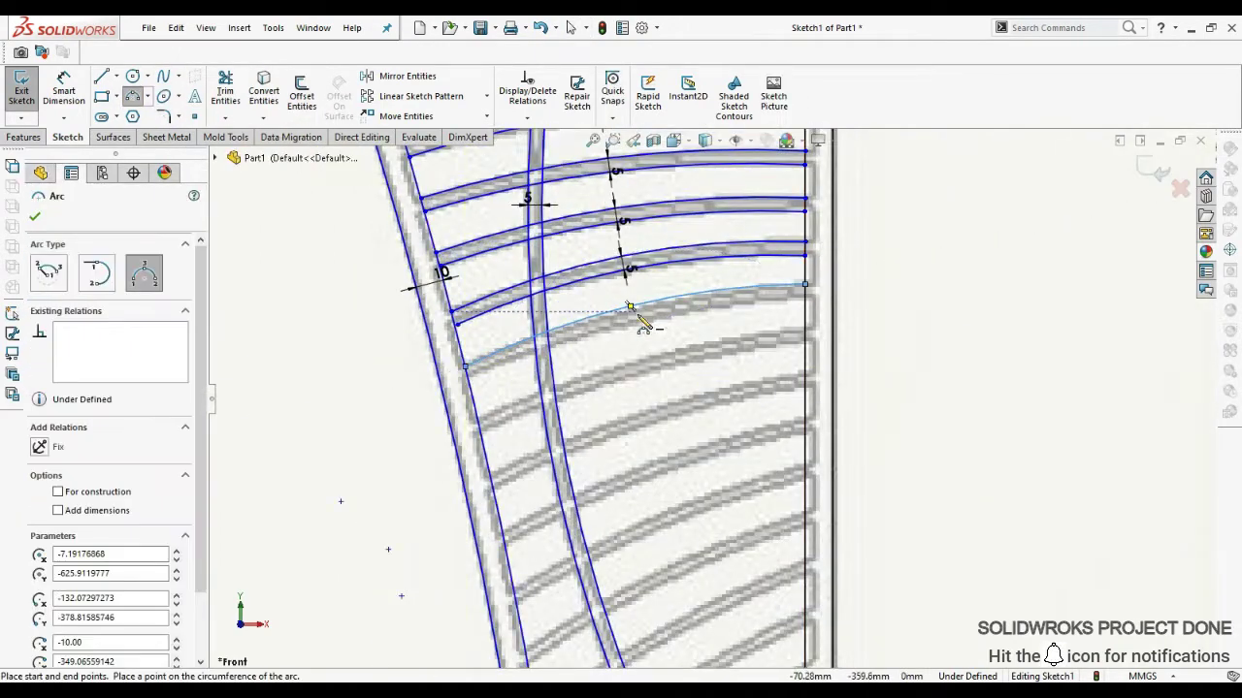
pyautogui.click(636, 320)
pyautogui.press('Escape')
pyautogui.click(300, 92)
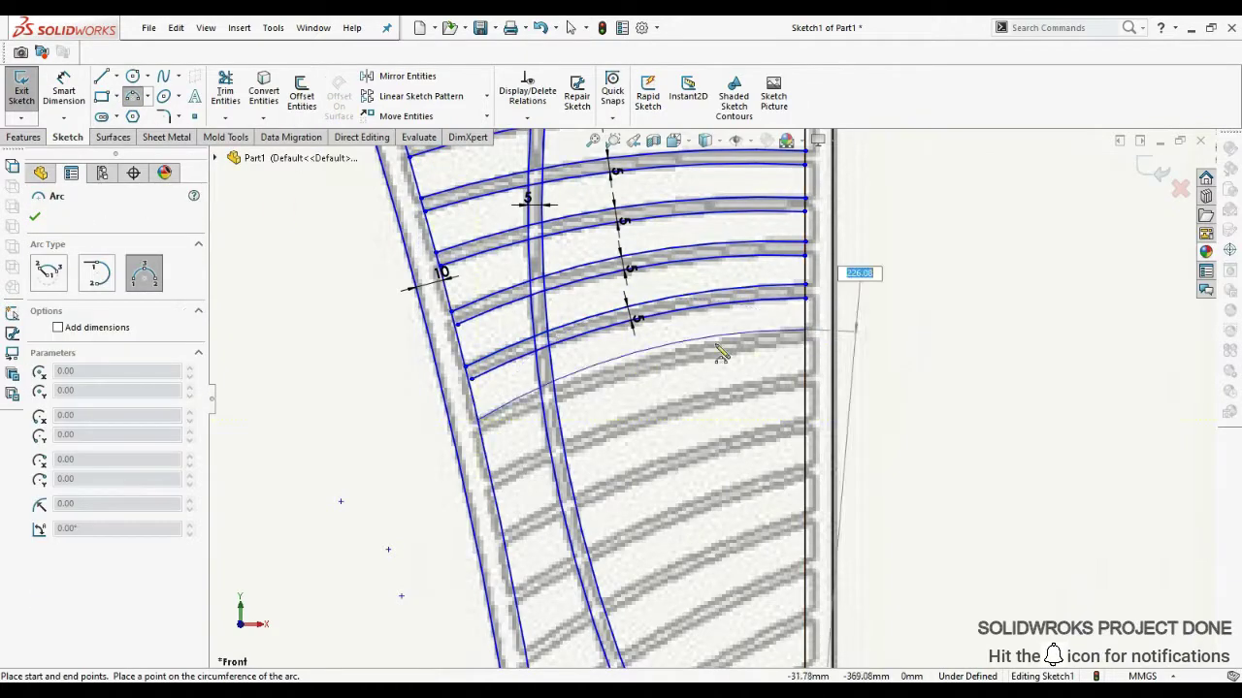
# Add another slat arc below, bend it to the slat curve, and offset it 5
pyautogui.click(129, 101)
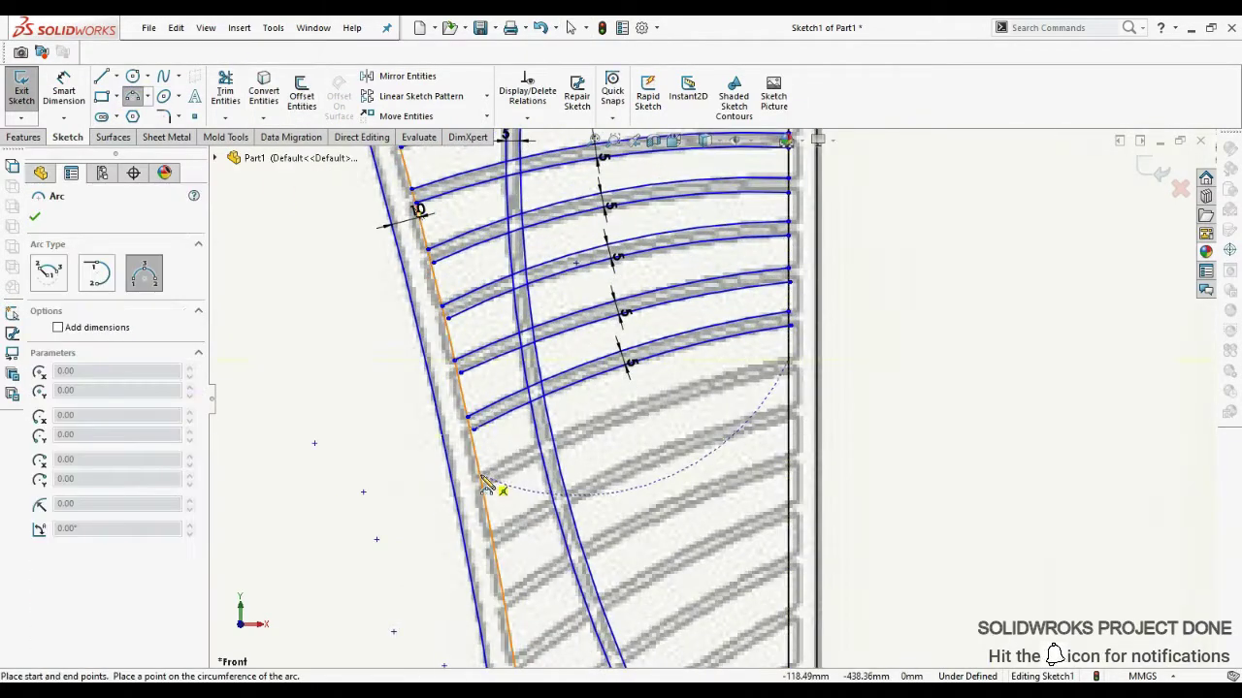
pyautogui.click(485, 485)
pyautogui.click(301, 92)
pyautogui.click(631, 449)
pyautogui.click(129, 101)
pyautogui.moveTo(451, 407); pyautogui.dragTo(810, 247)
pyautogui.click(697, 291)
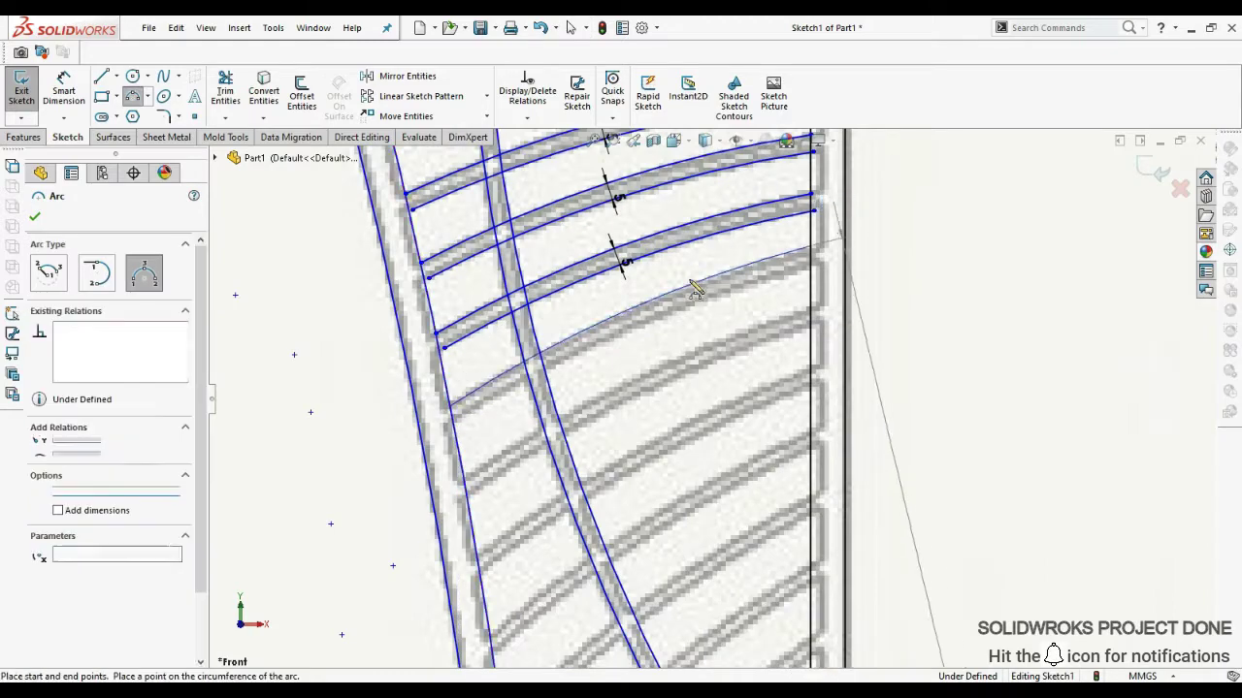
# Trace the following slat with a curved arc and offset it into a 5 mm rib pair
pyautogui.click(696, 291)
pyautogui.click(301, 92)
pyautogui.click(133, 96)
pyautogui.moveTo(517, 449); pyautogui.dragTo(808, 304)
pyautogui.click(655, 364)
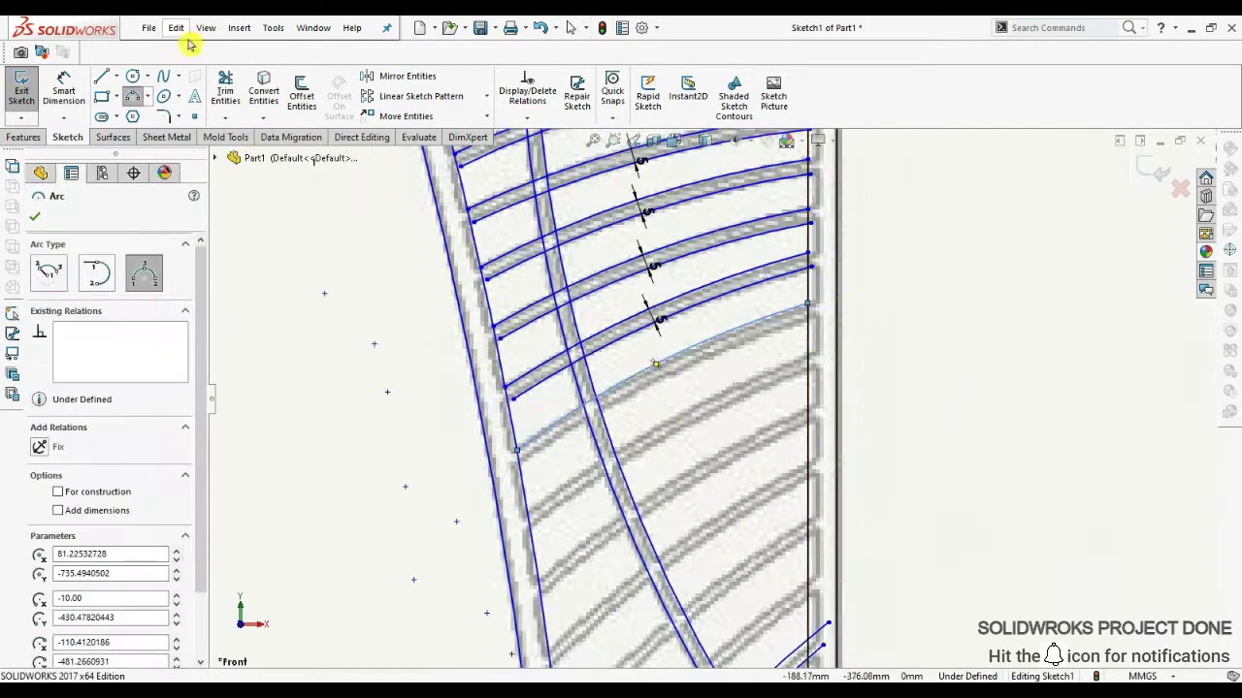
pyautogui.click(133, 96)
# Draw a lower slat arc across the leg and offset it into its rib pair
pyautogui.click(300, 92)
pyautogui.click(673, 505)
pyautogui.click(133, 96)
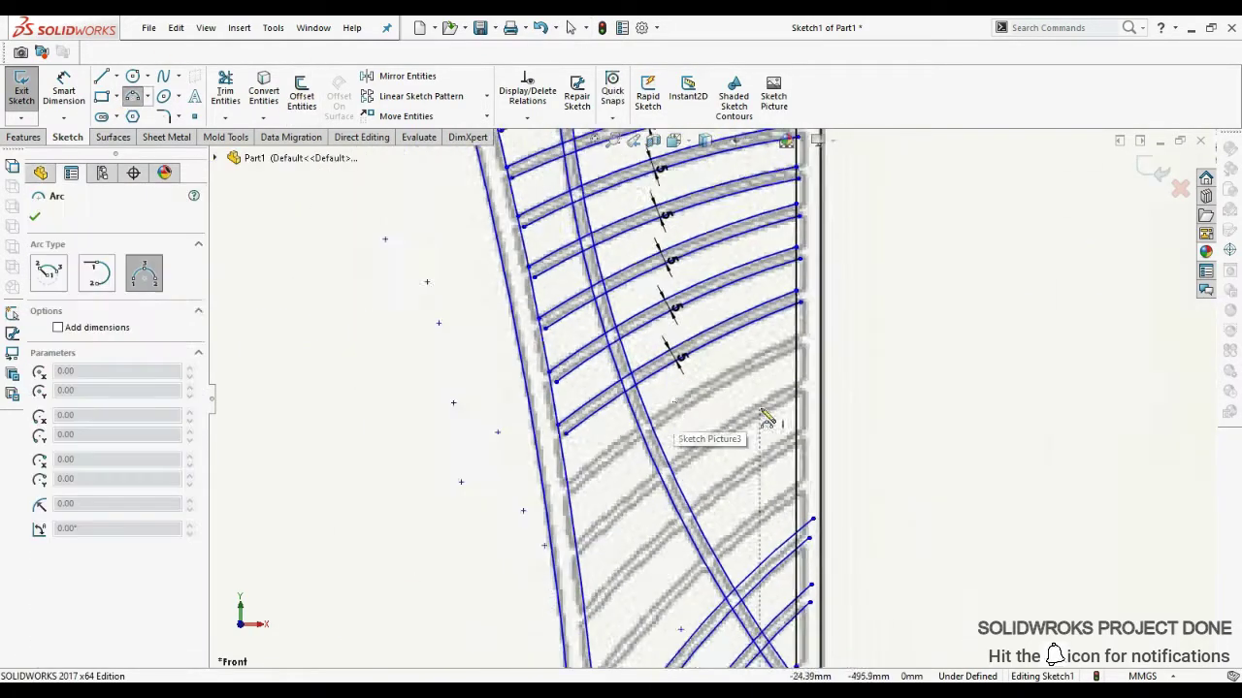
pyautogui.scroll(-1, 766, 417)
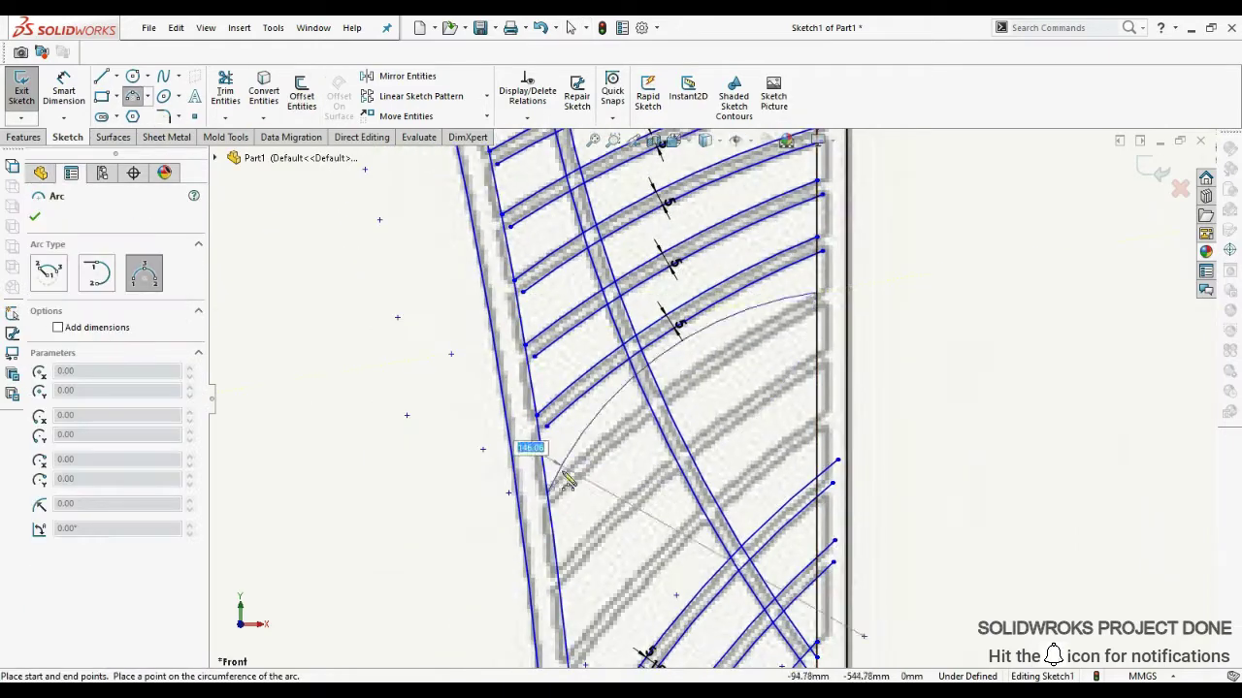
pyautogui.click(568, 482)
pyautogui.click(301, 92)
pyautogui.click(133, 96)
pyautogui.scroll(-1, 640, 540)
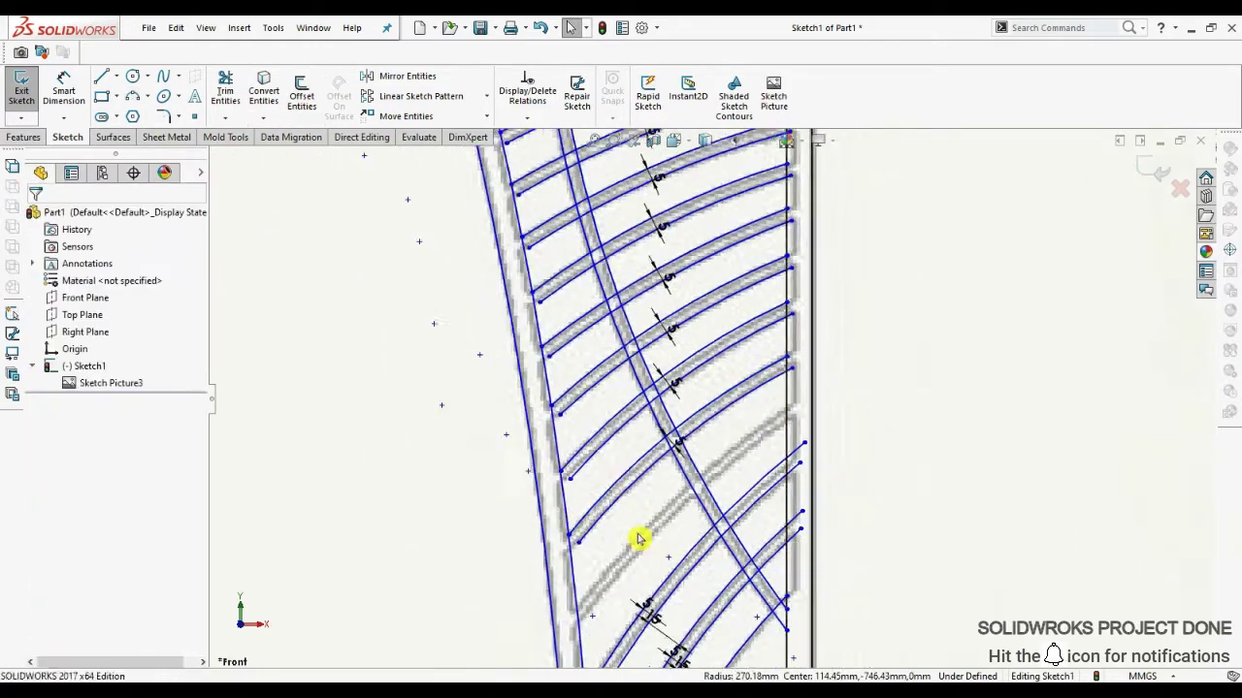
pyautogui.scroll(-2, 892, 250)
# Power-trim the crossing rib segments near the leg's right edge
pyautogui.press('Escape')
pyautogui.click(225, 92)
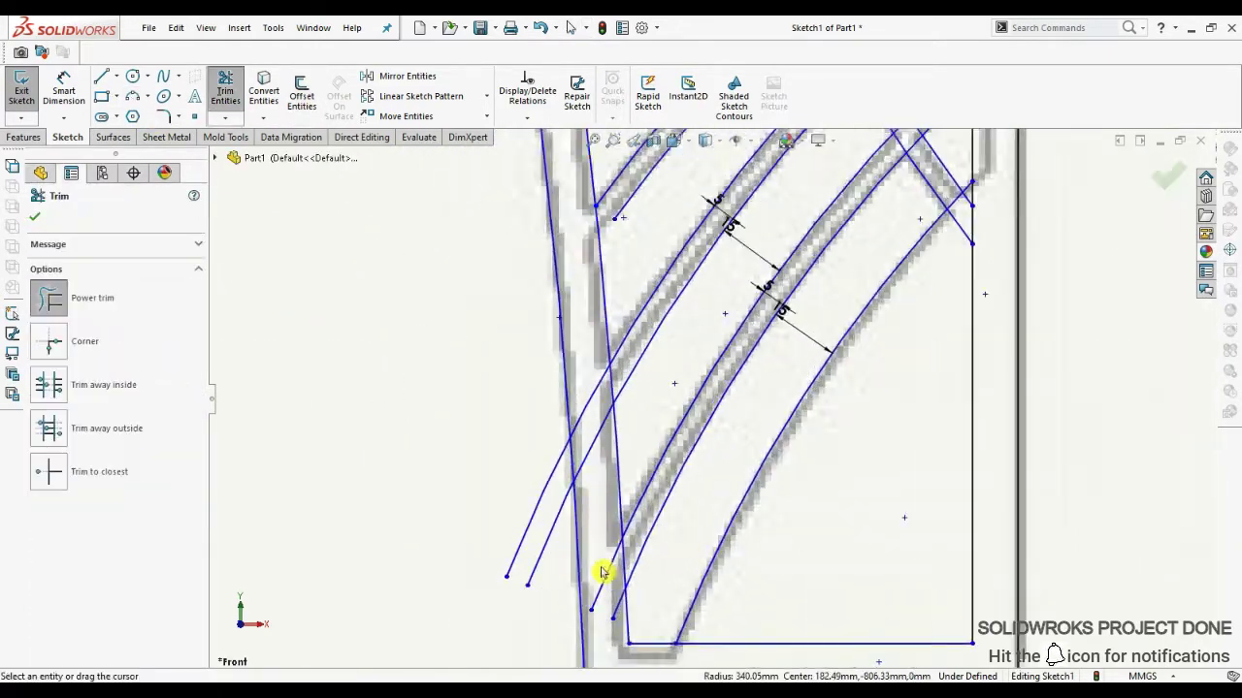
pyautogui.scroll(-2, 837, 181)
pyautogui.scroll(-2, 773, 416)
pyautogui.moveTo(773, 415); pyautogui.dragTo(748, 430)
pyautogui.scroll(2, 722, 394)
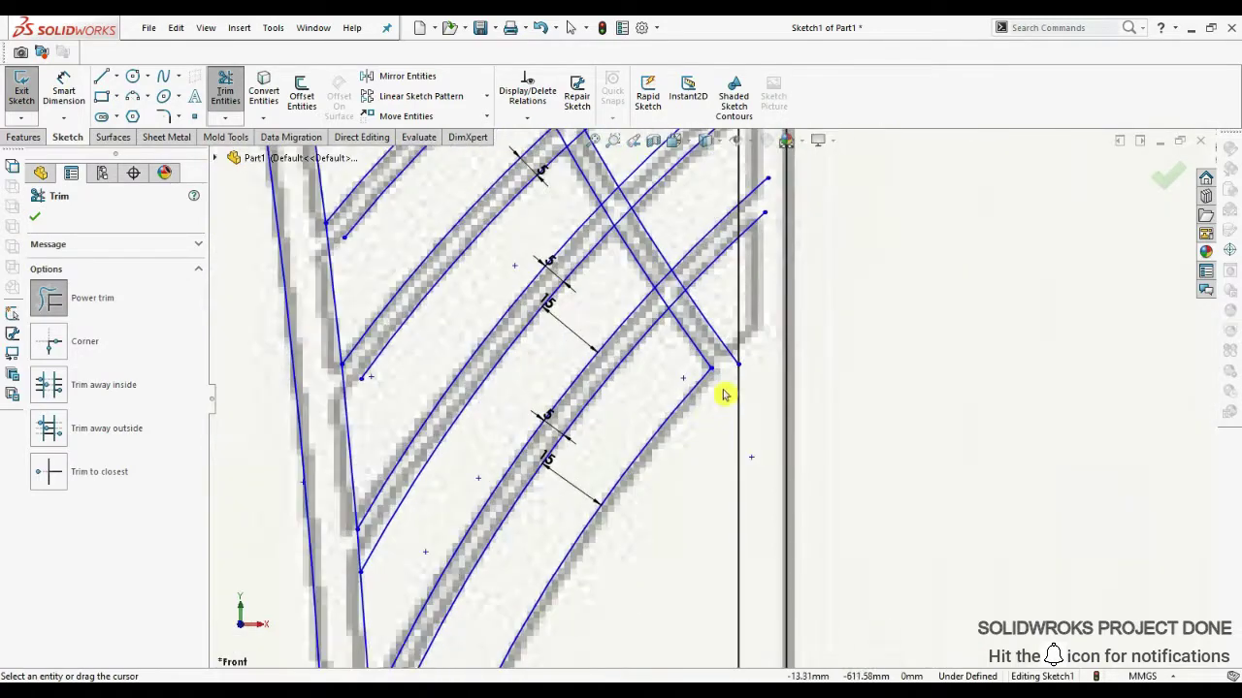
pyautogui.scroll(1, 494, 563)
pyautogui.scroll(1, 562, 236)
pyautogui.scroll(-2, 833, 288)
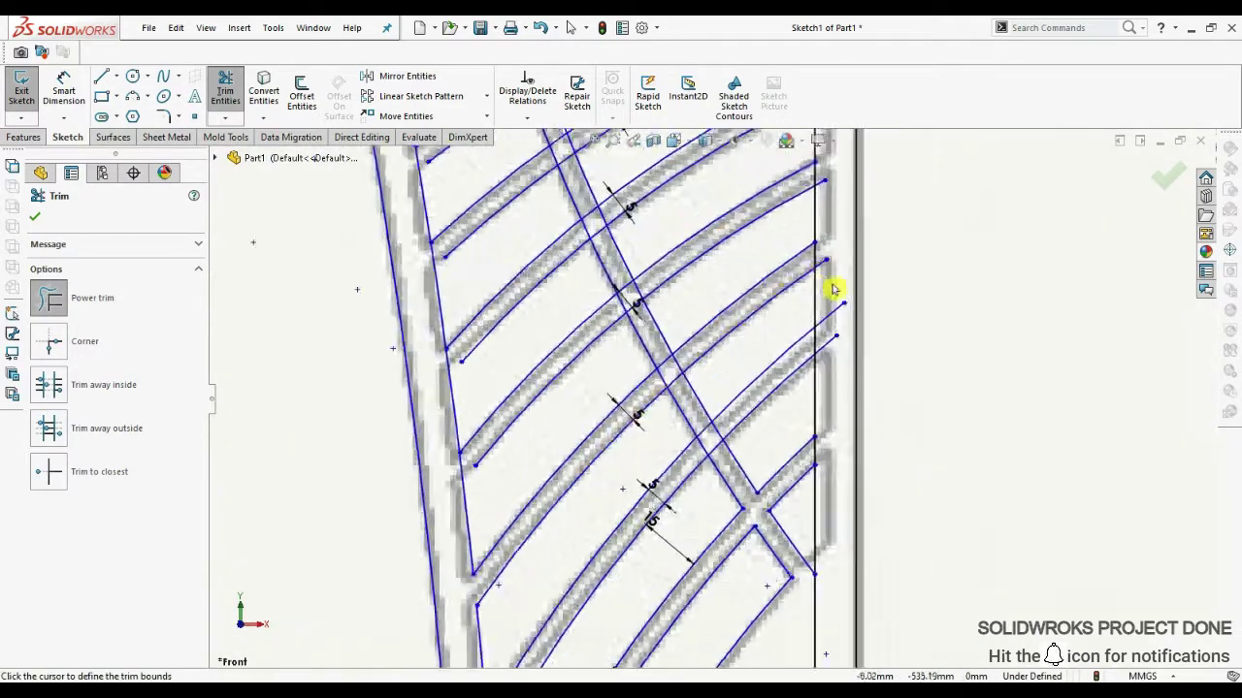
pyautogui.scroll(-1, 723, 444)
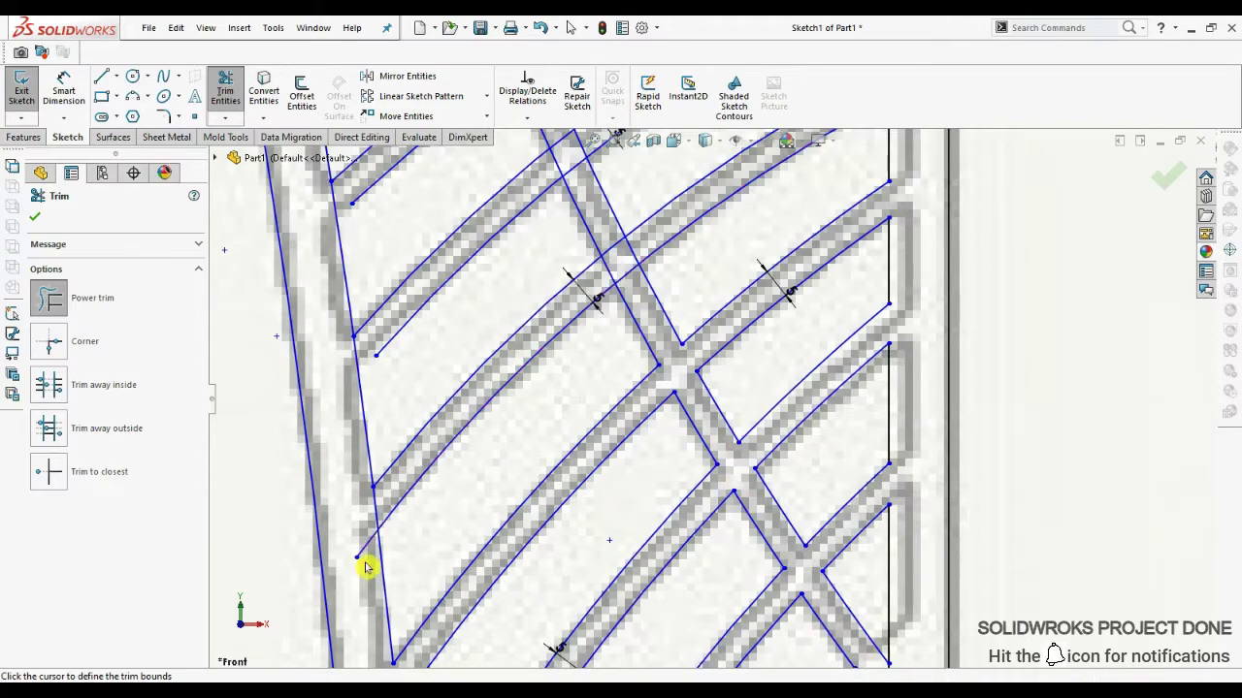
pyautogui.scroll(-1, 641, 272)
pyautogui.scroll(1, 673, 266)
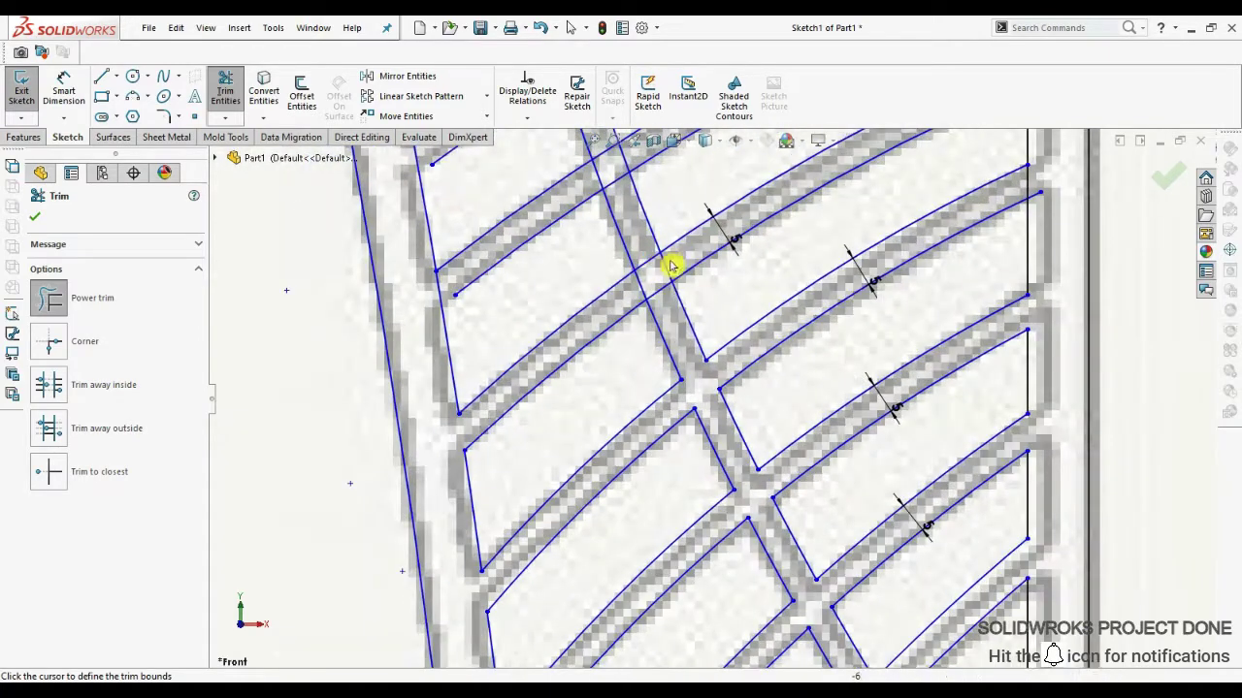
pyautogui.scroll(1, 812, 421)
pyautogui.scroll(-1, 825, 339)
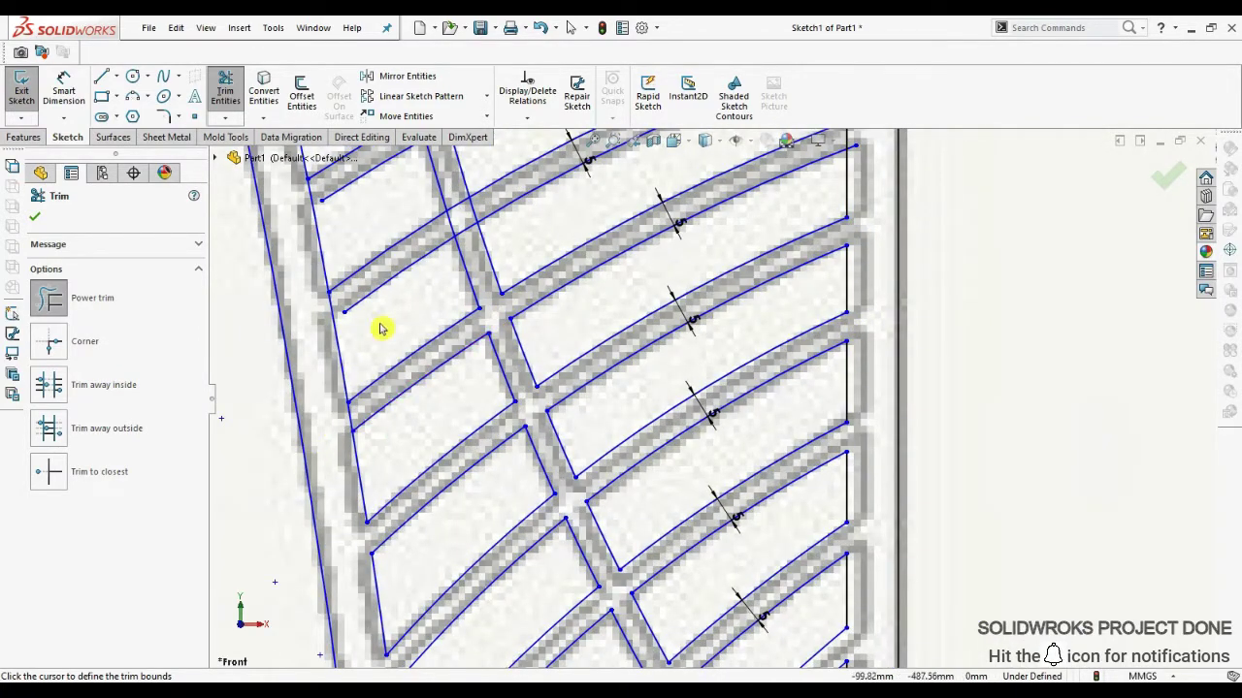
pyautogui.scroll(1, 650, 238)
pyautogui.scroll(-1, 844, 263)
pyautogui.scroll(-1, 805, 233)
pyautogui.scroll(1, 790, 281)
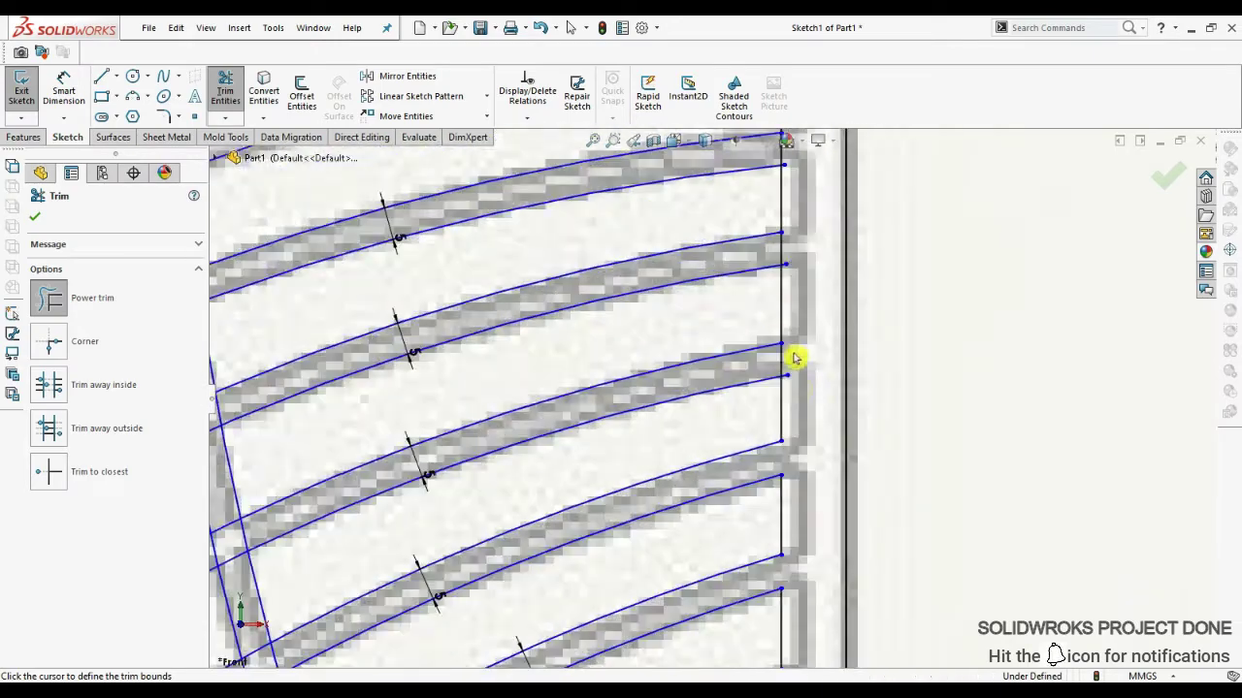
pyautogui.scroll(-1, 786, 266)
pyautogui.scroll(1, 707, 249)
pyautogui.scroll(1, 784, 222)
pyautogui.scroll(1, 726, 222)
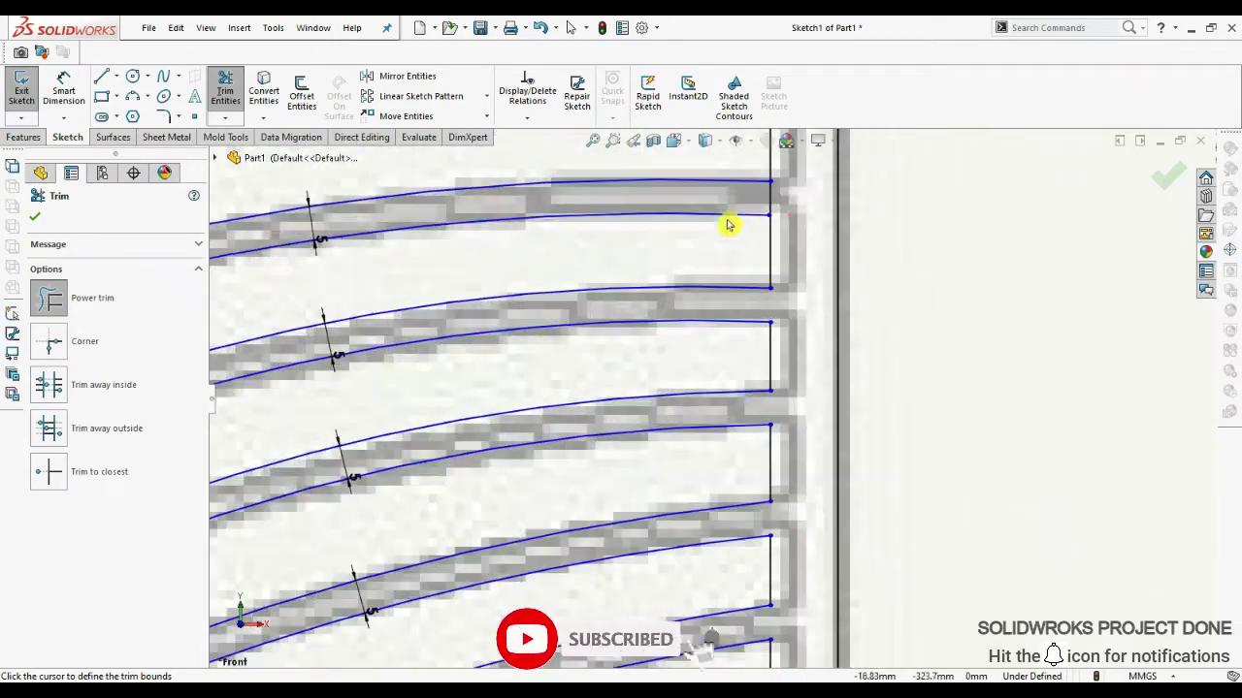
pyautogui.scroll(1, 654, 233)
pyautogui.scroll(-1, 660, 233)
pyautogui.scroll(1, 806, 235)
pyautogui.scroll(1, 805, 236)
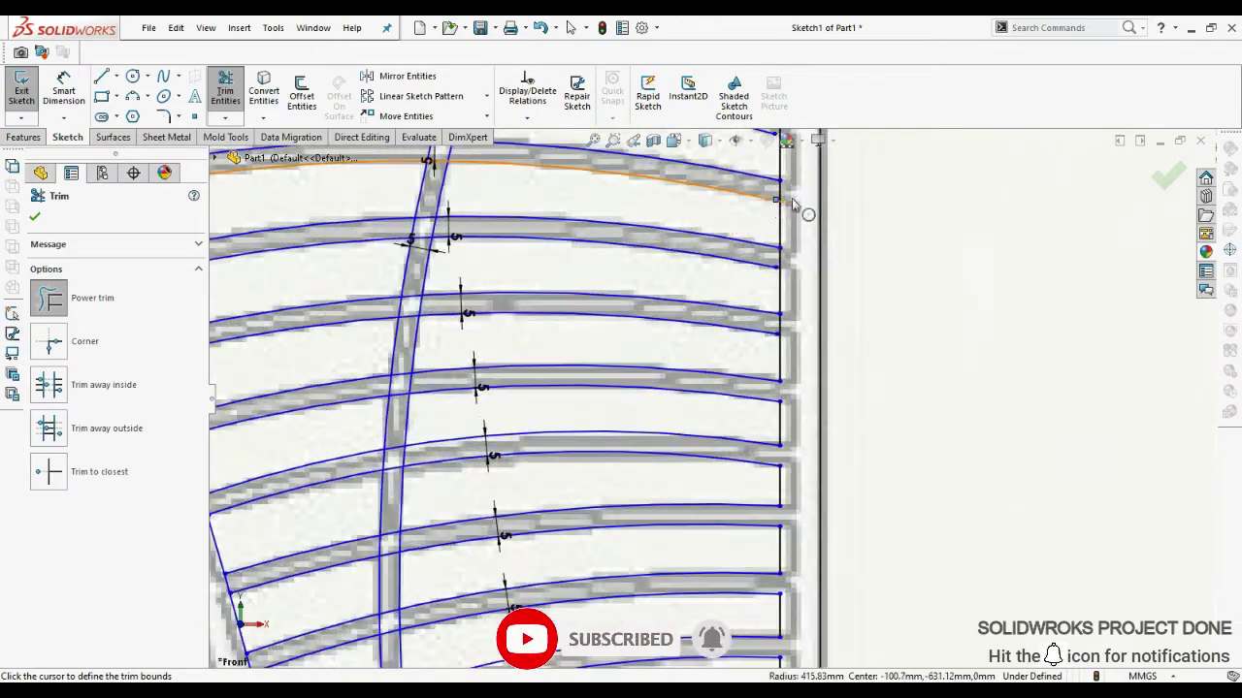
pyautogui.scroll(-2, 706, 256)
pyautogui.scroll(1, 723, 184)
pyautogui.scroll(1, 734, 268)
pyautogui.scroll(-1, 742, 253)
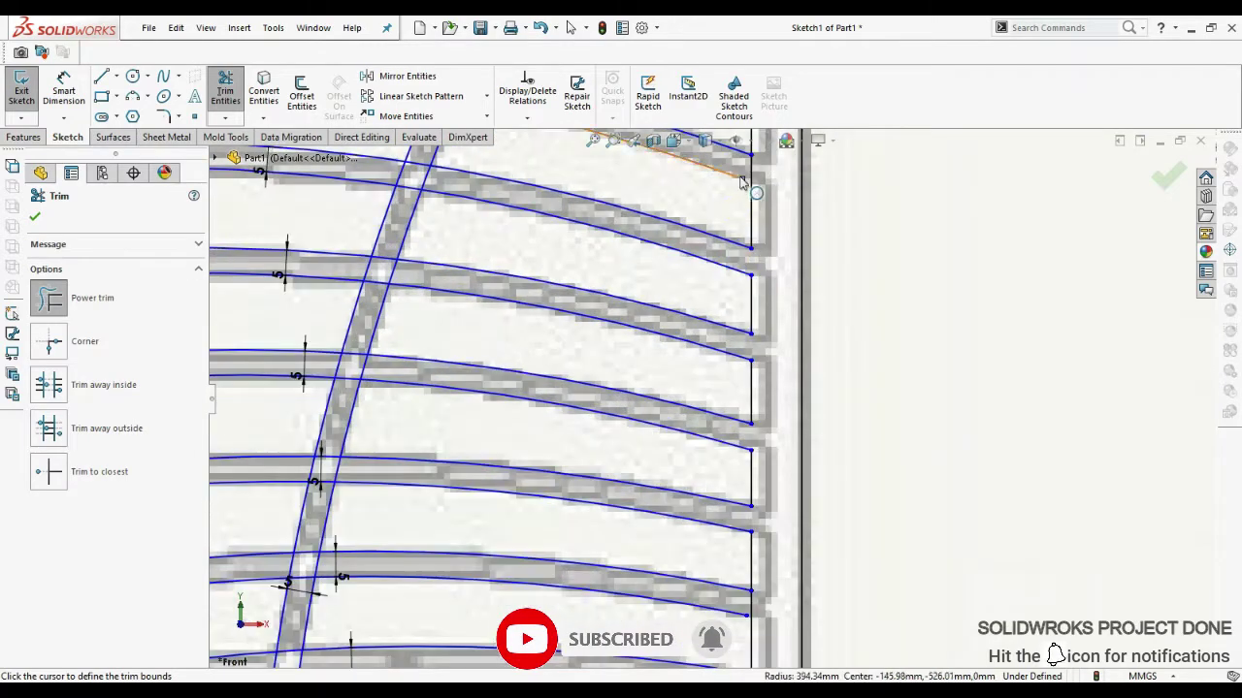
pyautogui.scroll(-1, 789, 248)
pyautogui.scroll(1, 789, 248)
pyautogui.scroll(-1, 785, 277)
pyautogui.scroll(1, 766, 223)
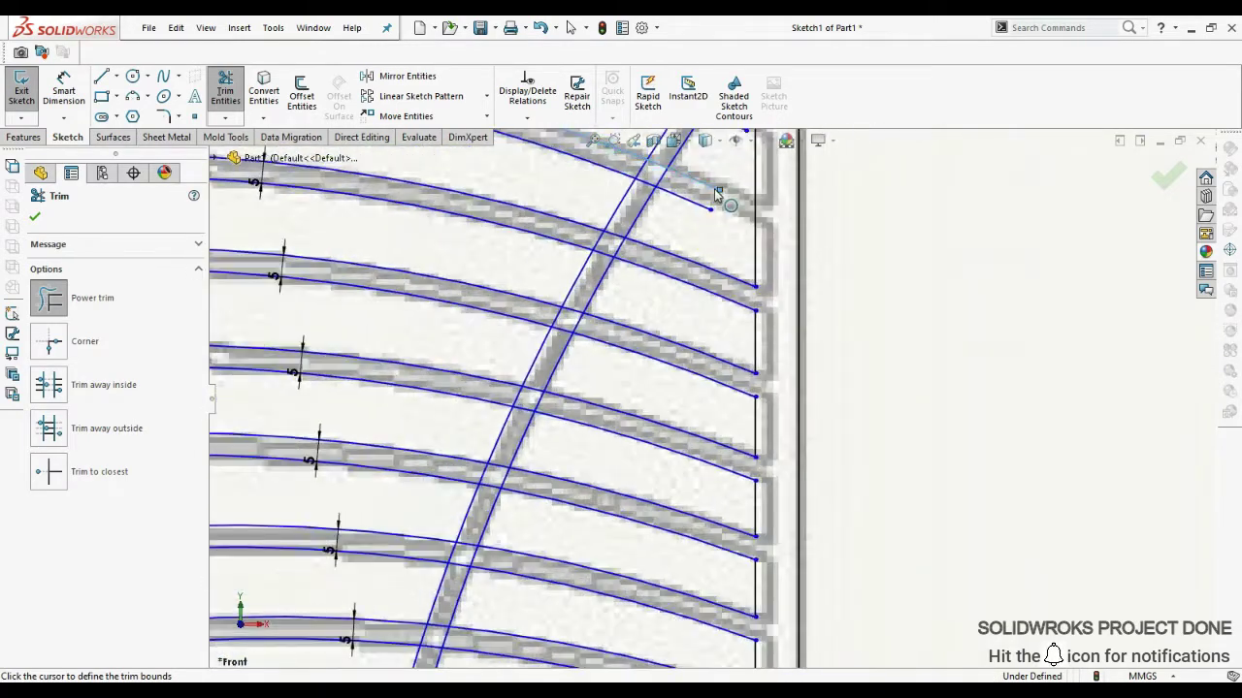
pyautogui.scroll(1, 703, 225)
pyautogui.scroll(-1, 708, 238)
pyautogui.scroll(-2, 679, 388)
pyautogui.scroll(-1, 668, 432)
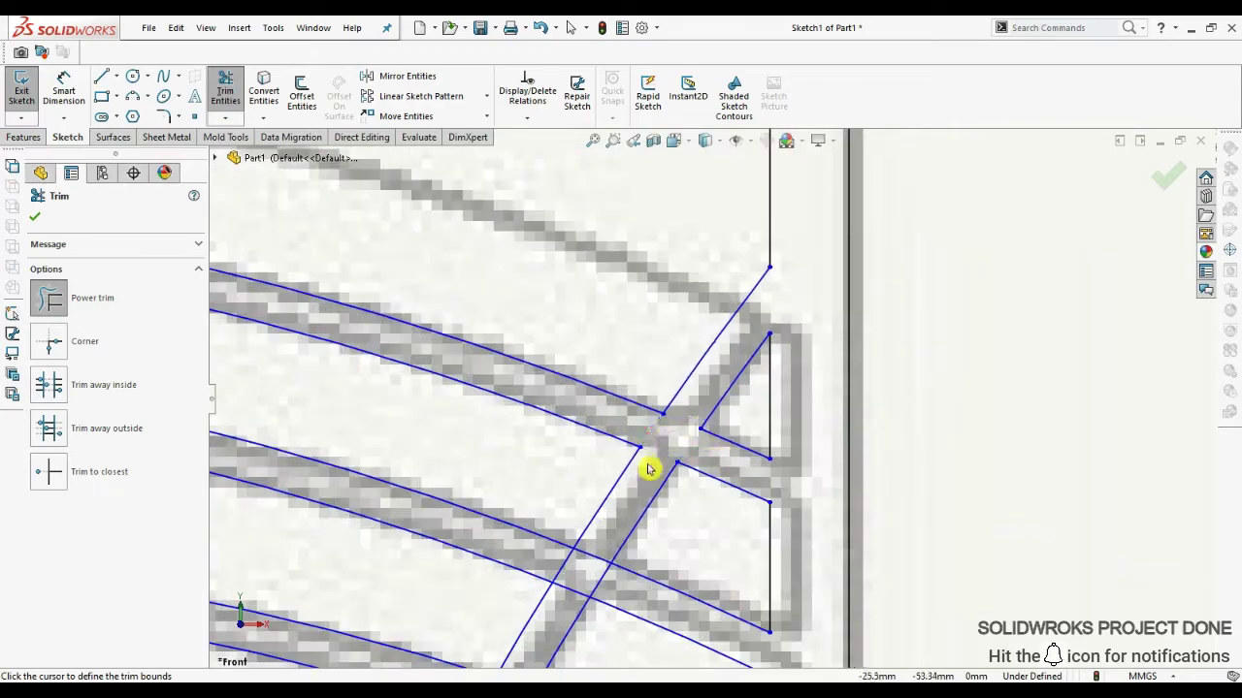
pyautogui.scroll(3, 649, 471)
# Offset the top rib curve, then return to trimming the sketch
pyautogui.click(301, 94)
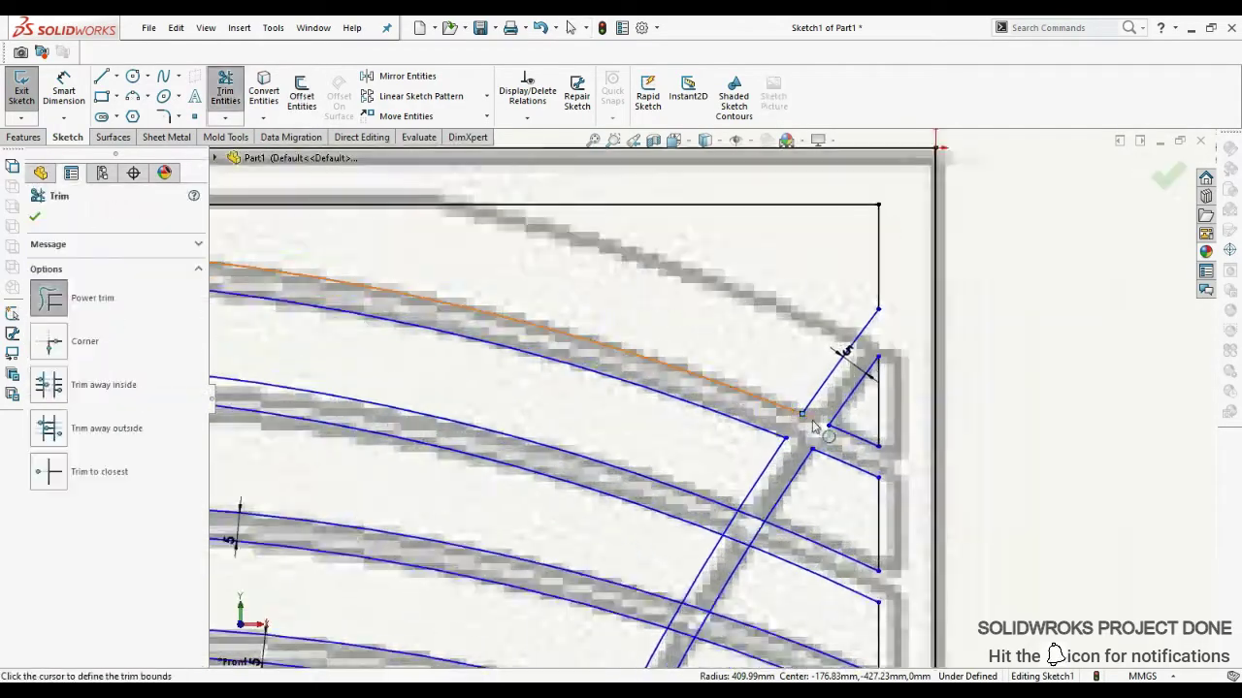
pyautogui.click(225, 92)
pyautogui.scroll(-2, 861, 382)
pyautogui.scroll(2, 587, 332)
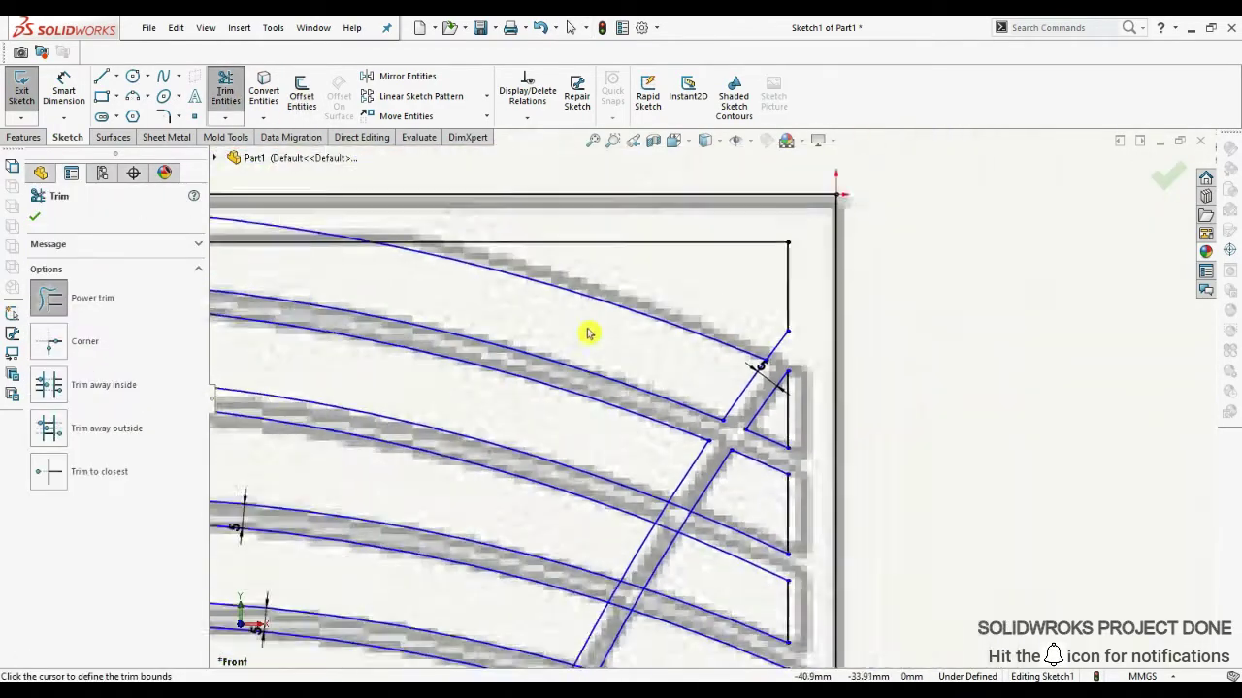
pyautogui.scroll(-2, 412, 334)
pyautogui.scroll(-1, 518, 347)
pyautogui.scroll(1, 568, 534)
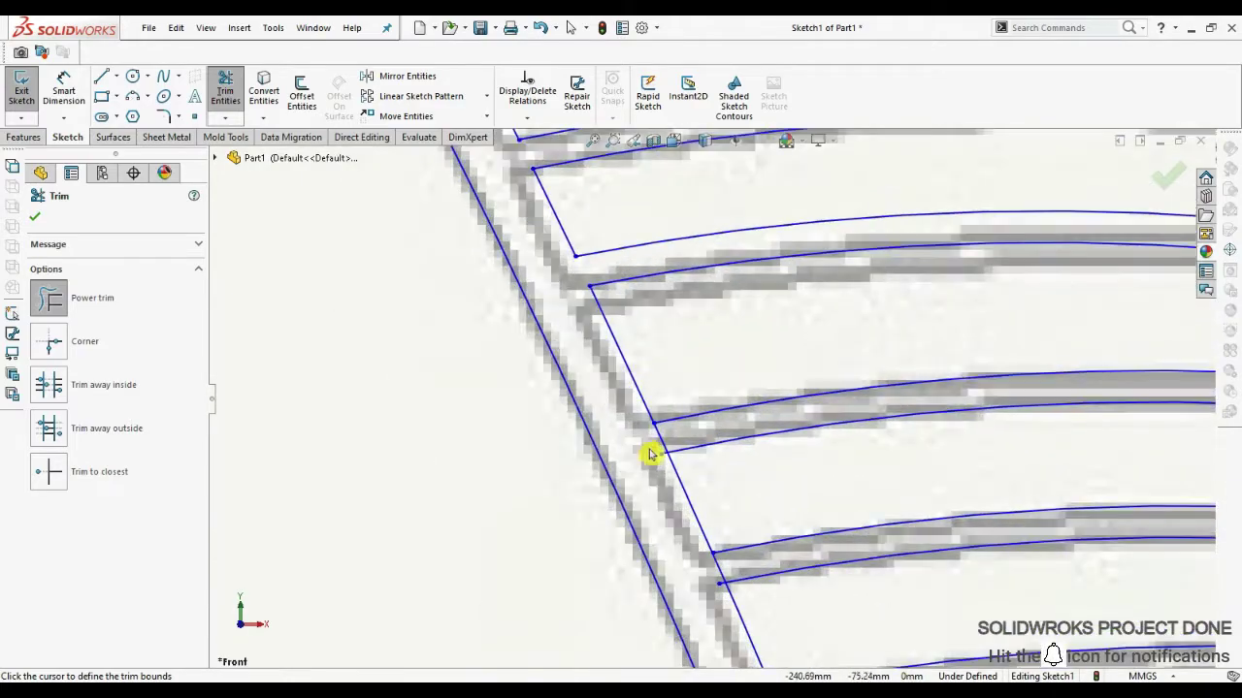
pyautogui.scroll(1, 649, 452)
pyautogui.scroll(-2, 676, 521)
pyautogui.scroll(-1, 779, 612)
pyautogui.scroll(1, 804, 563)
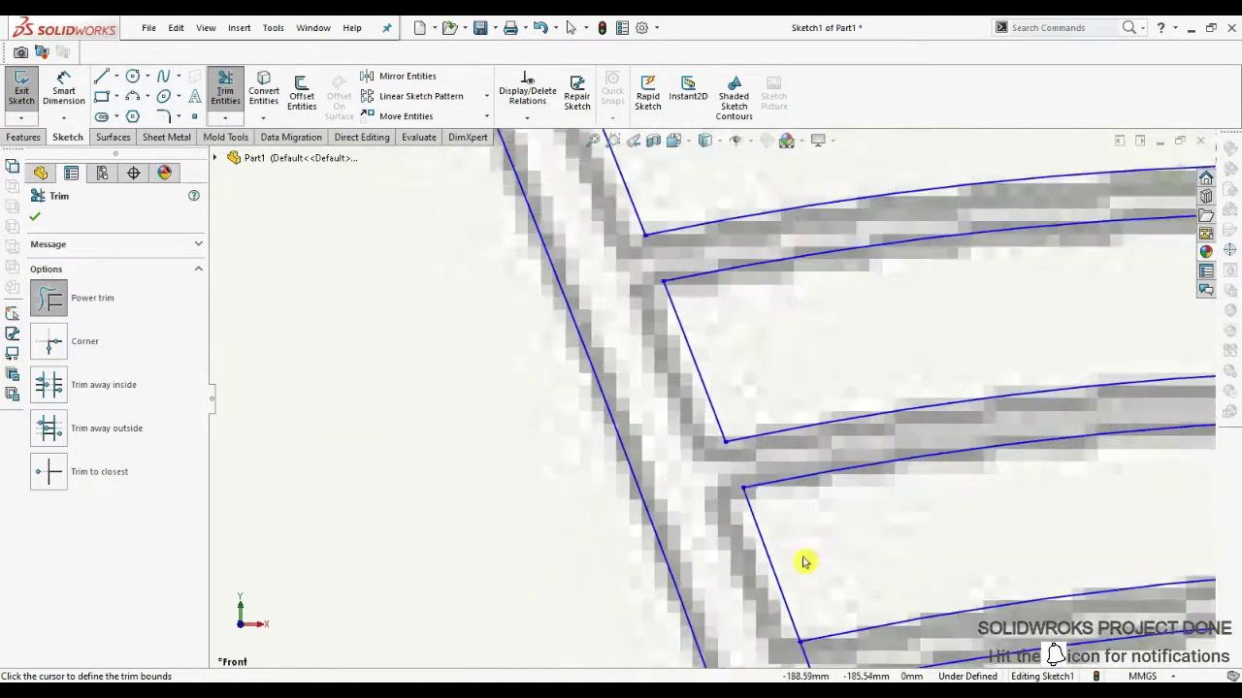
# Trim the remaining overhanging rib corners back to the leg edges so each slot closes
pyautogui.click(225, 97)
pyautogui.click(225, 102)
pyautogui.scroll(-2, 743, 601)
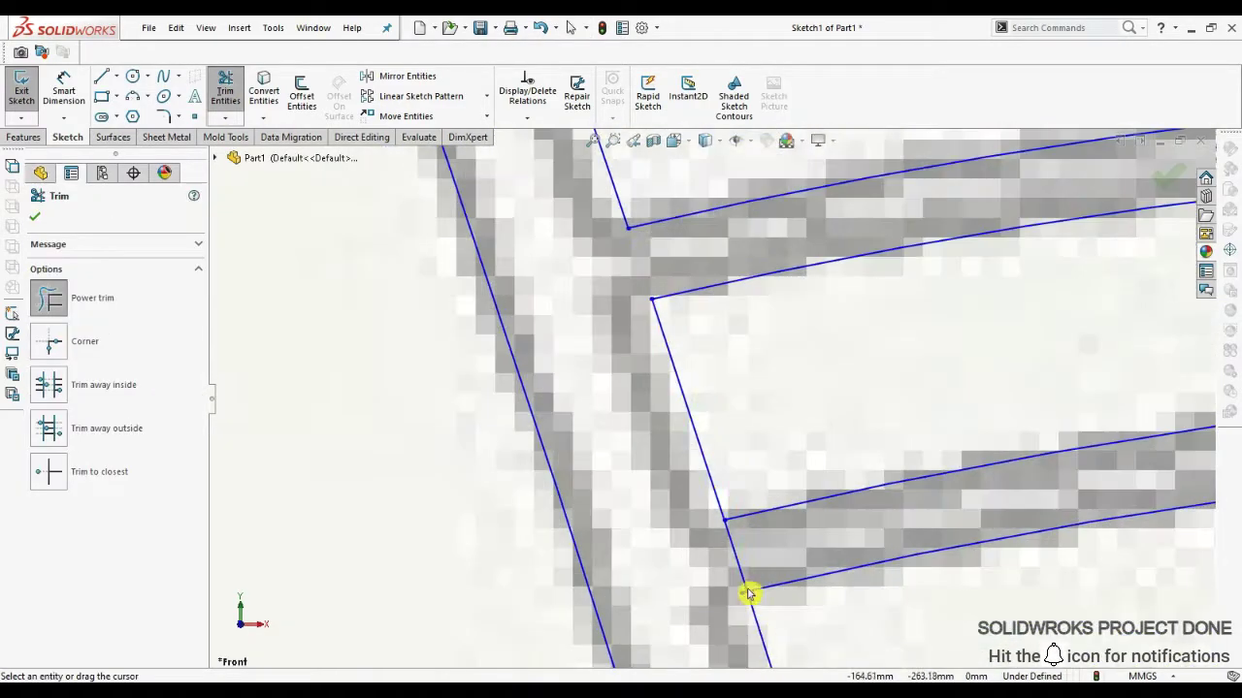
pyautogui.scroll(-1, 756, 572)
pyautogui.scroll(1, 747, 529)
pyautogui.scroll(1, 772, 624)
pyautogui.scroll(1, 776, 631)
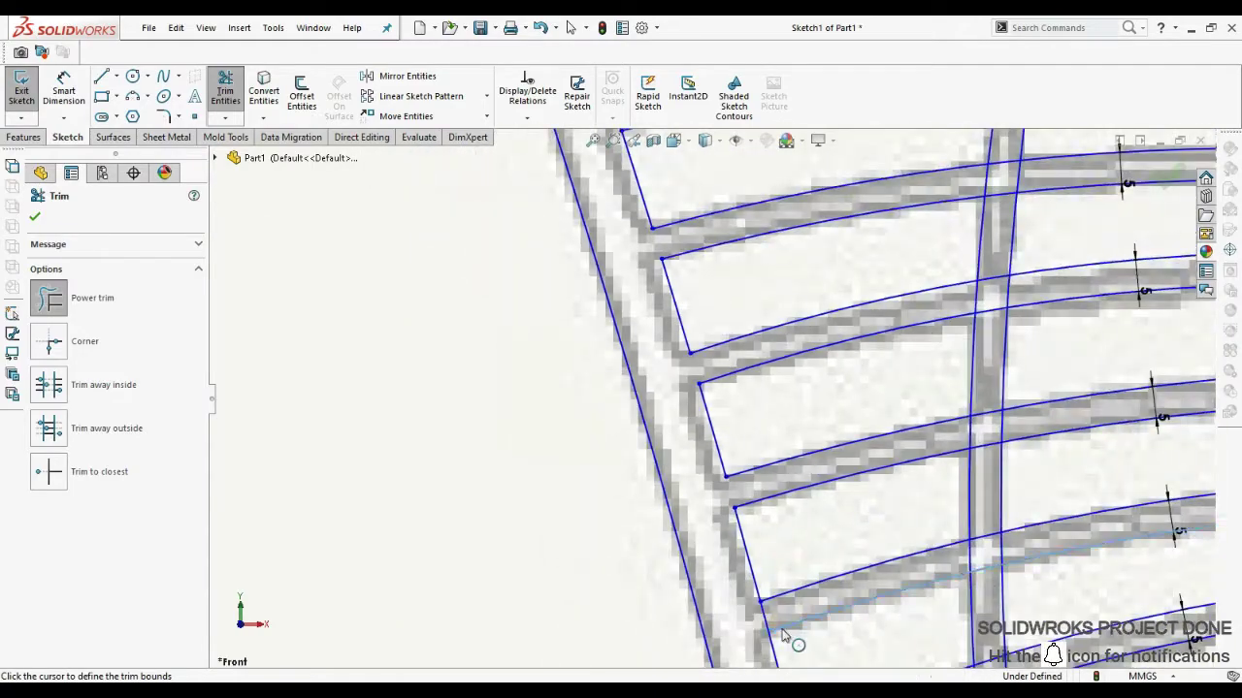
pyautogui.scroll(-1, 766, 621)
pyautogui.scroll(2, 757, 592)
pyautogui.scroll(-2, 734, 548)
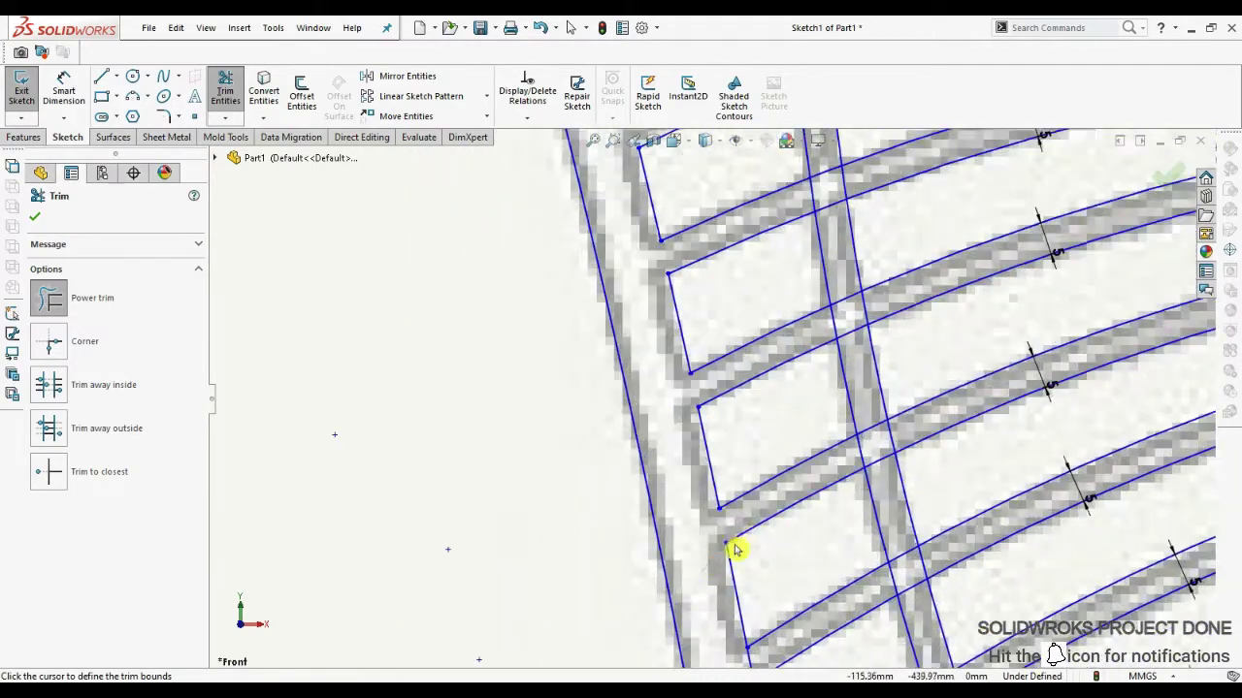
pyautogui.scroll(-1, 728, 555)
pyautogui.scroll(3, 766, 291)
pyautogui.scroll(-3, 748, 452)
pyautogui.scroll(1, 721, 227)
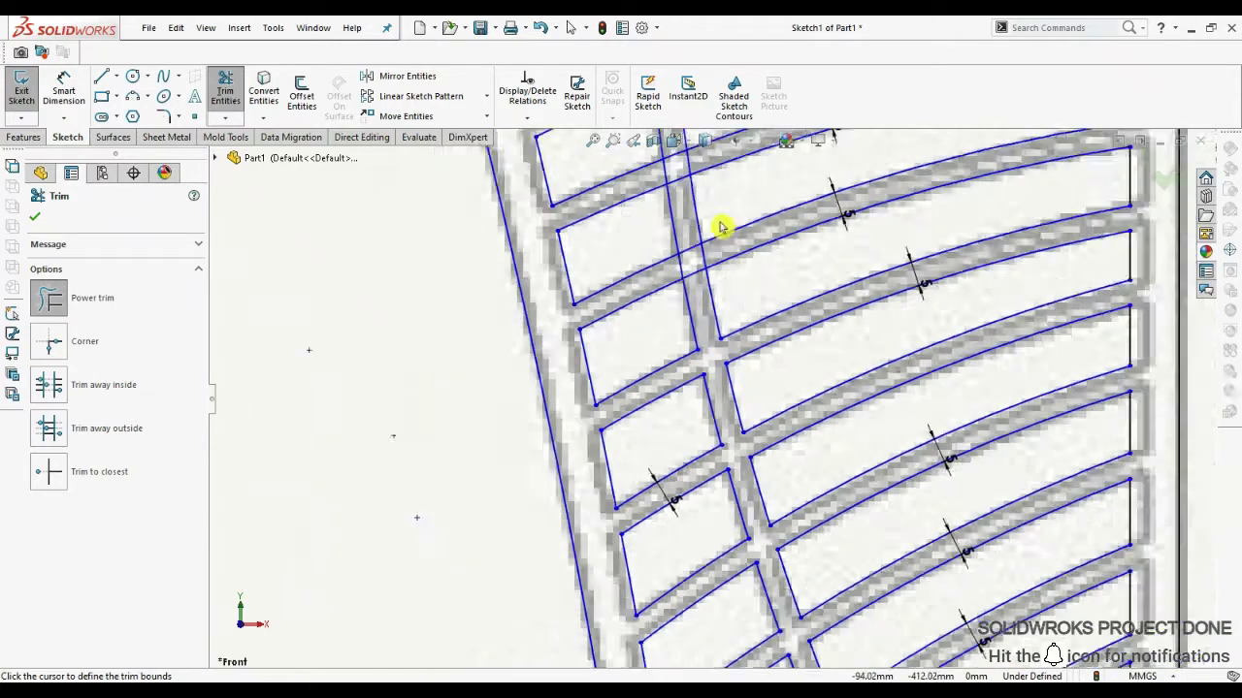
pyautogui.scroll(-1, 699, 273)
pyautogui.scroll(1, 696, 286)
pyautogui.scroll(-1, 662, 475)
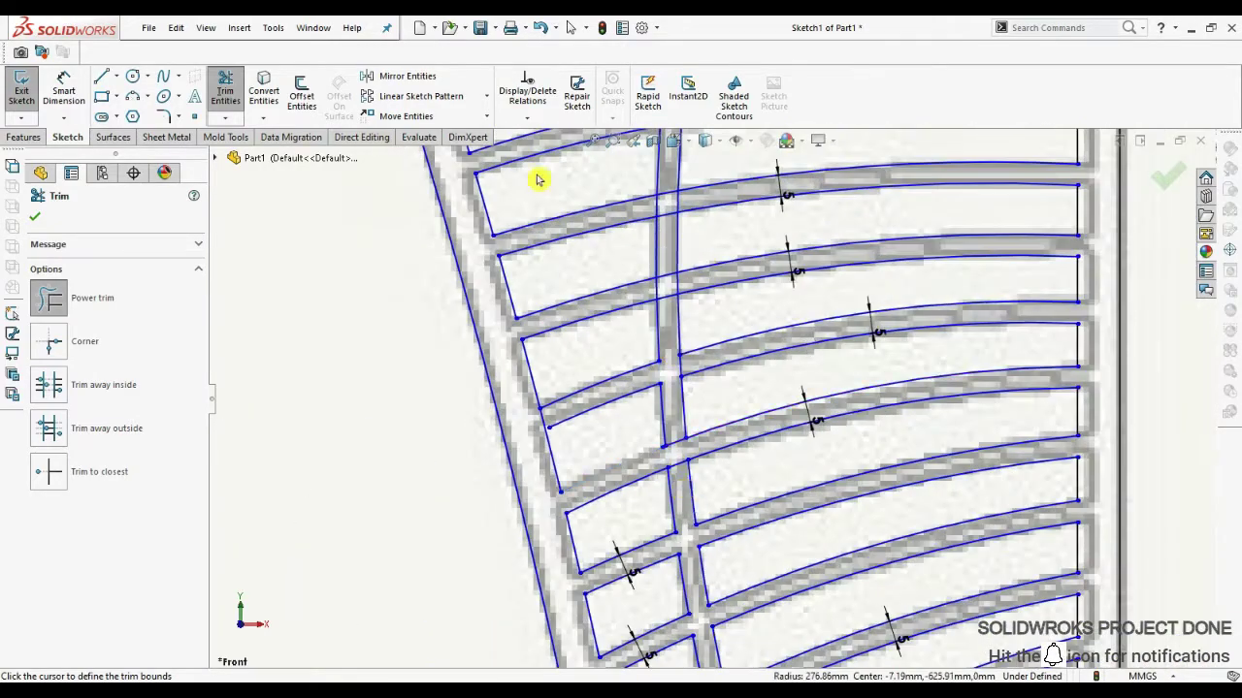
pyautogui.scroll(1, 715, 216)
pyautogui.scroll(-2, 684, 435)
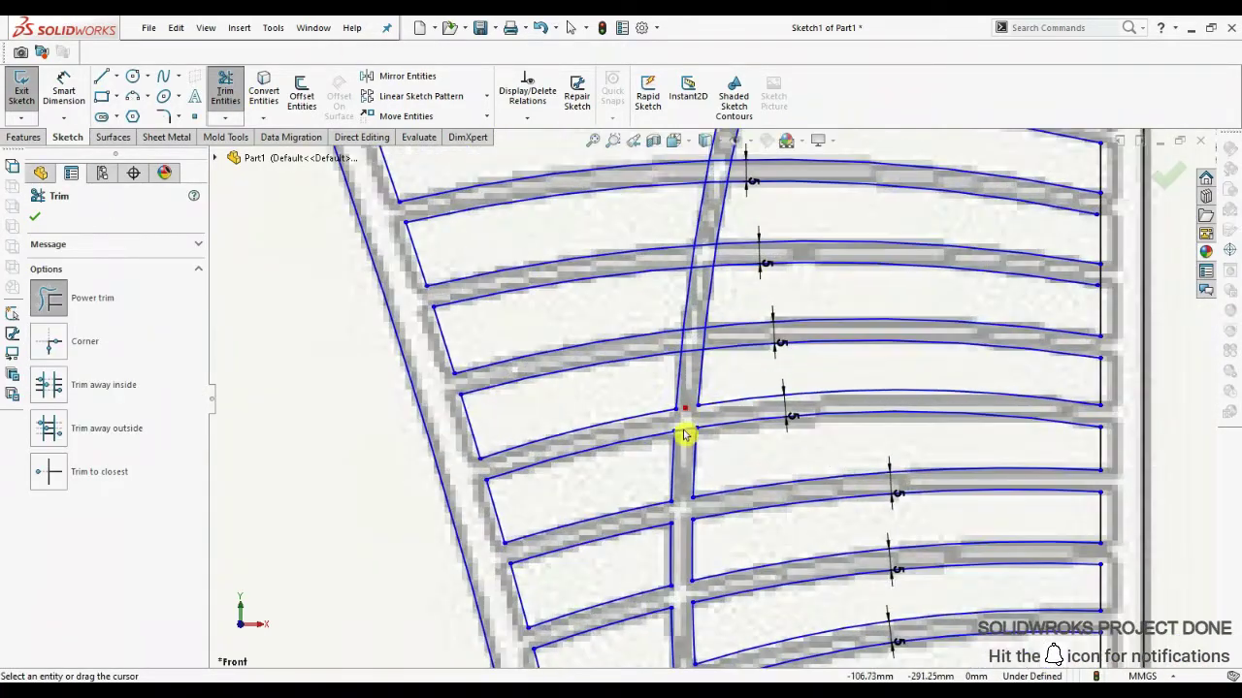
pyautogui.scroll(1, 713, 197)
pyautogui.scroll(-2, 706, 449)
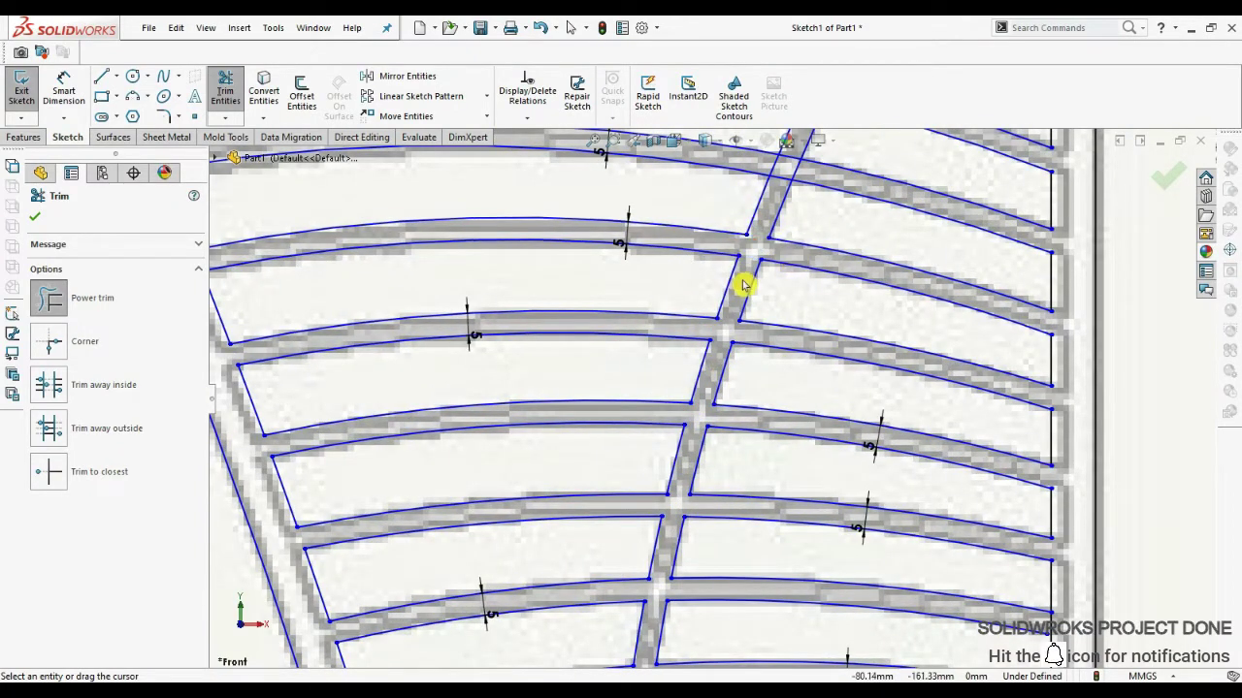
pyautogui.scroll(1, 762, 257)
pyautogui.scroll(-1, 779, 255)
pyautogui.scroll(-1, 737, 359)
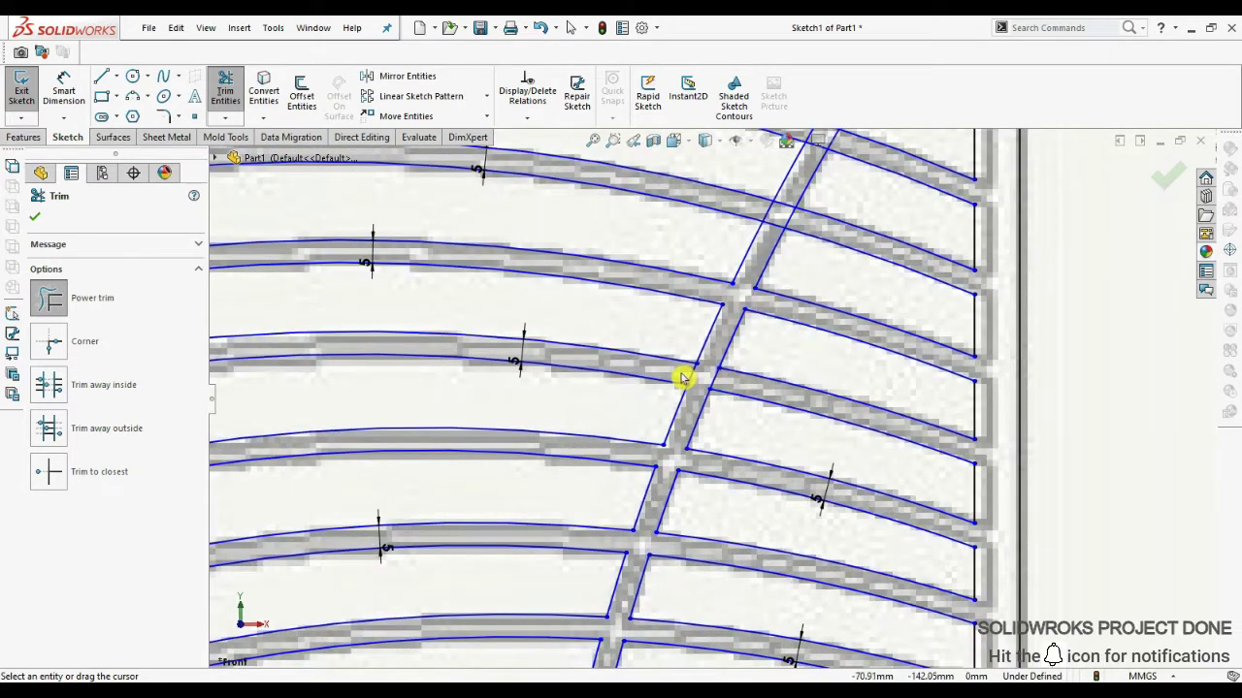
pyautogui.scroll(2, 795, 255)
pyautogui.scroll(-1, 730, 394)
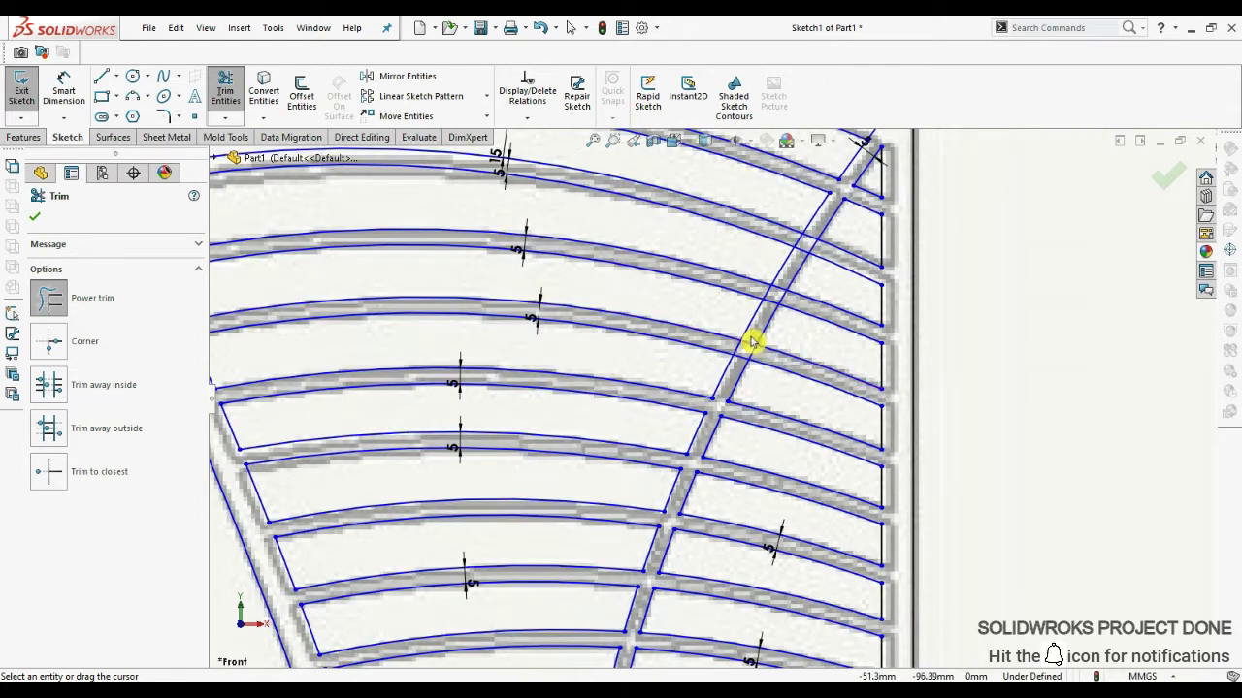
pyautogui.scroll(-1, 744, 350)
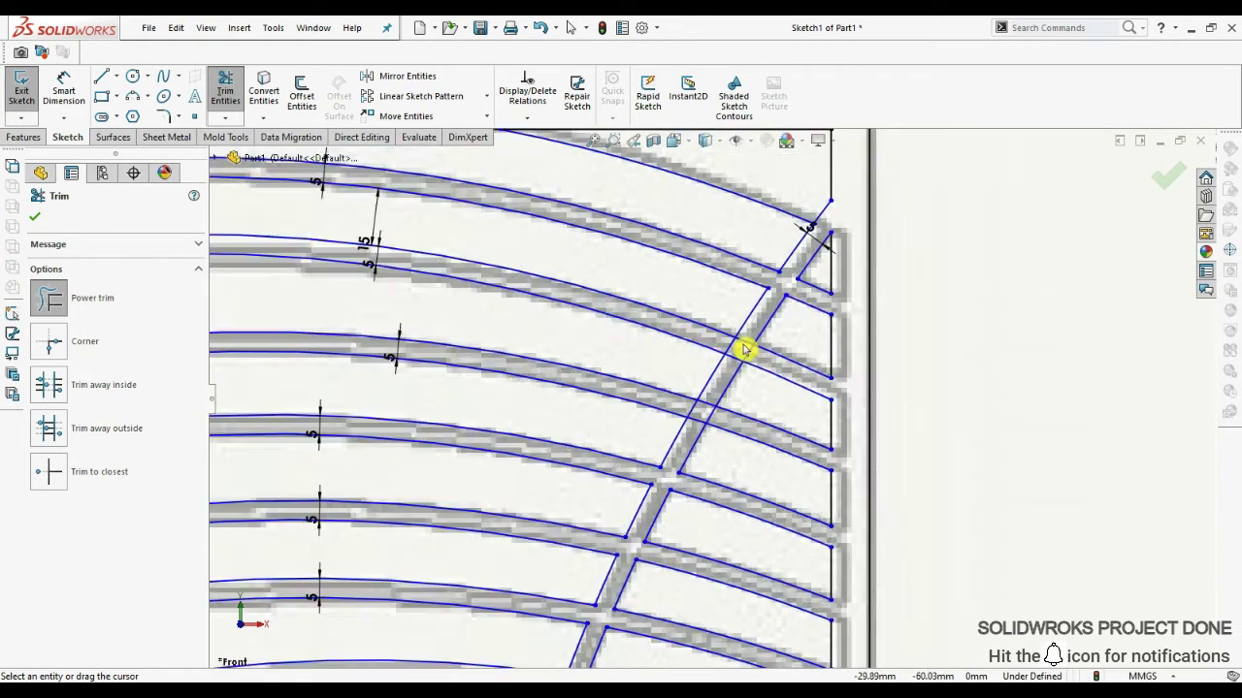
pyautogui.scroll(-1, 672, 460)
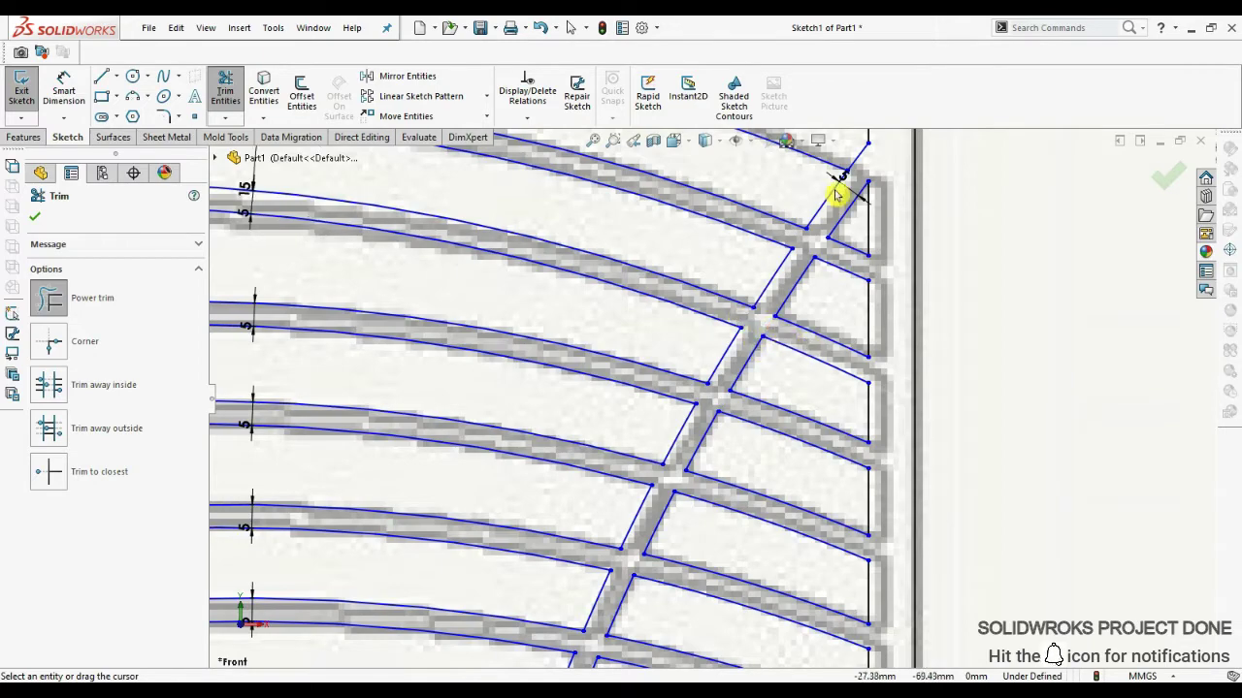
pyautogui.scroll(3, 678, 349)
pyautogui.scroll(-1, 628, 273)
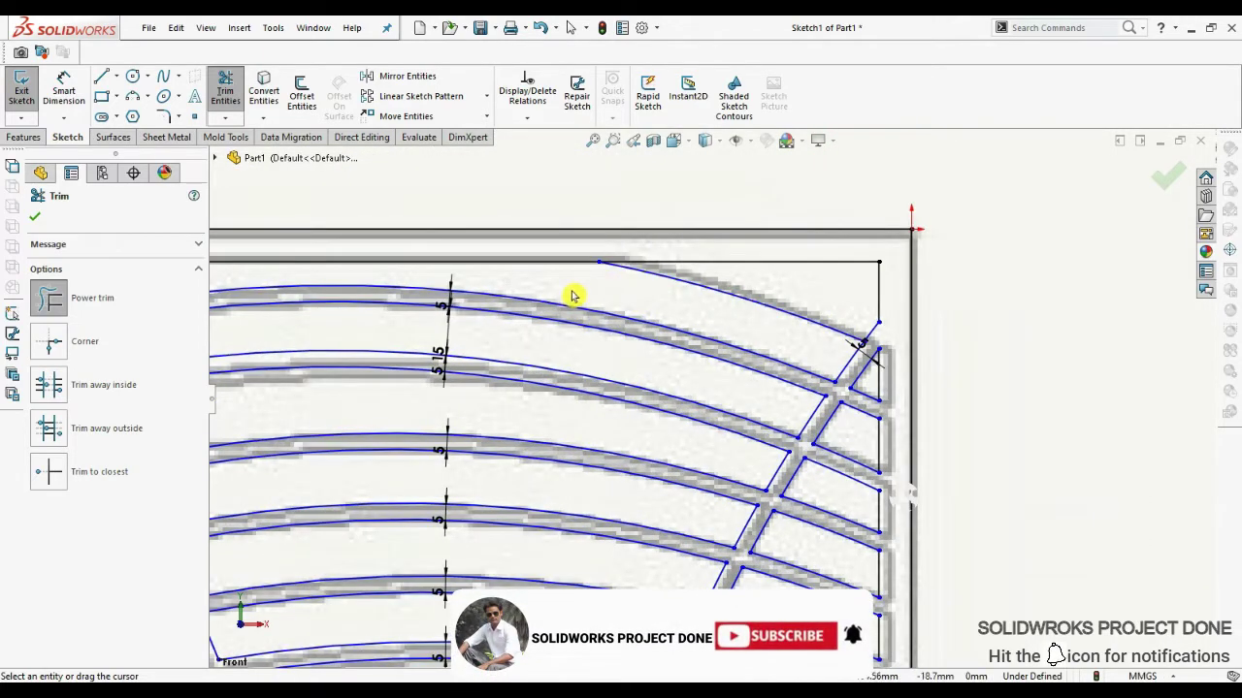
pyautogui.scroll(1, 572, 296)
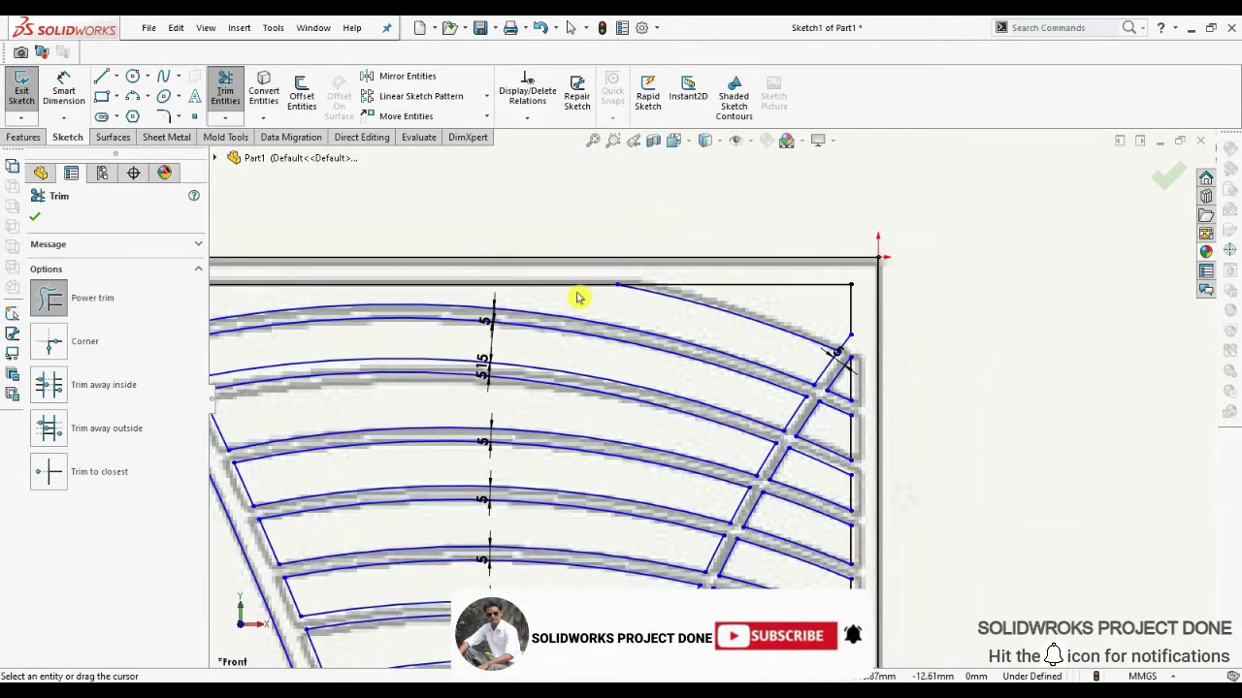
pyautogui.scroll(2, 580, 297)
pyautogui.scroll(-1, 379, 371)
pyautogui.scroll(1, 874, 351)
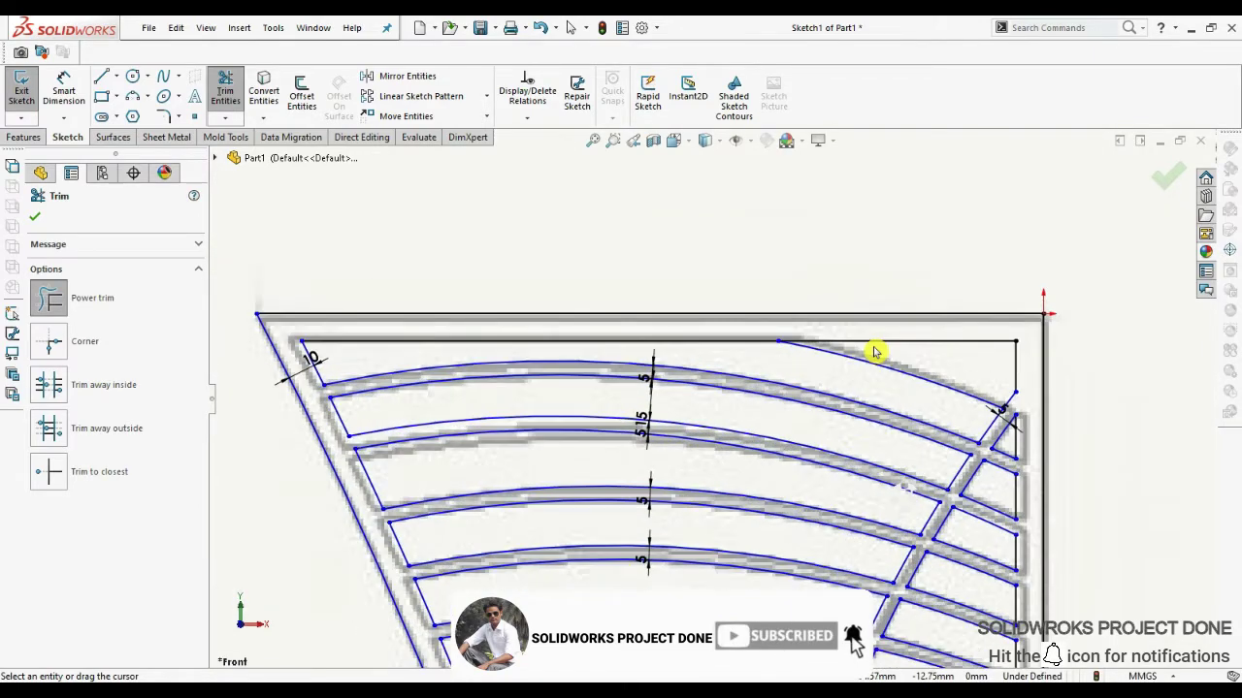
pyautogui.scroll(2, 826, 521)
pyautogui.scroll(2, 743, 576)
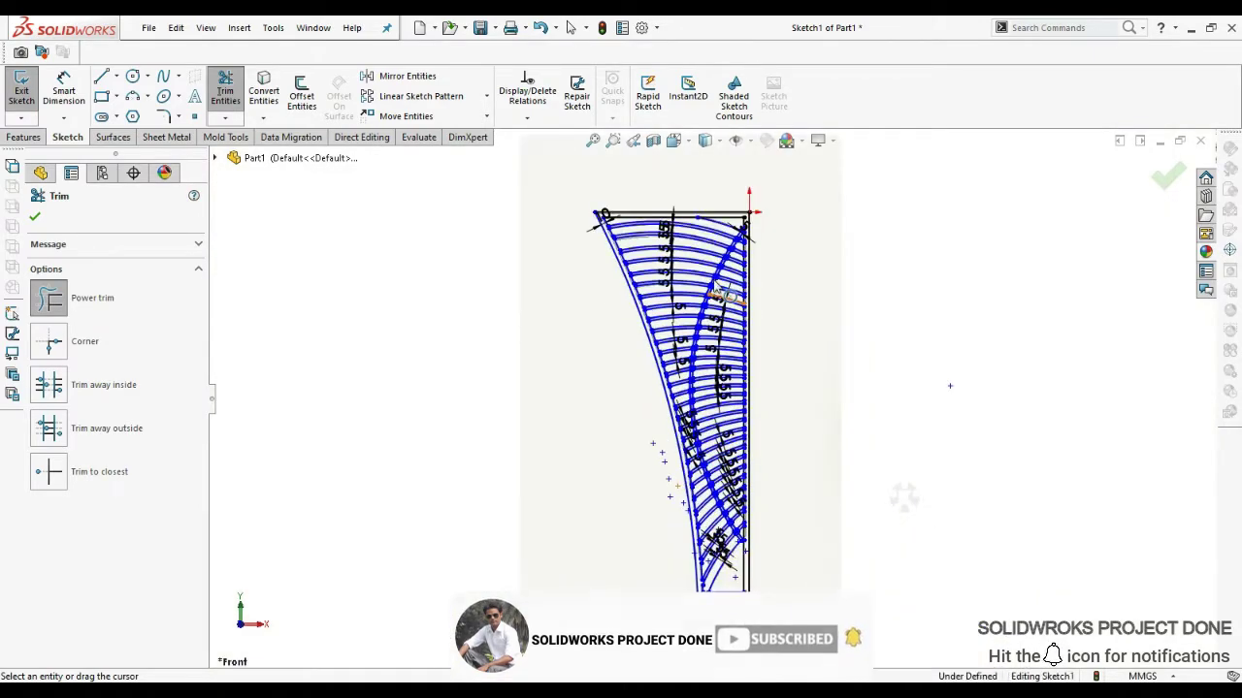
pyautogui.scroll(-2, 728, 291)
pyautogui.scroll(-3, 743, 263)
pyautogui.scroll(-2, 776, 320)
pyautogui.scroll(-2, 799, 359)
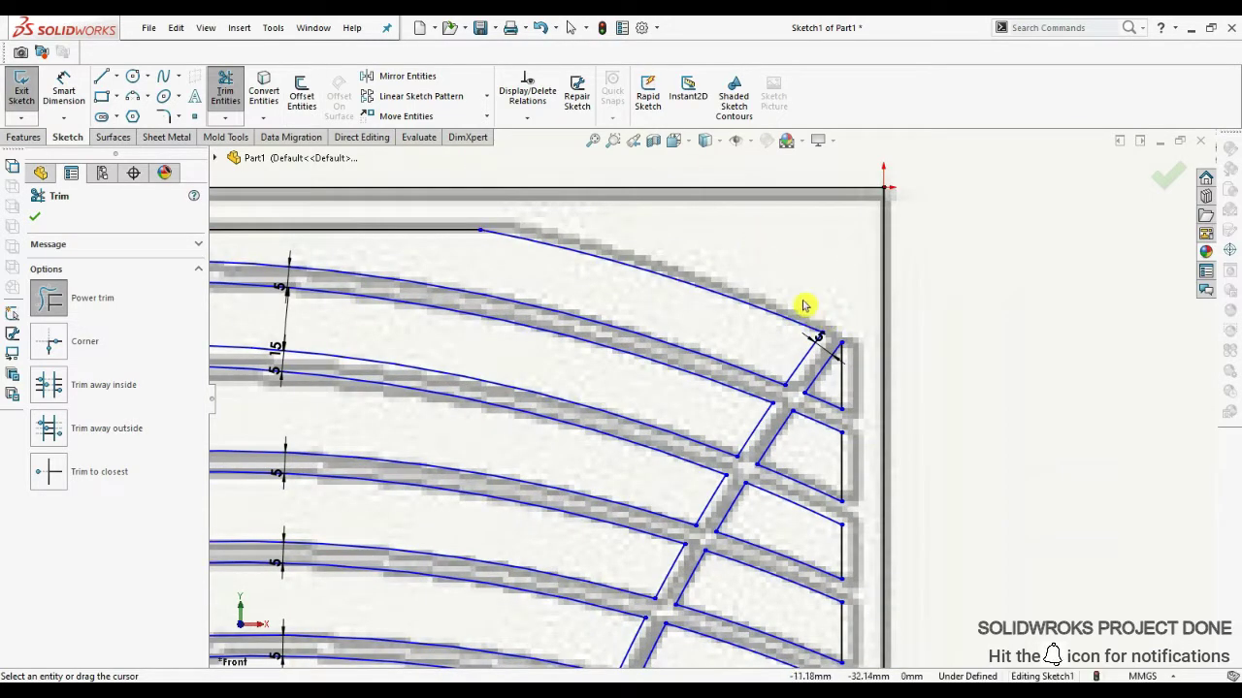
pyautogui.scroll(1, 588, 457)
pyautogui.scroll(3, 635, 579)
pyautogui.scroll(2, 743, 573)
pyautogui.scroll(2, 739, 428)
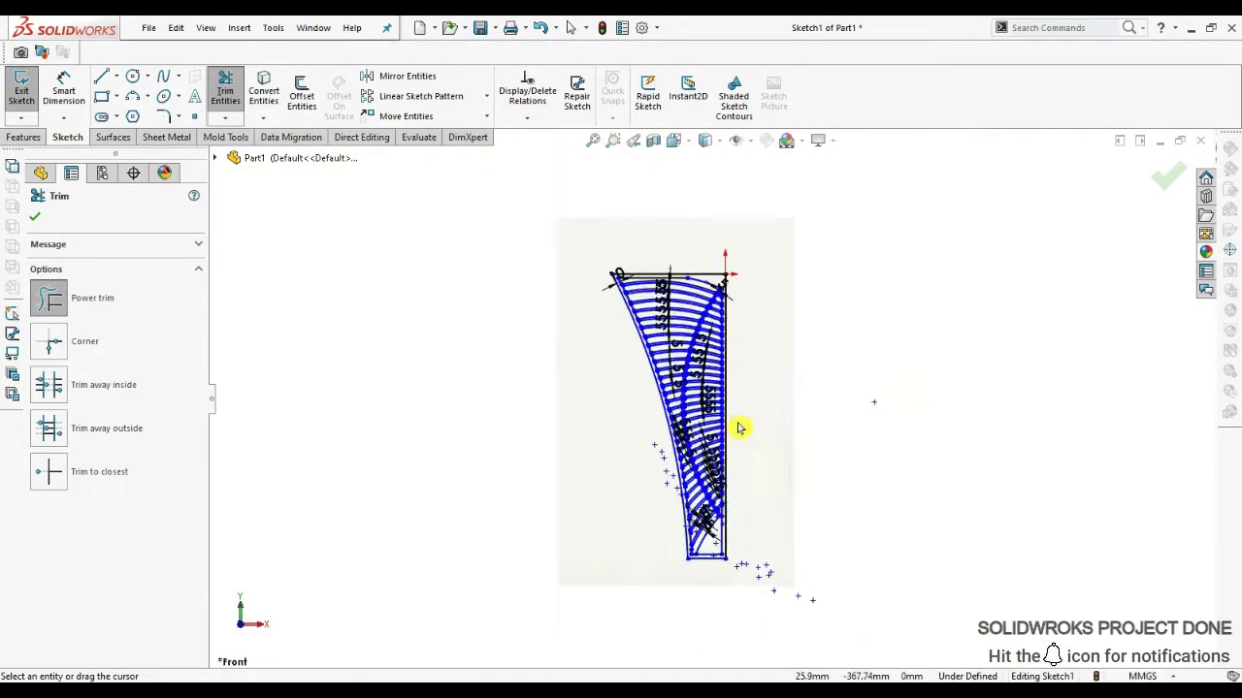
pyautogui.scroll(-1, 739, 427)
# Mirror the whole half-leg sketch about the vertical centreline Line2
pyautogui.click(35, 217)
pyautogui.click(408, 96)
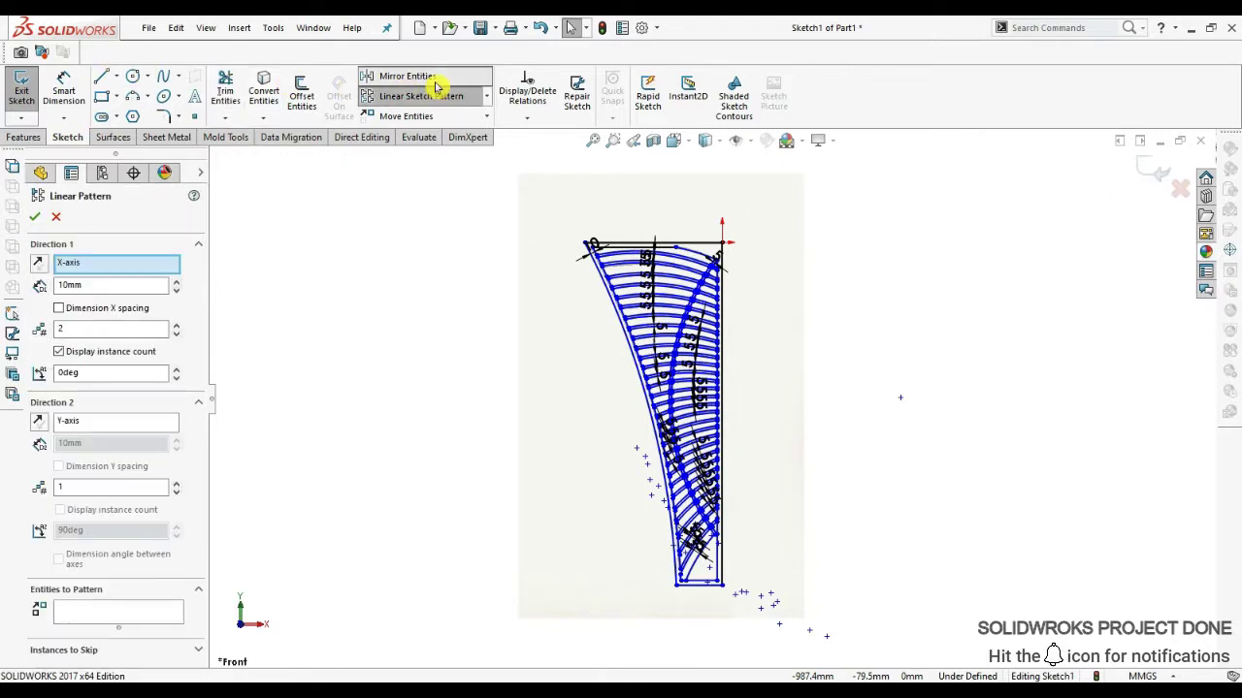
pyautogui.click(408, 76)
pyautogui.moveTo(811, 207); pyautogui.dragTo(475, 616)
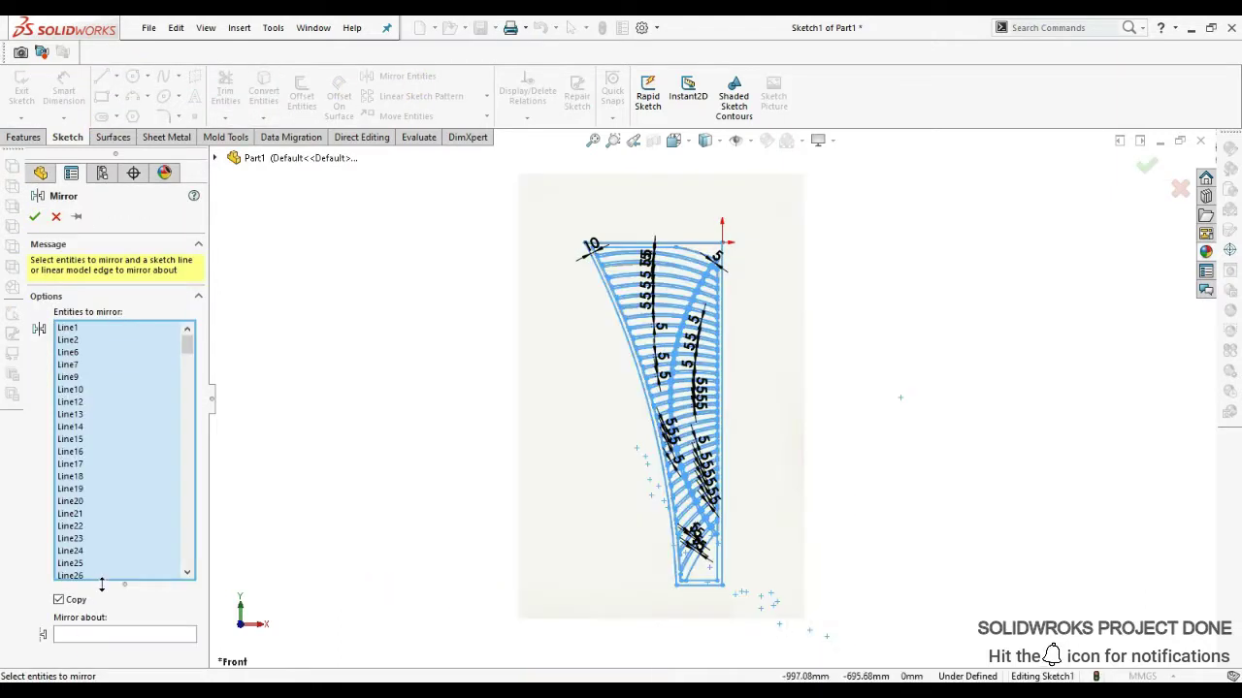
pyautogui.click(66, 637)
pyautogui.click(723, 462)
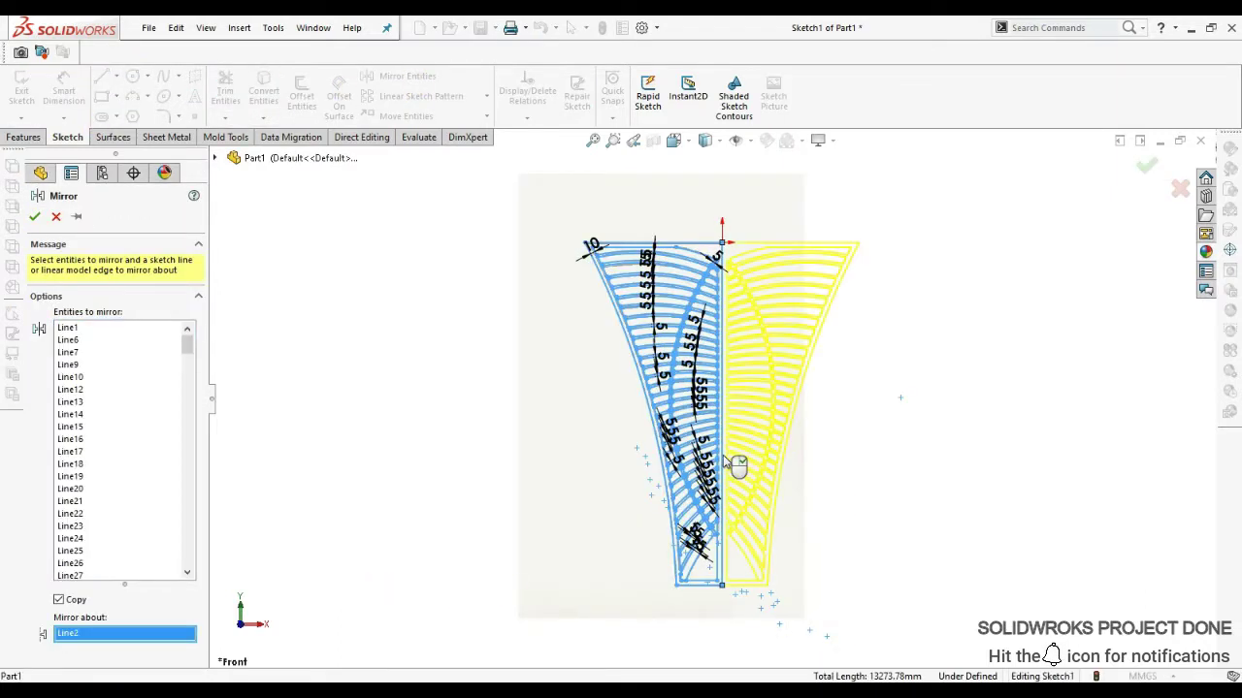
pyautogui.scroll(-1, 723, 456)
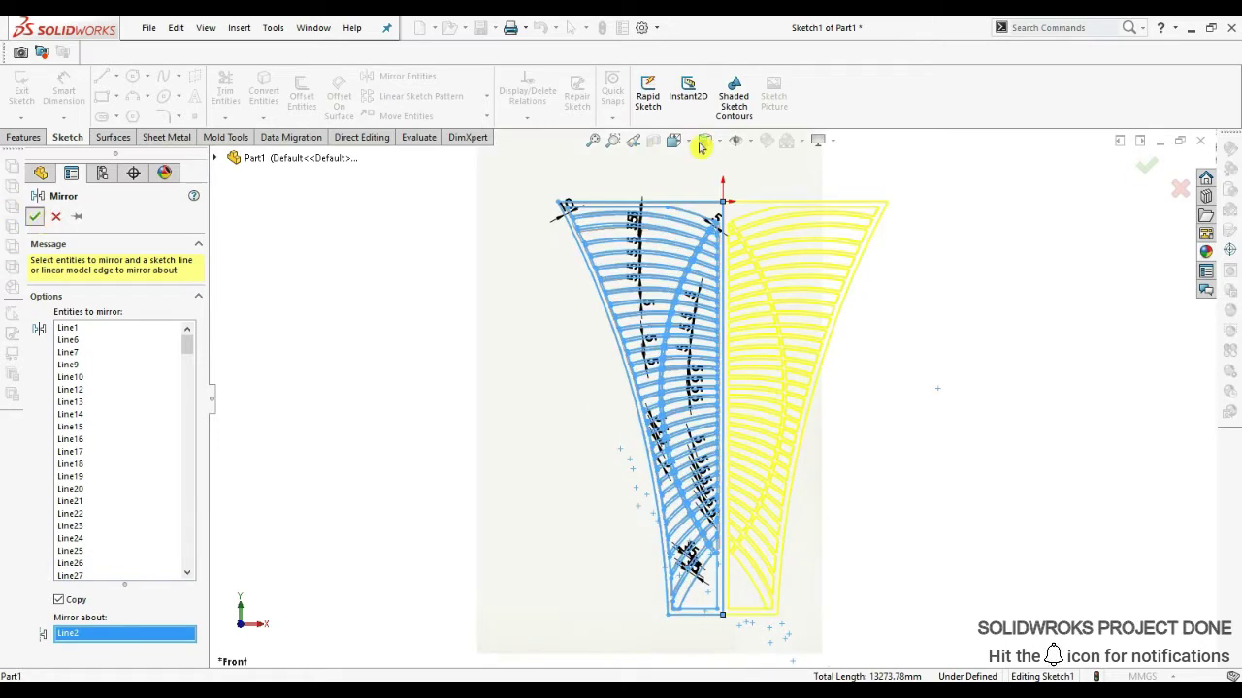
pyautogui.press('Return')
# Check the vertical centreline's line properties, then dismiss them
pyautogui.scroll(-2, 743, 276)
pyautogui.scroll(-3, 713, 257)
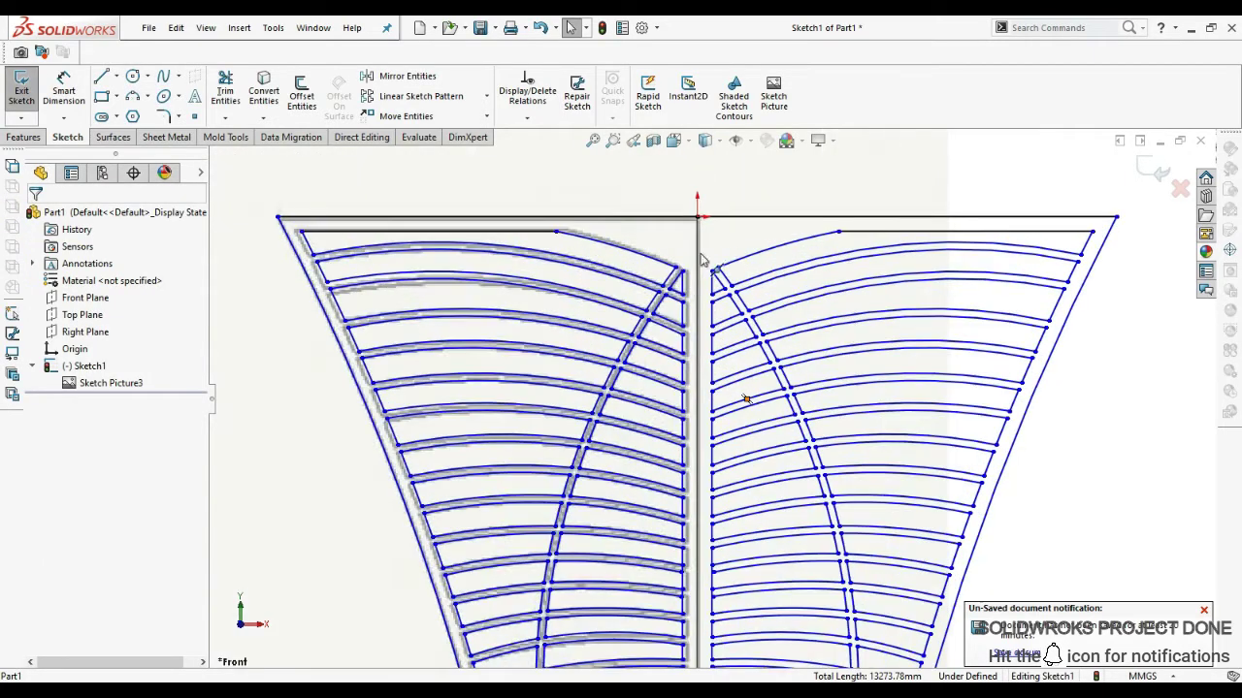
pyautogui.scroll(-3, 717, 248)
pyautogui.click(695, 269)
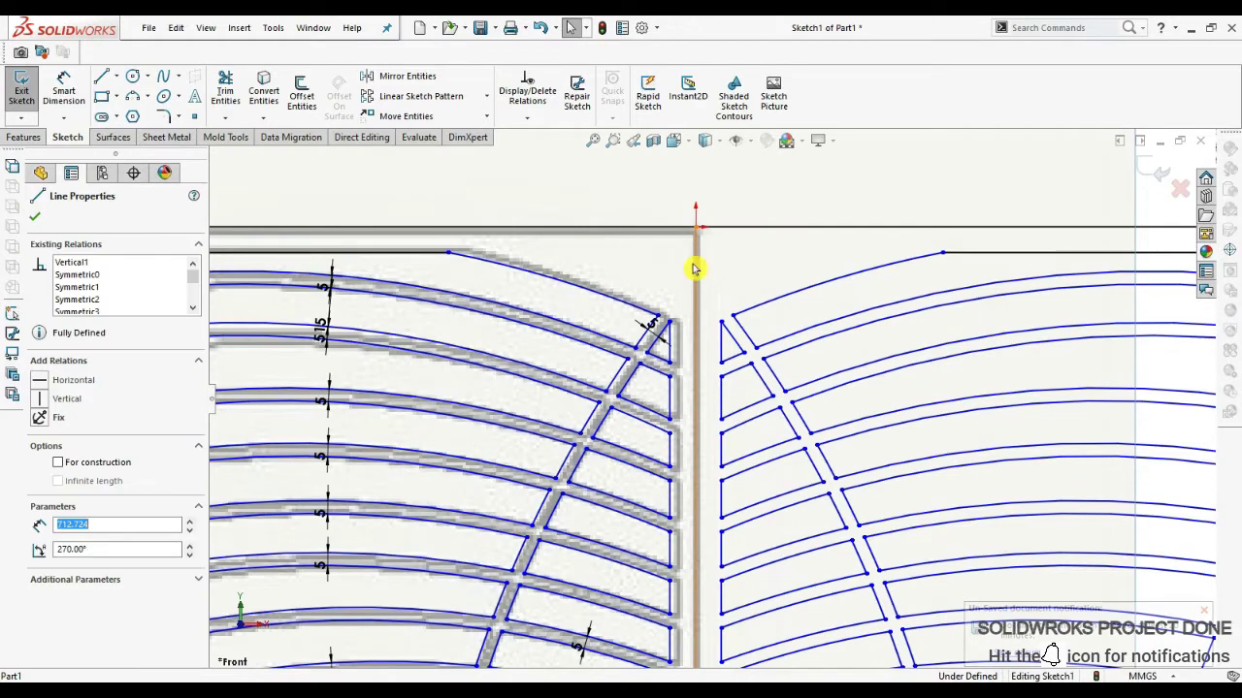
pyautogui.press('Escape')
pyautogui.press('f')
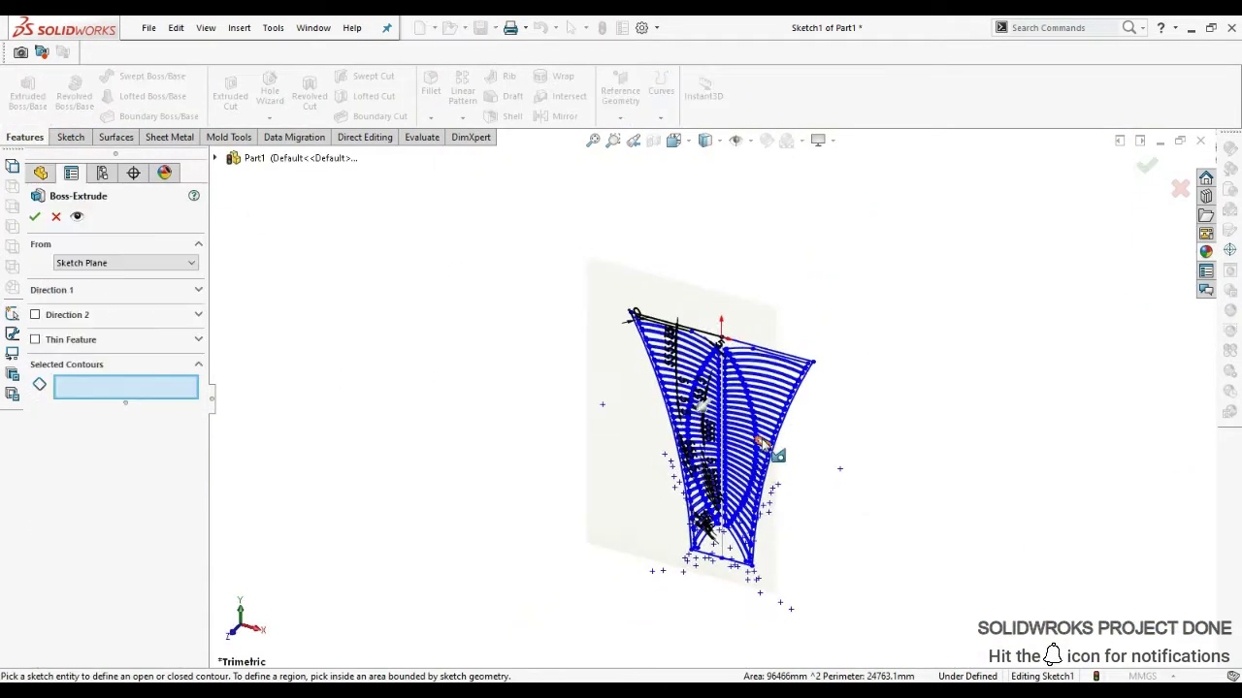
# Extrude the leg sketch region 4 mm blind into Boss-Extrude1 and view it from the front
pyautogui.click(745, 582)
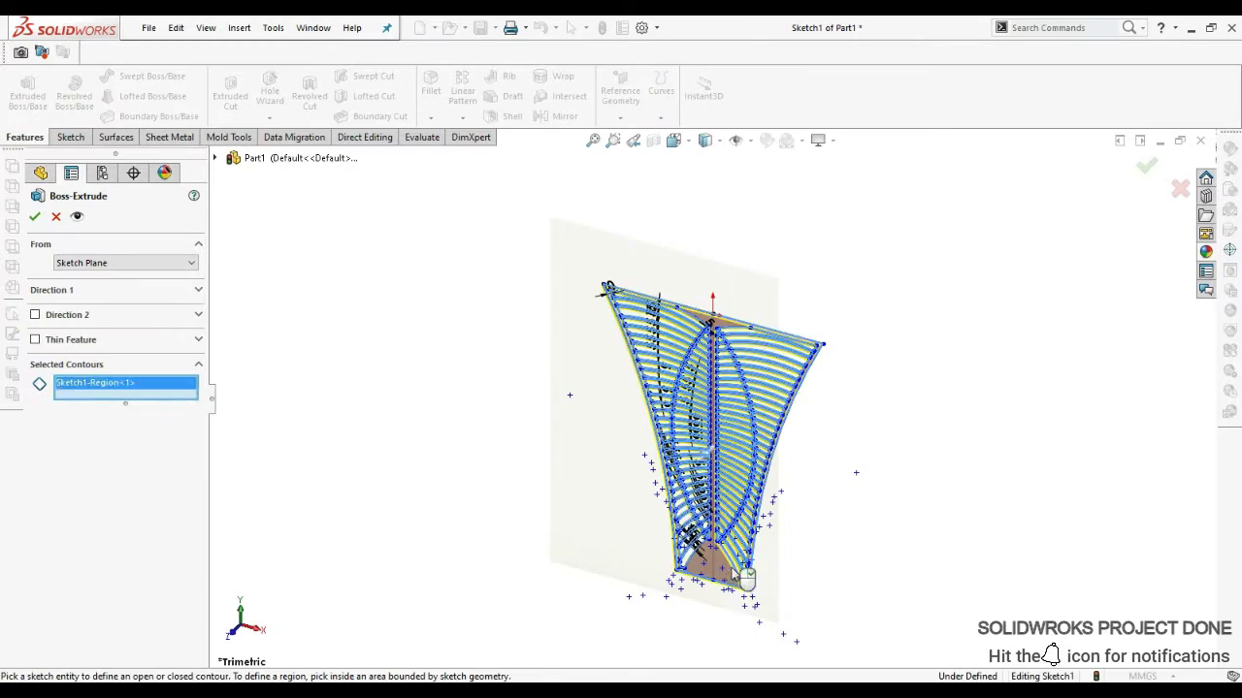
pyautogui.click(198, 291)
pyautogui.write('4')
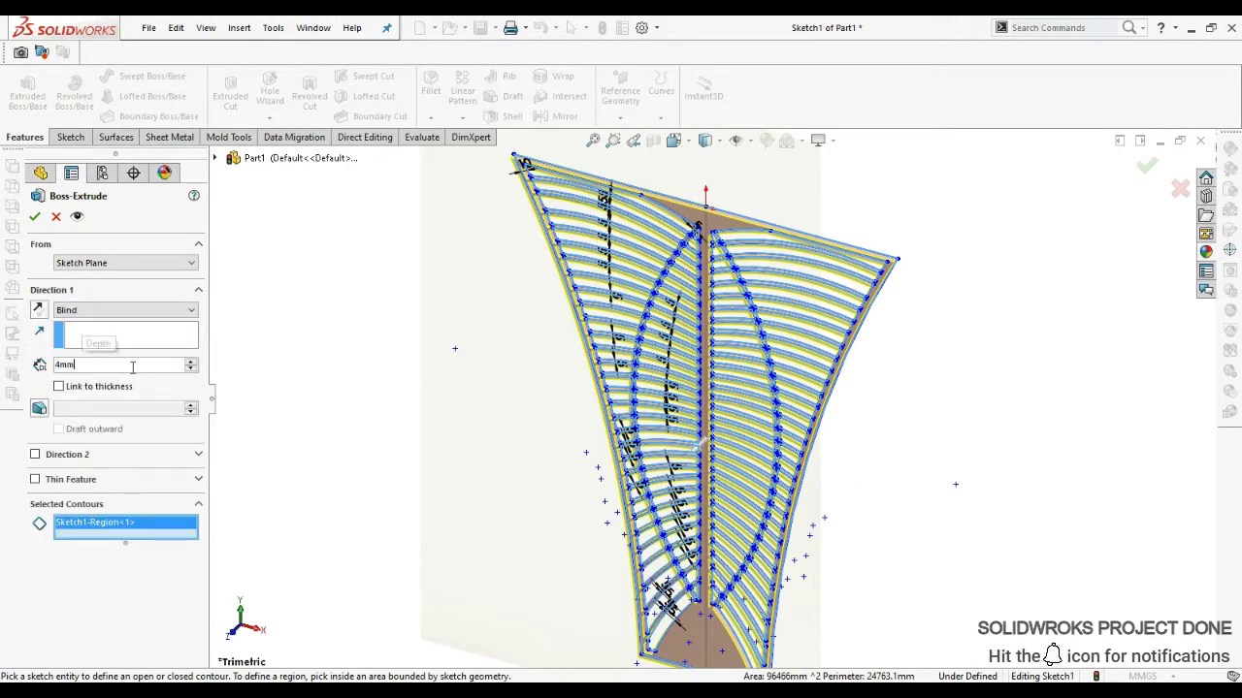
pyautogui.press('Return')
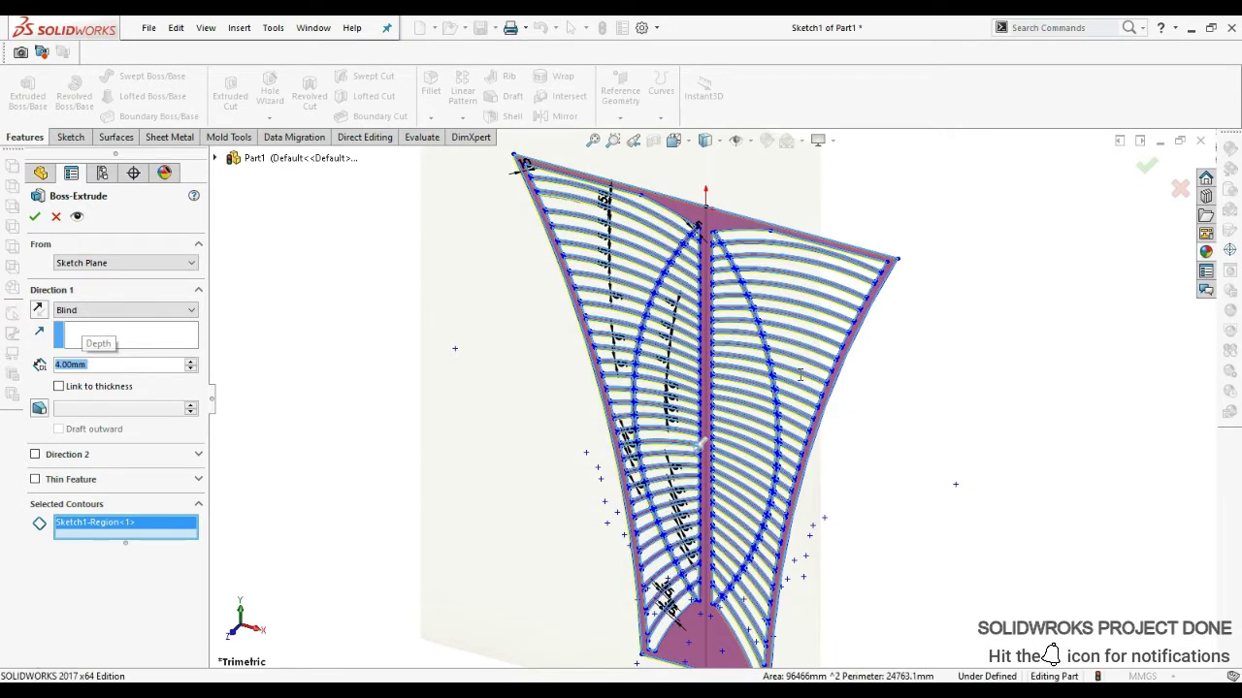
pyautogui.press('Return')
pyautogui.press('space')
pyautogui.click(476, 359)
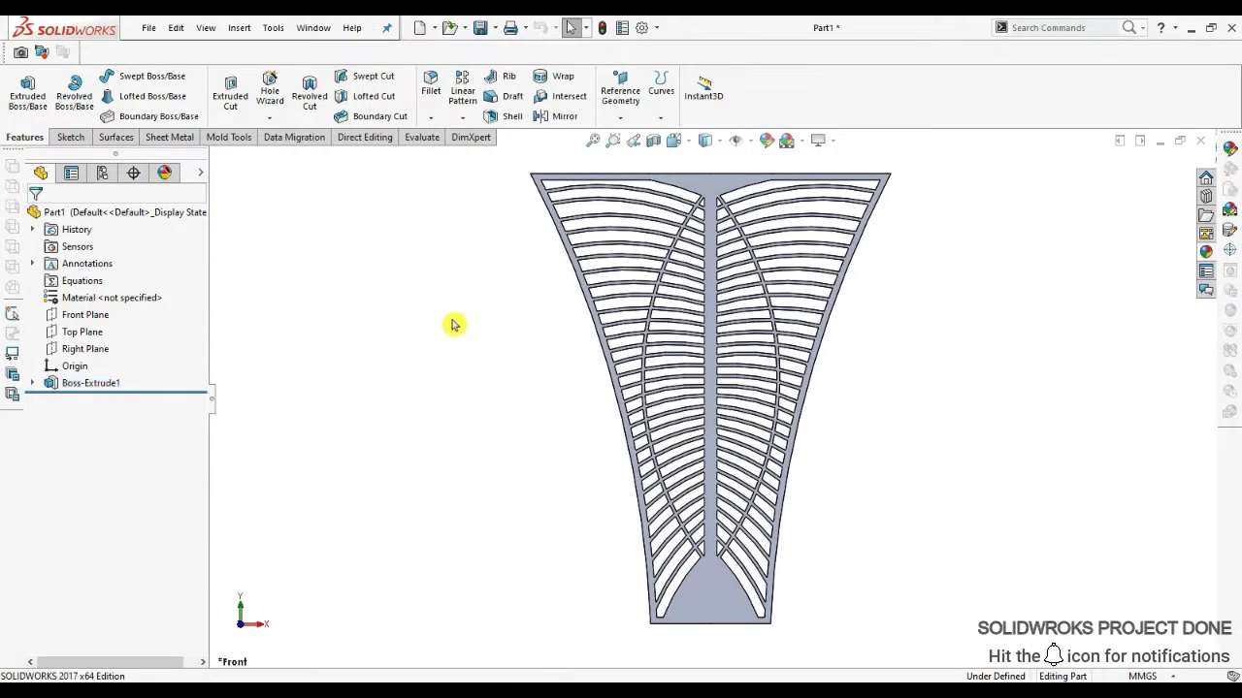
# Convert the leg to 1.50 mm sheet metal with its front face as the fixed face
pyautogui.click(156, 141)
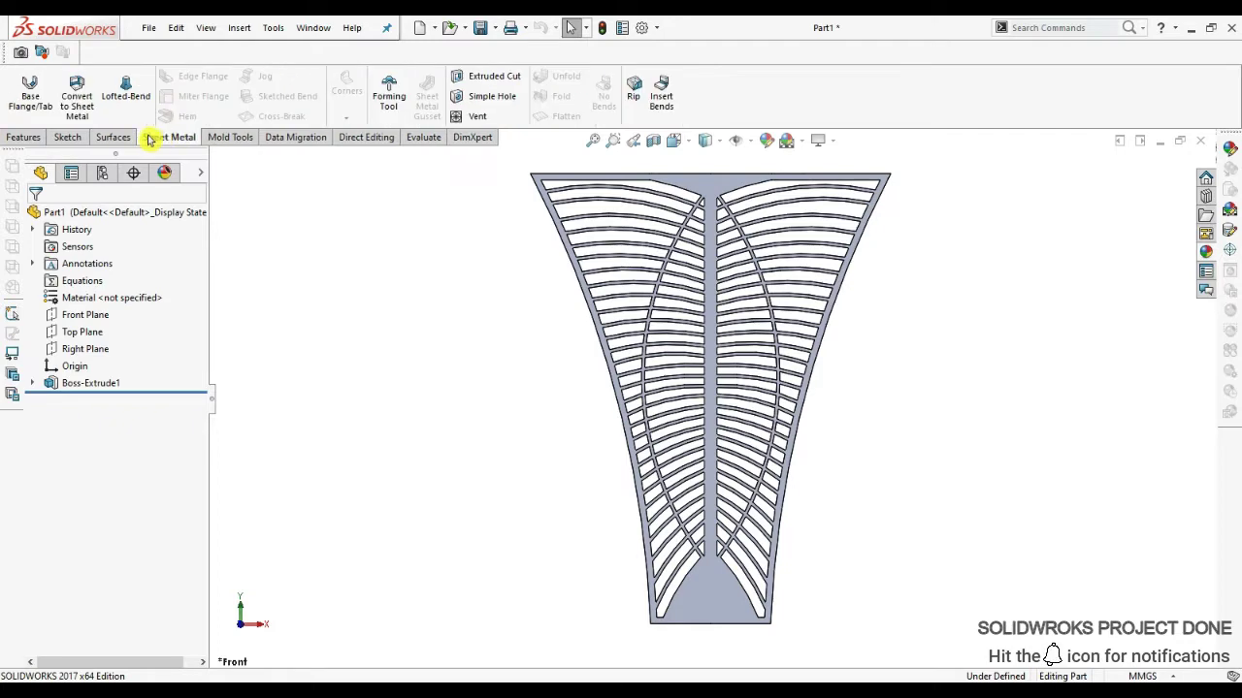
pyautogui.click(76, 97)
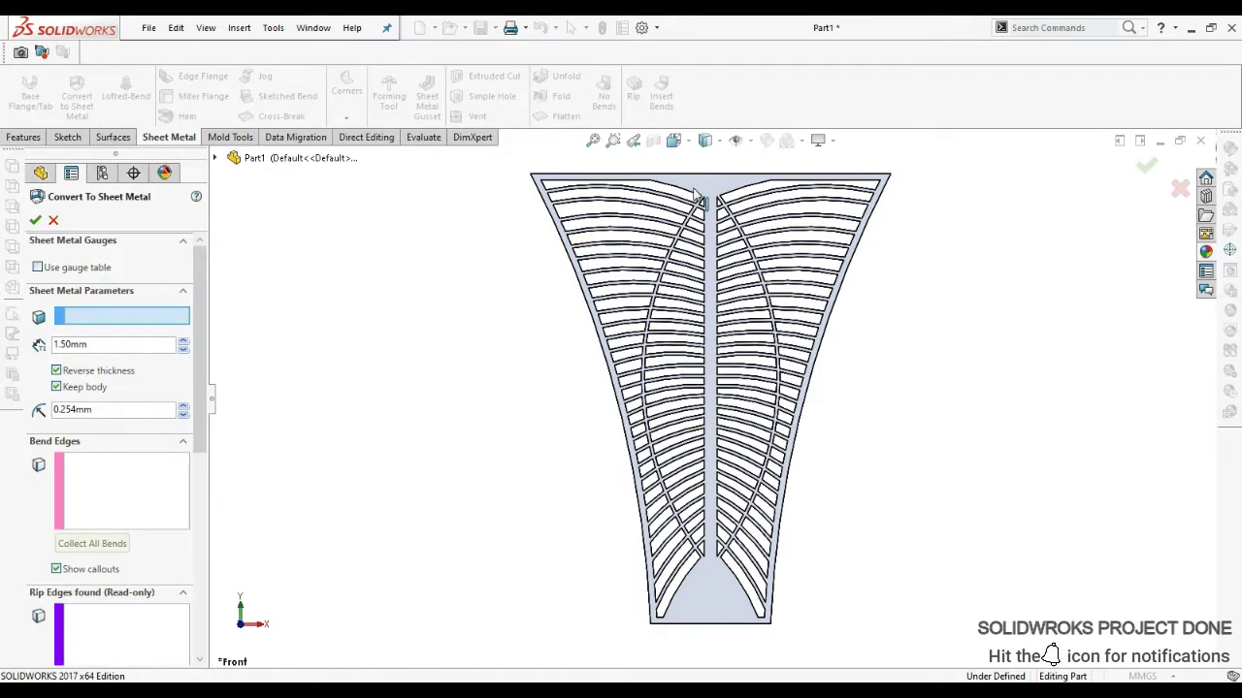
pyautogui.click(708, 187)
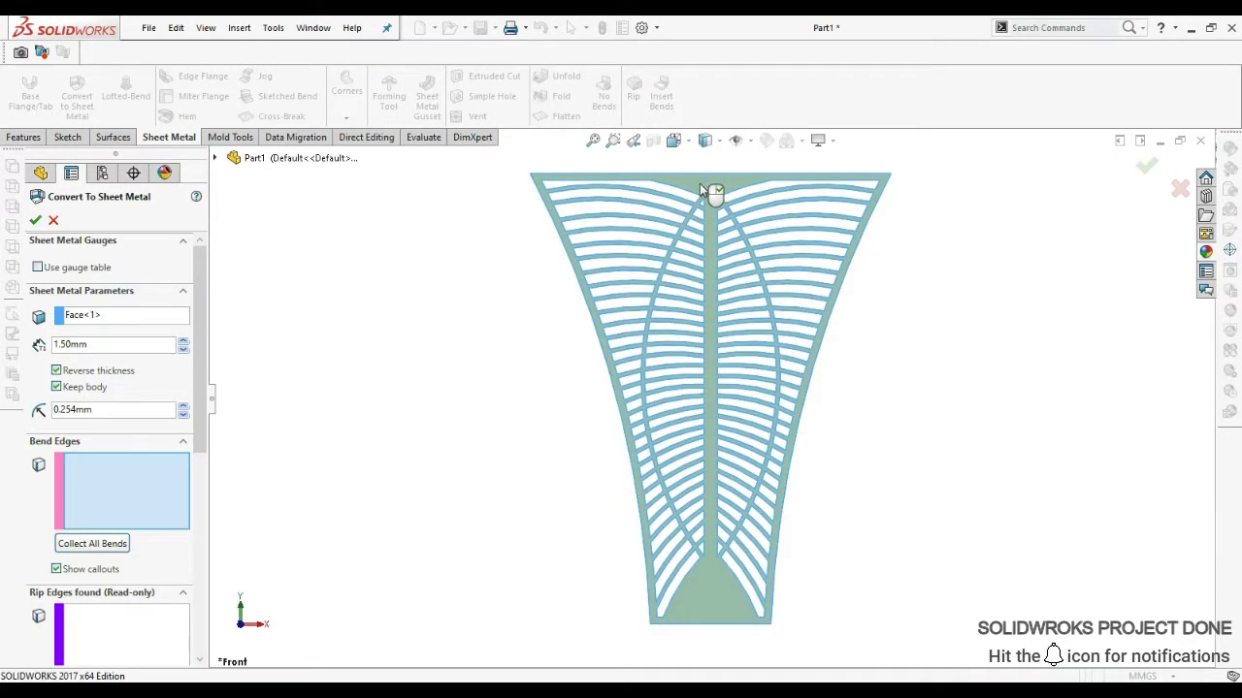
pyautogui.click(36, 221)
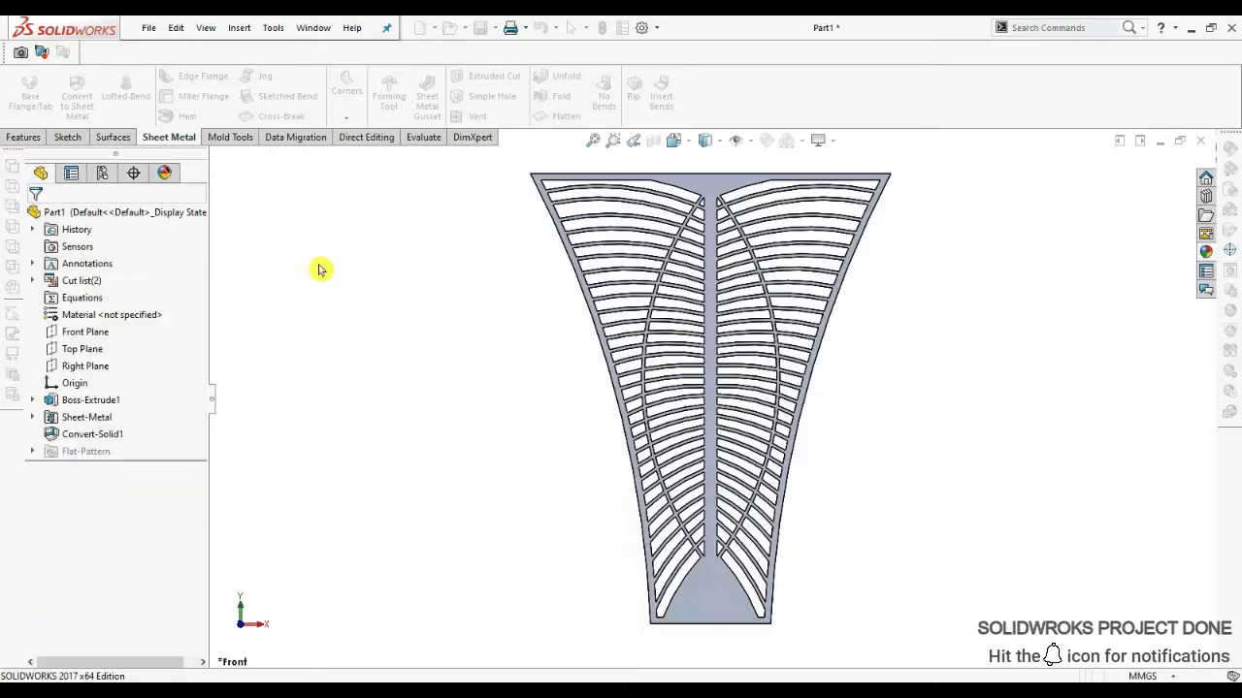
pyautogui.scroll(1, 713, 235)
pyautogui.scroll(-2, 713, 235)
# Sketch a vertical line on the leg face from the top midpoint to the bottom midpoint
pyautogui.click(713, 235)
pyautogui.click(779, 194)
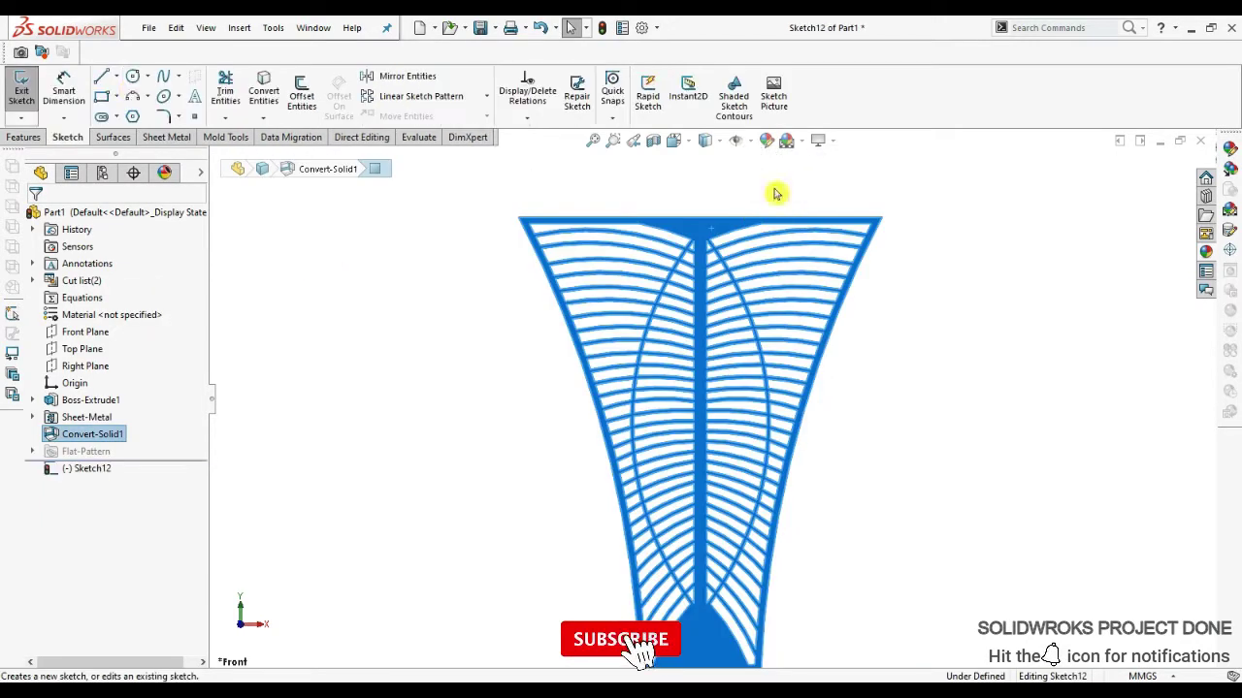
pyautogui.click(115, 76)
pyautogui.click(129, 94)
pyautogui.click(699, 219)
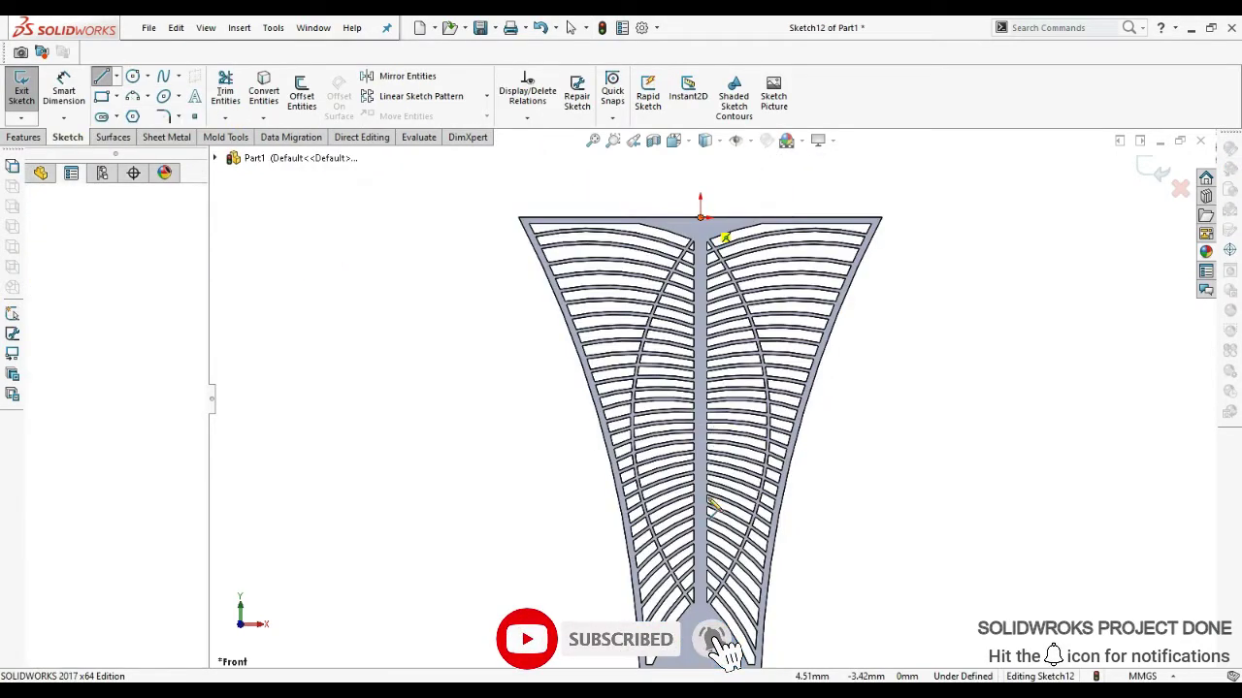
pyautogui.scroll(2, 705, 436)
pyautogui.click(705, 587)
pyautogui.press('Escape')
pyautogui.scroll(1, 709, 521)
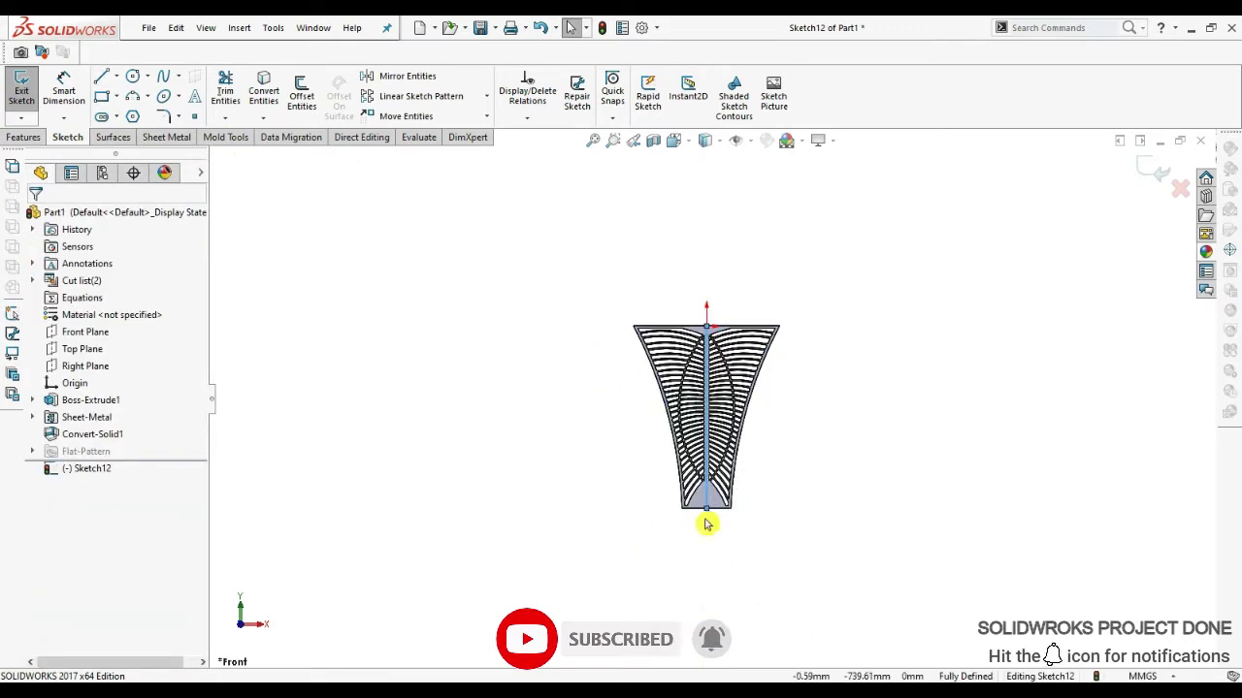
pyautogui.moveTo(754, 411)
pyautogui.mouseDown(button='middle')
pyautogui.moveTo(721, 485)
pyautogui.moveTo(715, 640)
pyautogui.moveTo(532, 254)
pyautogui.mouseUp(button='middle')
# Fold the leg 90° along that line with a sketched bend, keeping the left half fixed
pyautogui.click(160, 139)
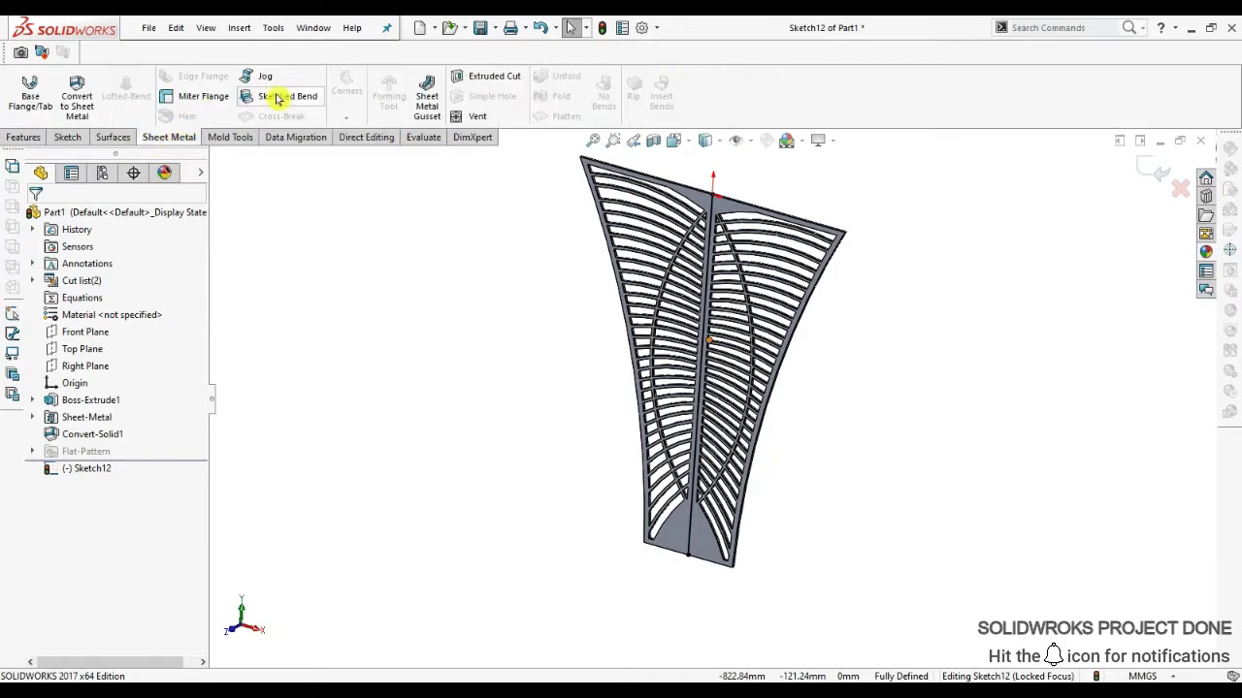
pyautogui.click(281, 96)
pyautogui.scroll(-2, 692, 216)
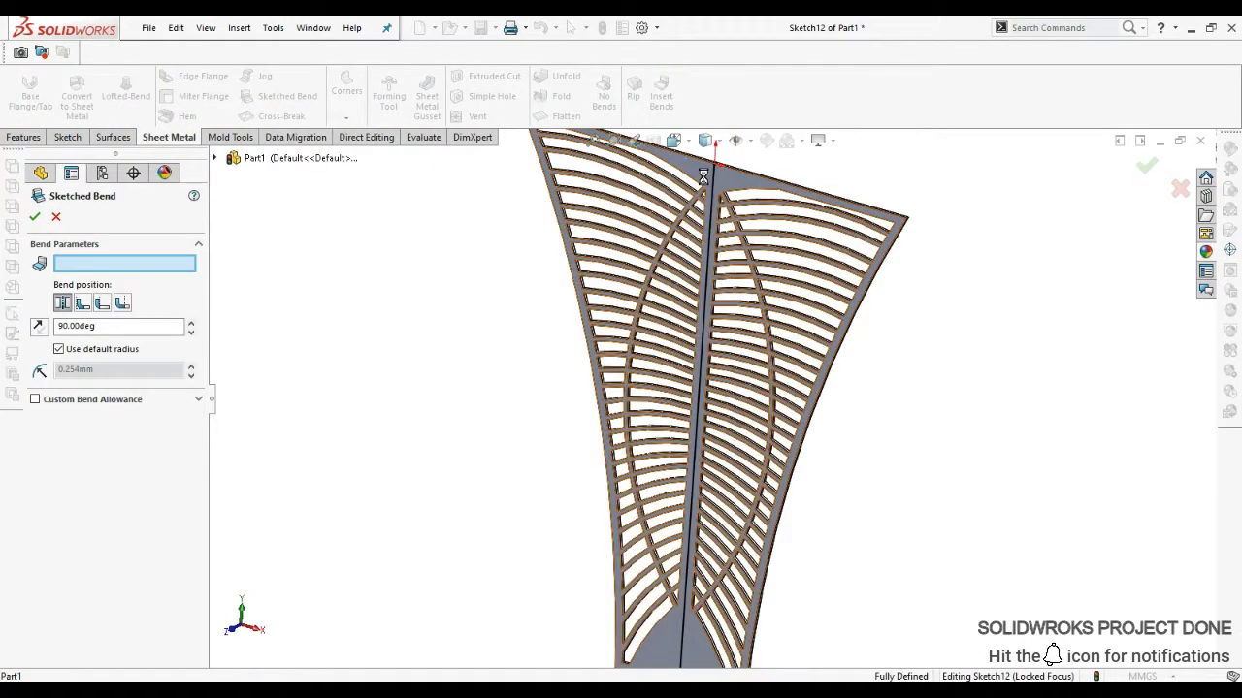
pyautogui.click(702, 178)
pyautogui.scroll(-2, 713, 214)
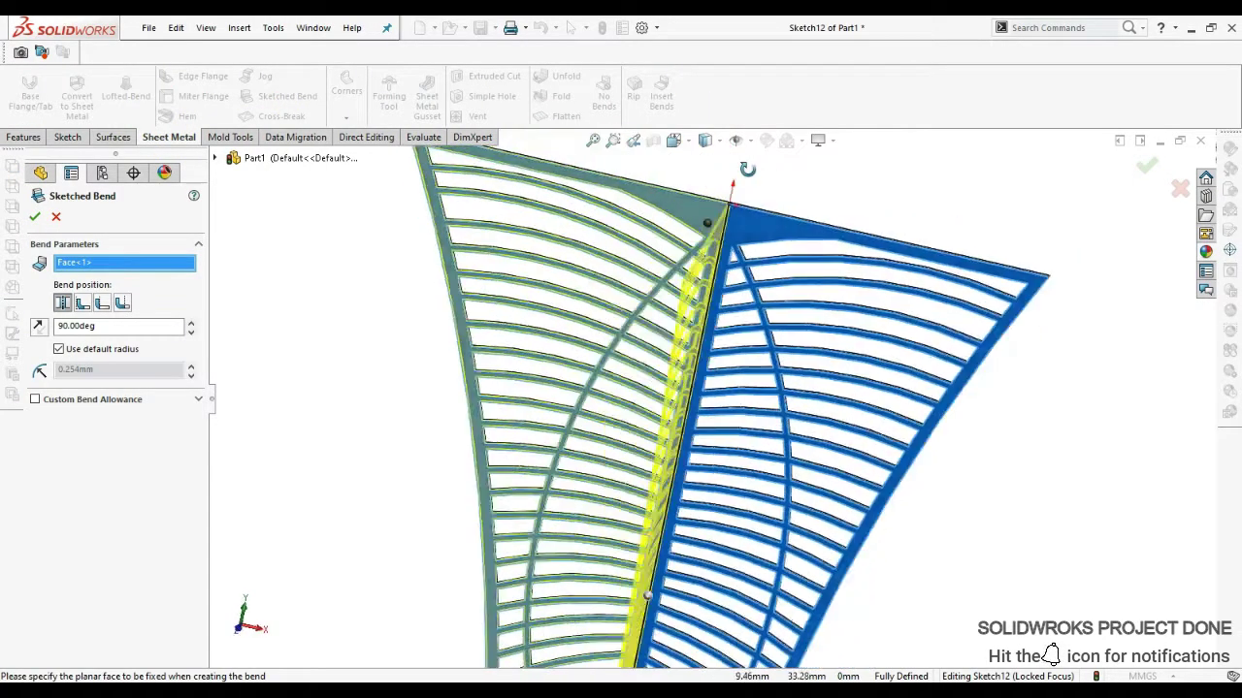
pyautogui.scroll(-3, 721, 260)
pyautogui.scroll(-2, 721, 260)
pyautogui.scroll(-2, 713, 280)
pyautogui.scroll(-2, 690, 283)
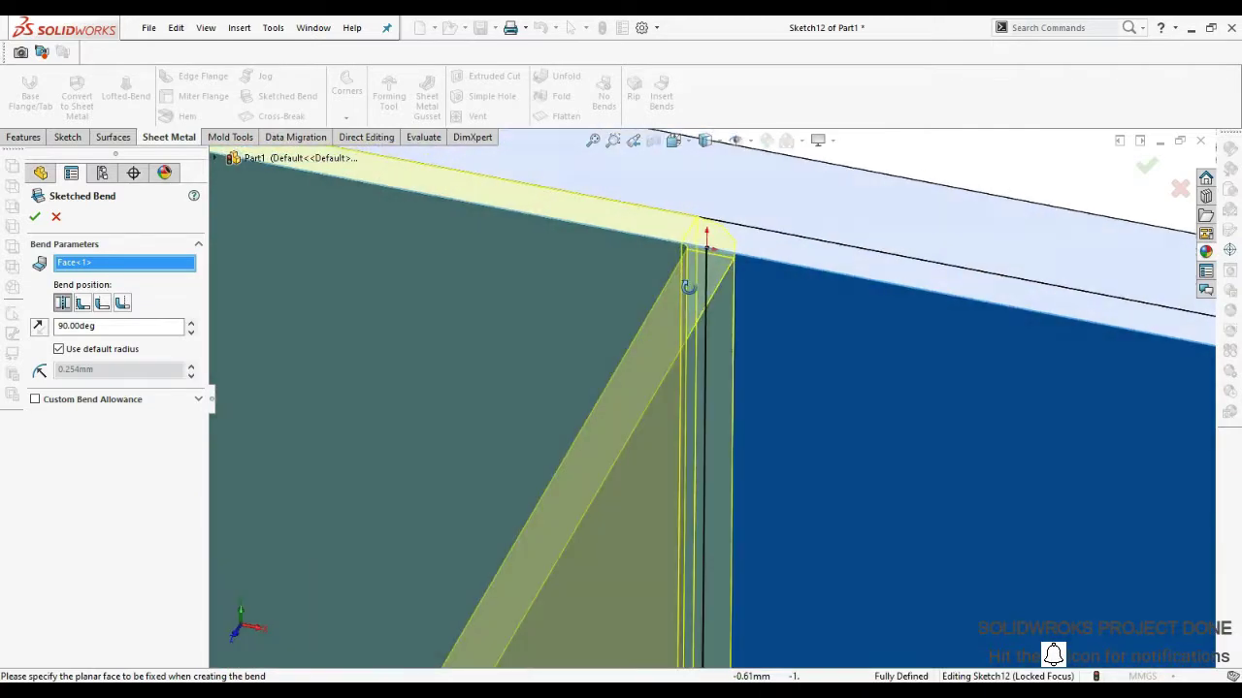
pyautogui.scroll(2, 677, 451)
pyautogui.scroll(5, 294, 347)
pyautogui.scroll(3, 601, 524)
pyautogui.scroll(2, 521, 527)
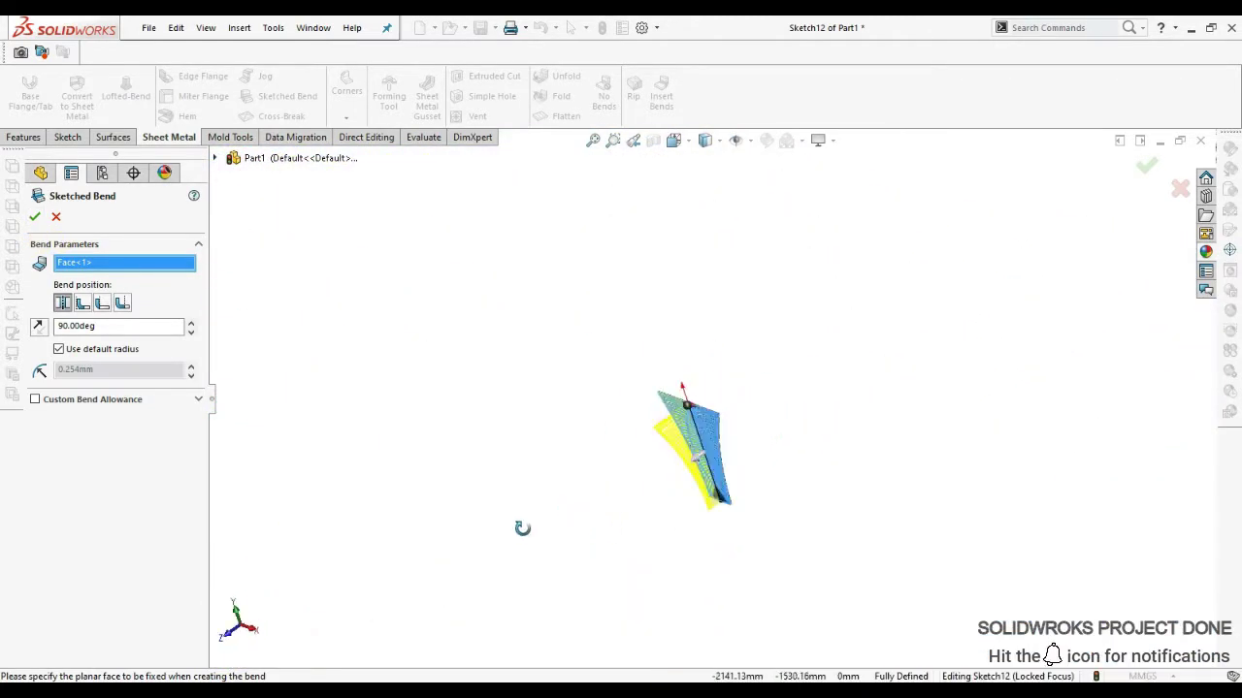
pyautogui.moveTo(521, 527); pyautogui.dragTo(771, 368, button='middle')
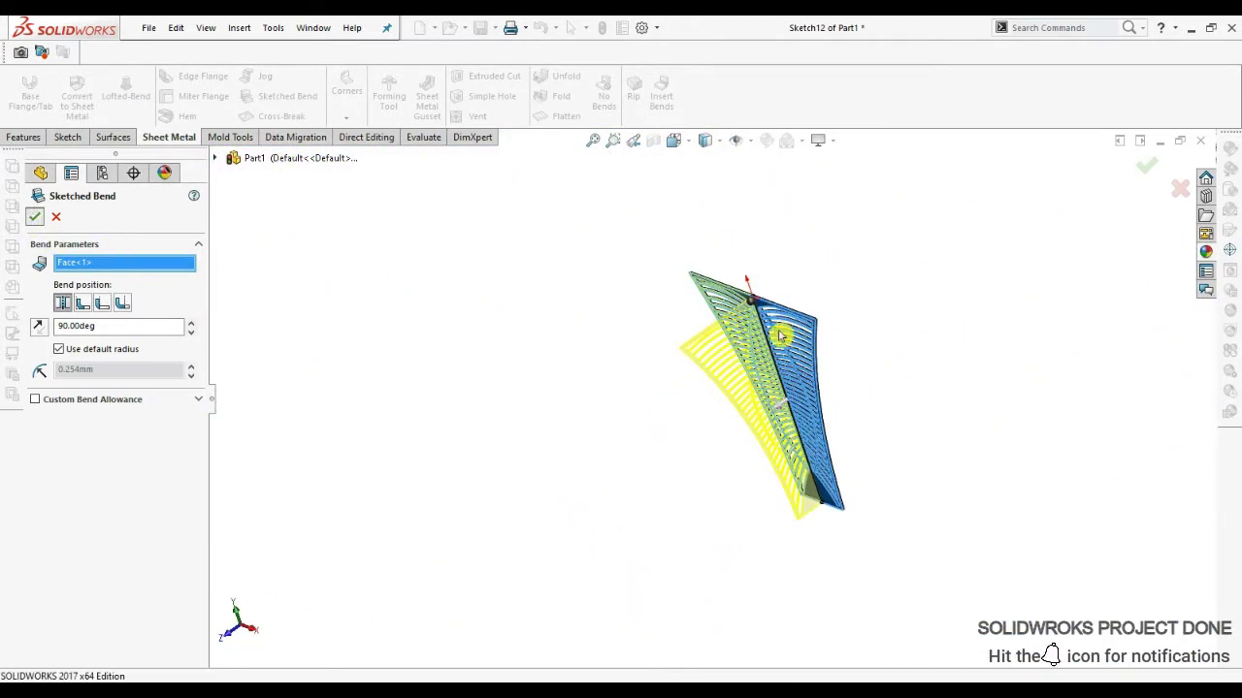
pyautogui.press('Return')
pyautogui.scroll(-3, 803, 291)
pyautogui.scroll(-2, 732, 280)
pyautogui.click(732, 281)
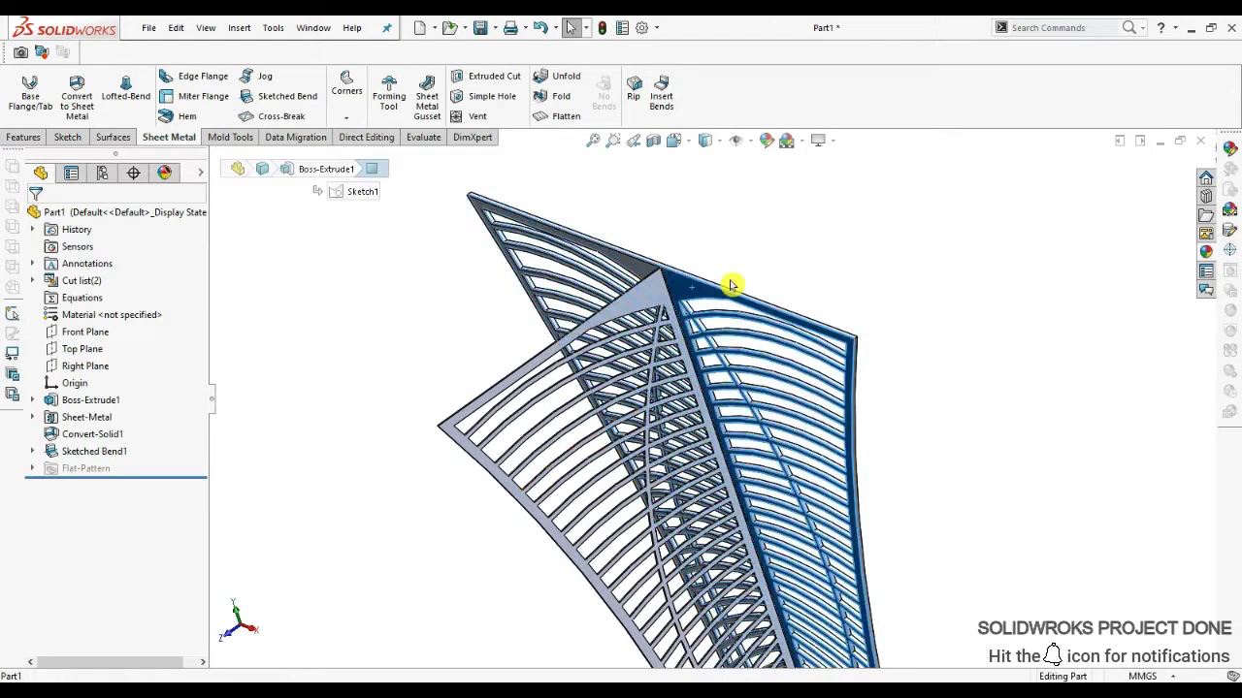
# Rotate the bent leg to a side view and start Sketch13 on its flat sheet face
pyautogui.click(782, 248)
pyautogui.scroll(3, 757, 329)
pyautogui.scroll(2, 748, 359)
pyautogui.moveTo(748, 352)
pyautogui.mouseDown(button='middle')
pyautogui.moveTo(679, 417)
pyautogui.moveTo(967, 443)
pyautogui.moveTo(554, 421)
pyautogui.moveTo(463, 533)
pyautogui.moveTo(731, 532)
pyautogui.moveTo(1128, 582)
pyautogui.moveTo(674, 562)
pyautogui.moveTo(653, 447)
pyautogui.mouseUp(button='middle')
pyautogui.scroll(-3, 659, 439)
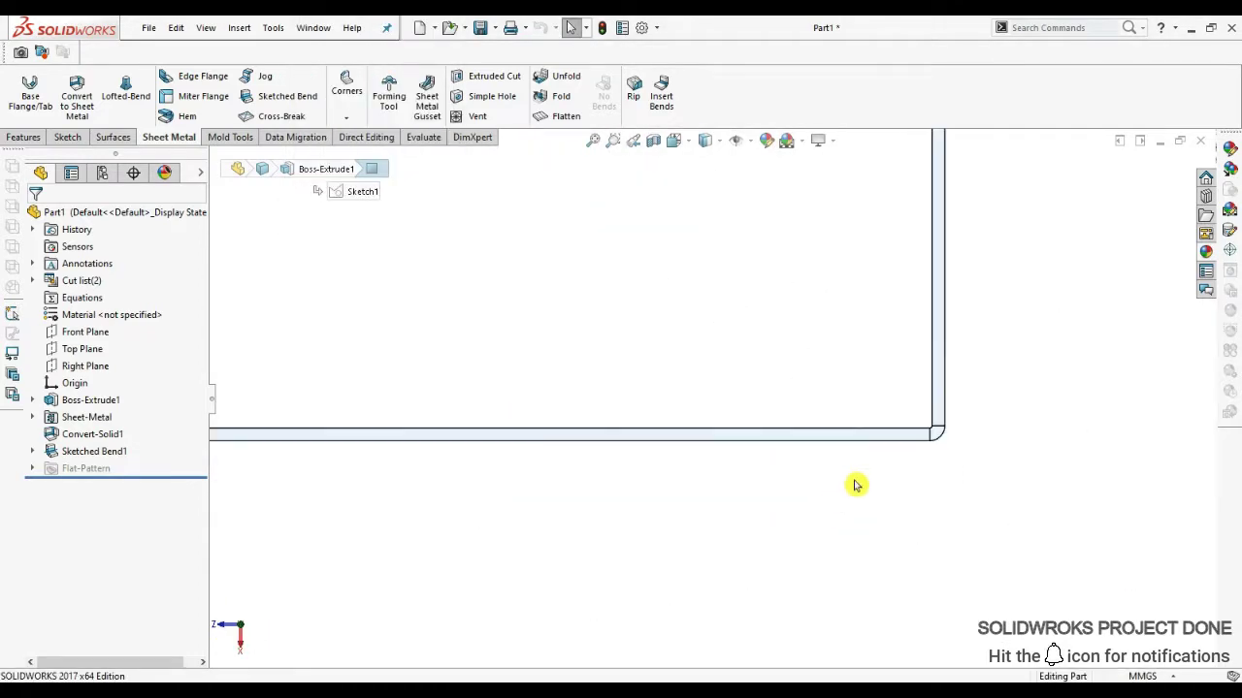
pyautogui.click(946, 384)
pyautogui.click(1009, 319)
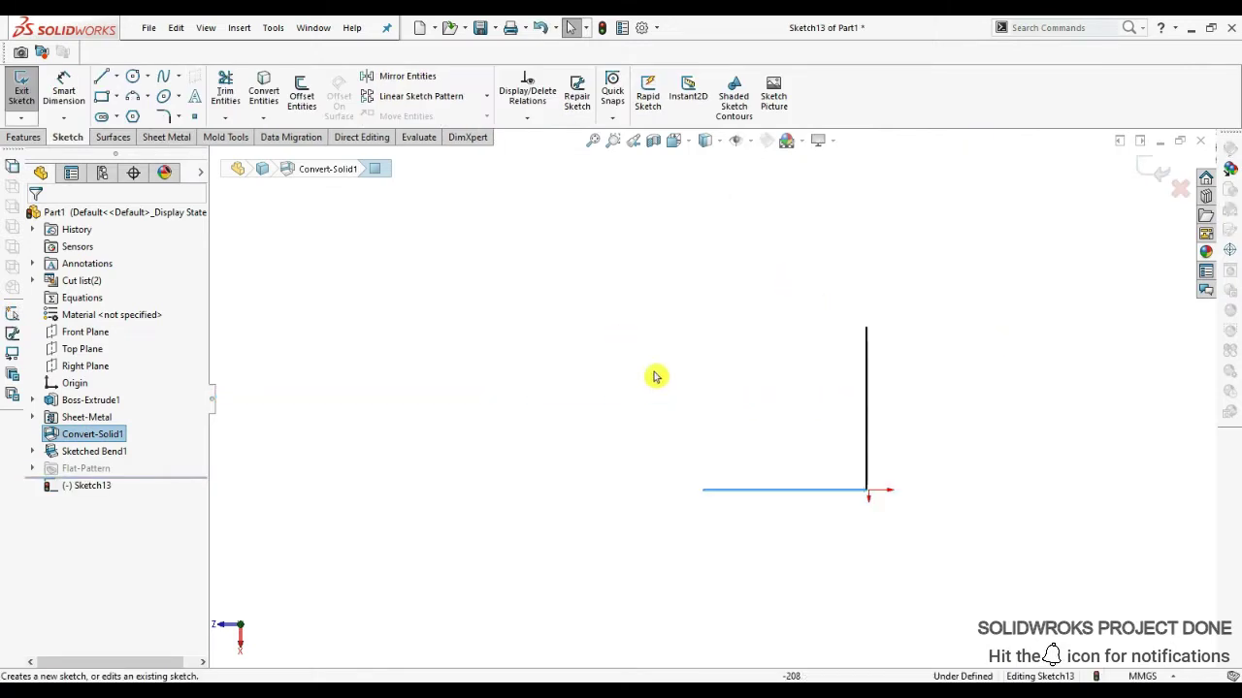
# Draw a connected line chain from the sheet corner: left, up, and across the top
pyautogui.click(688, 411)
pyautogui.click(112, 77)
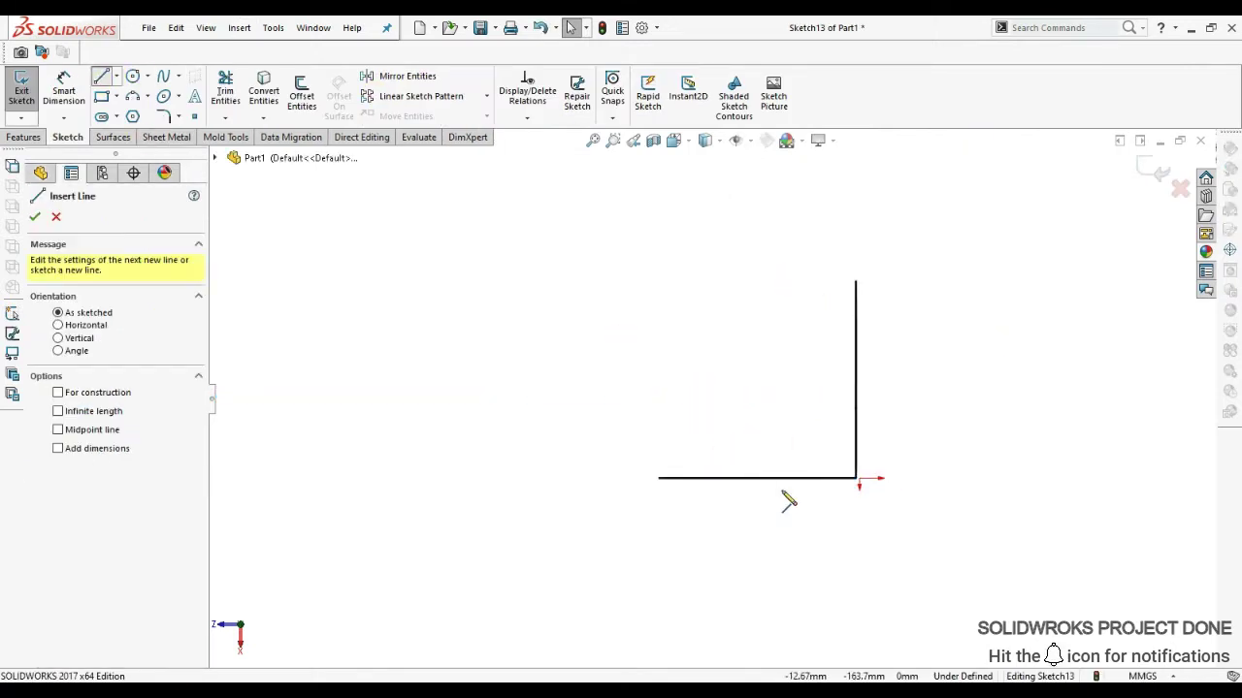
pyautogui.scroll(-5, 784, 501)
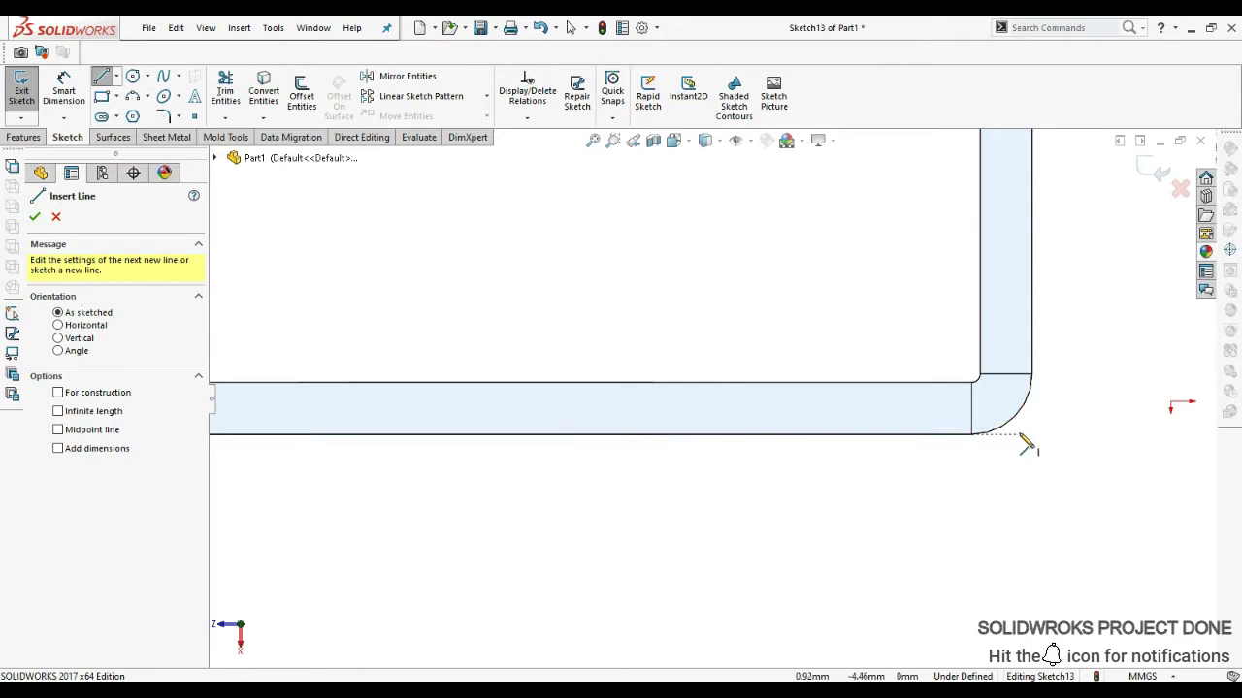
pyautogui.click(971, 433)
pyautogui.scroll(5, 737, 407)
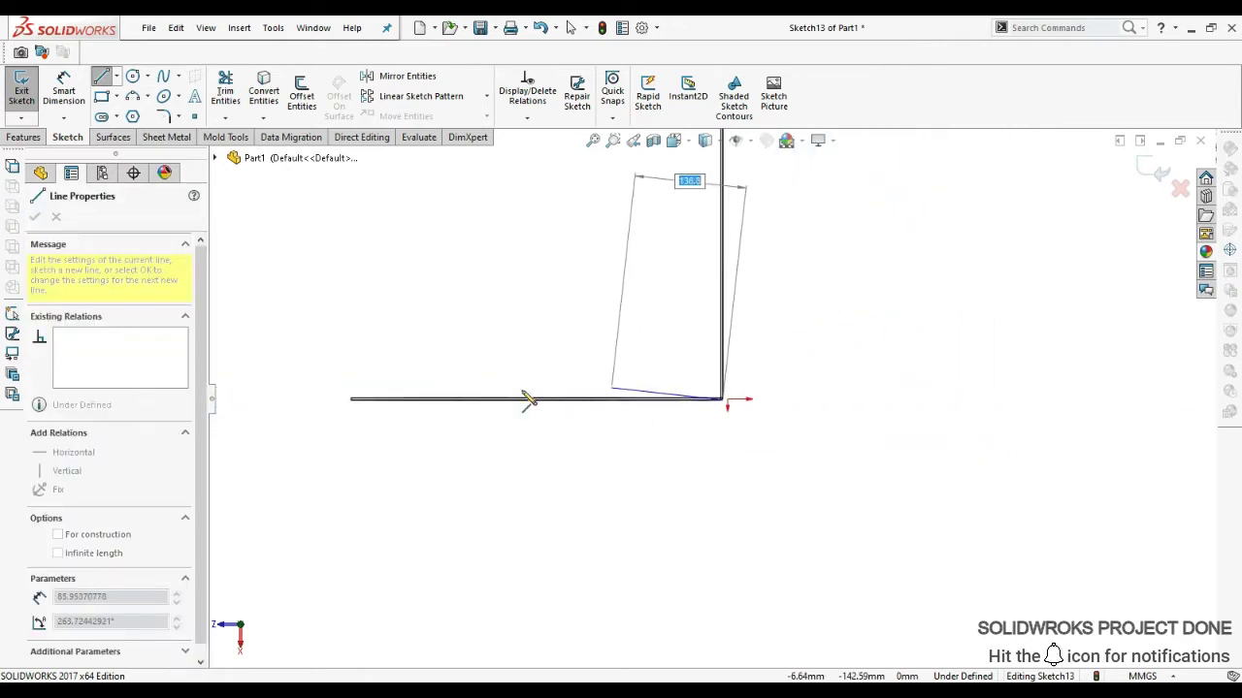
pyautogui.scroll(-2, 523, 401)
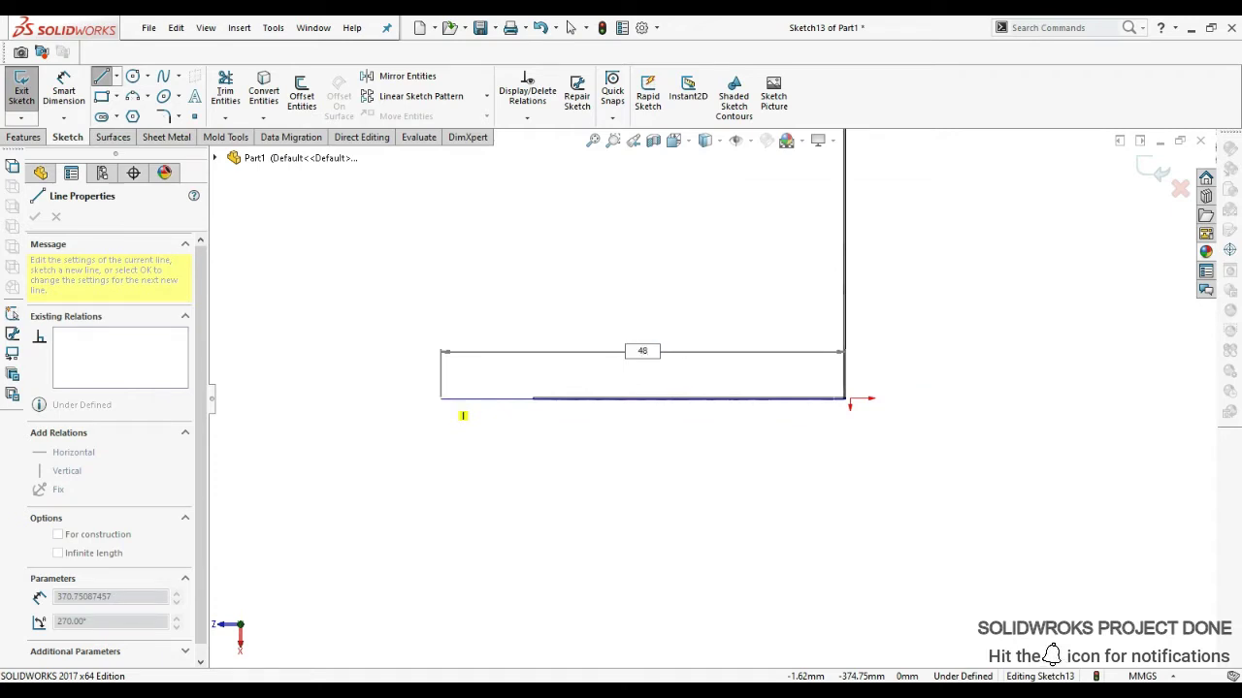
pyautogui.click(463, 415)
pyautogui.scroll(1, 472, 291)
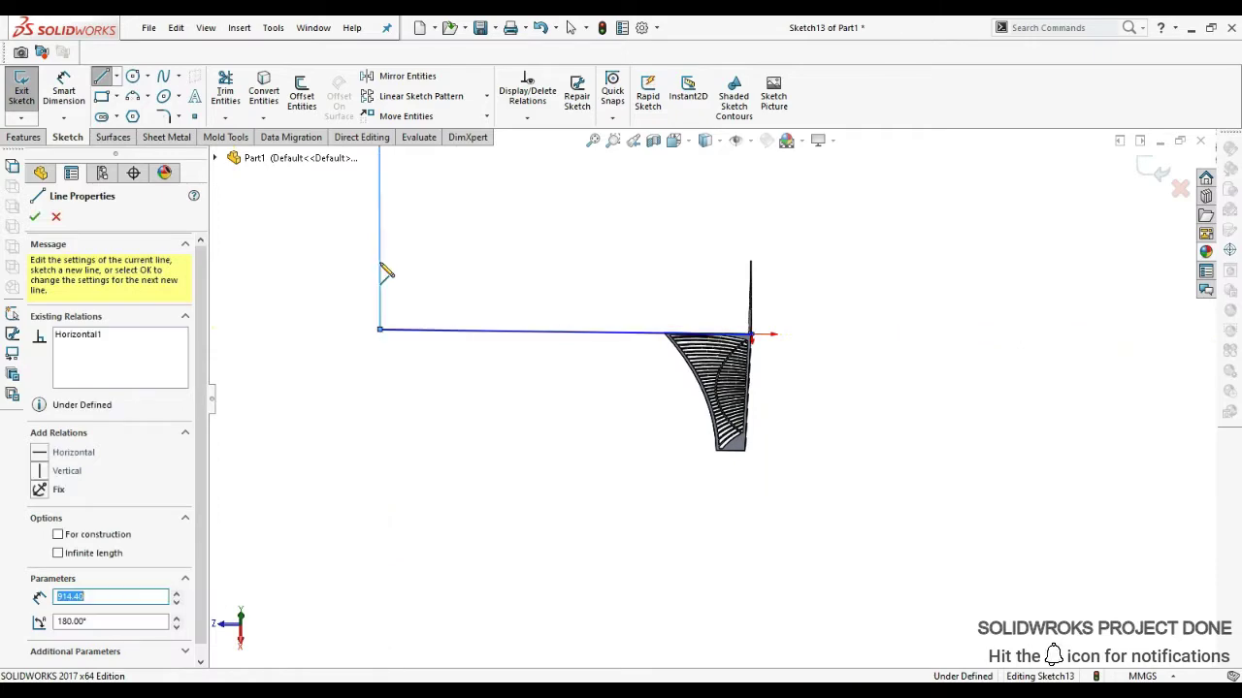
pyautogui.scroll(3, 707, 395)
pyautogui.click(577, 275)
pyautogui.scroll(-2, 737, 291)
pyautogui.scroll(-2, 729, 298)
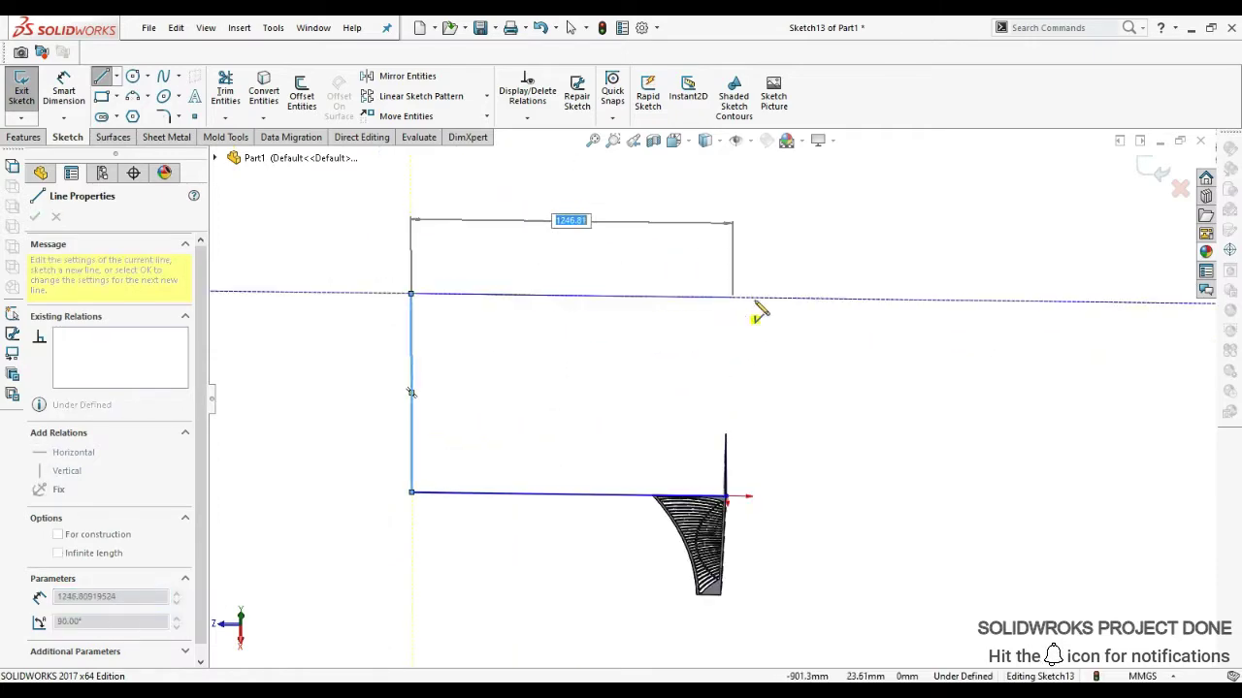
pyautogui.click(763, 289)
pyautogui.scroll(2, 762, 289)
pyautogui.rightClick(781, 391)
pyautogui.click(786, 410)
# Add a vertical line from the sheet corner past the top edge and enter 2 for the left line
pyautogui.scroll(4, 726, 498)
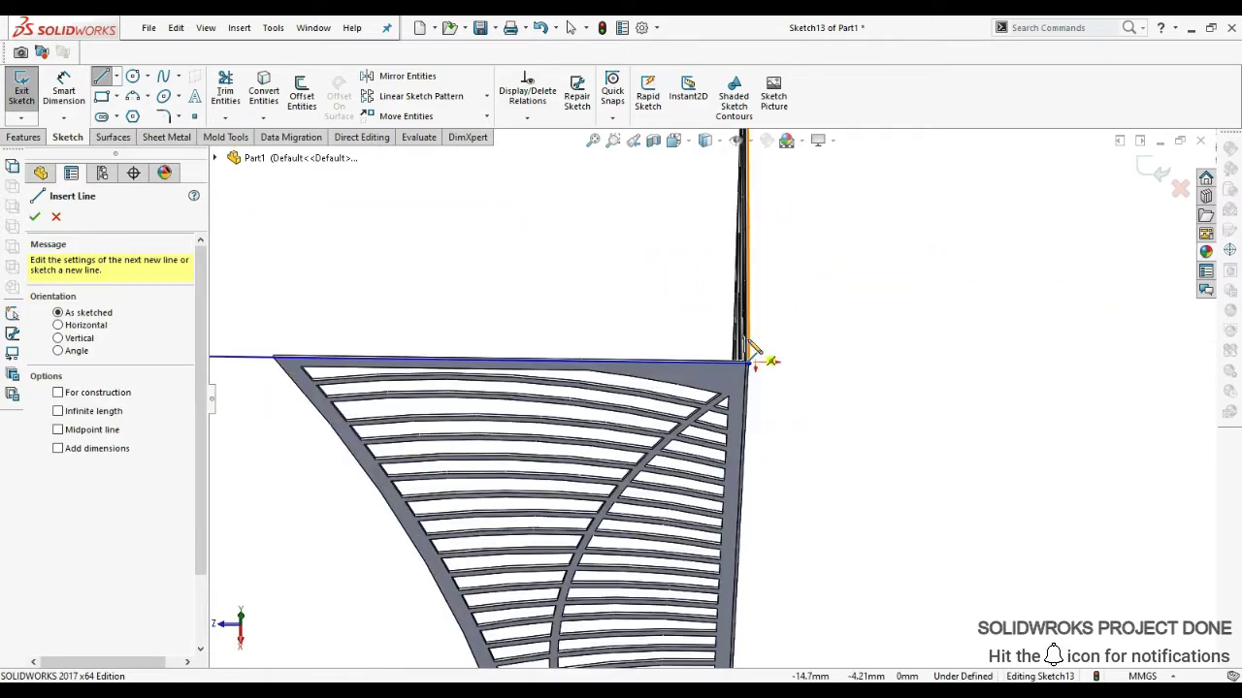
pyautogui.scroll(2, 726, 498)
pyautogui.click(747, 390)
pyautogui.scroll(-3, 742, 388)
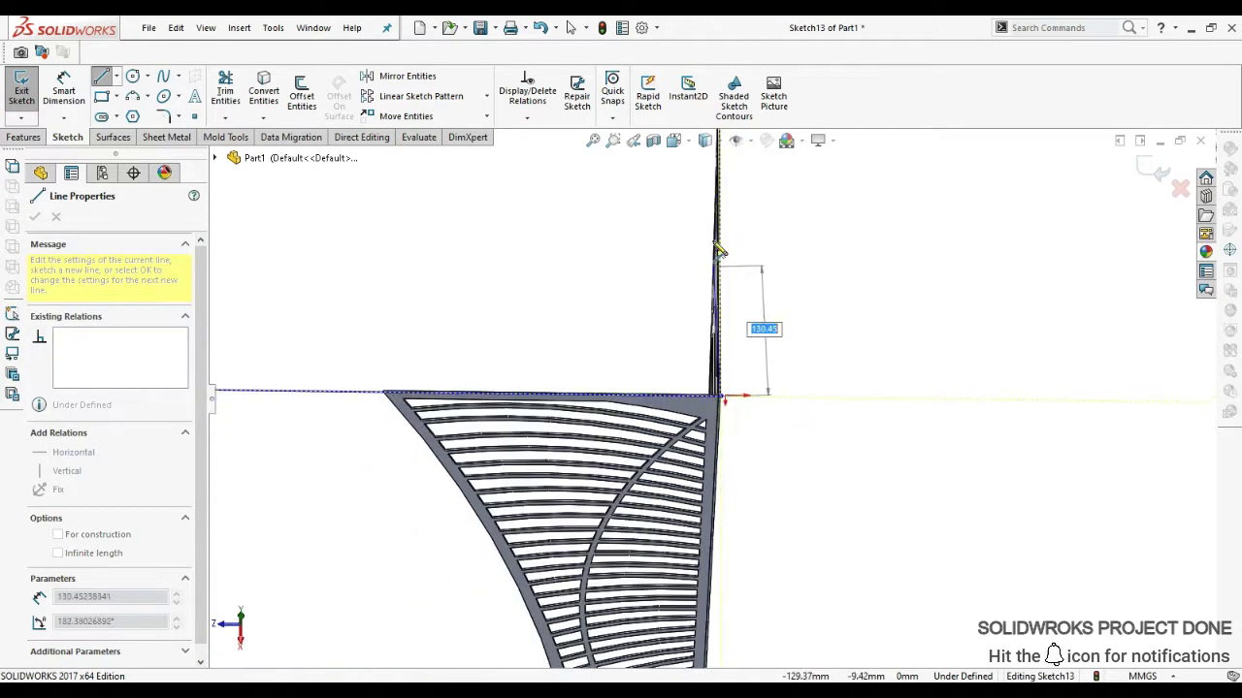
pyautogui.scroll(-2, 722, 291)
pyautogui.scroll(-2, 716, 189)
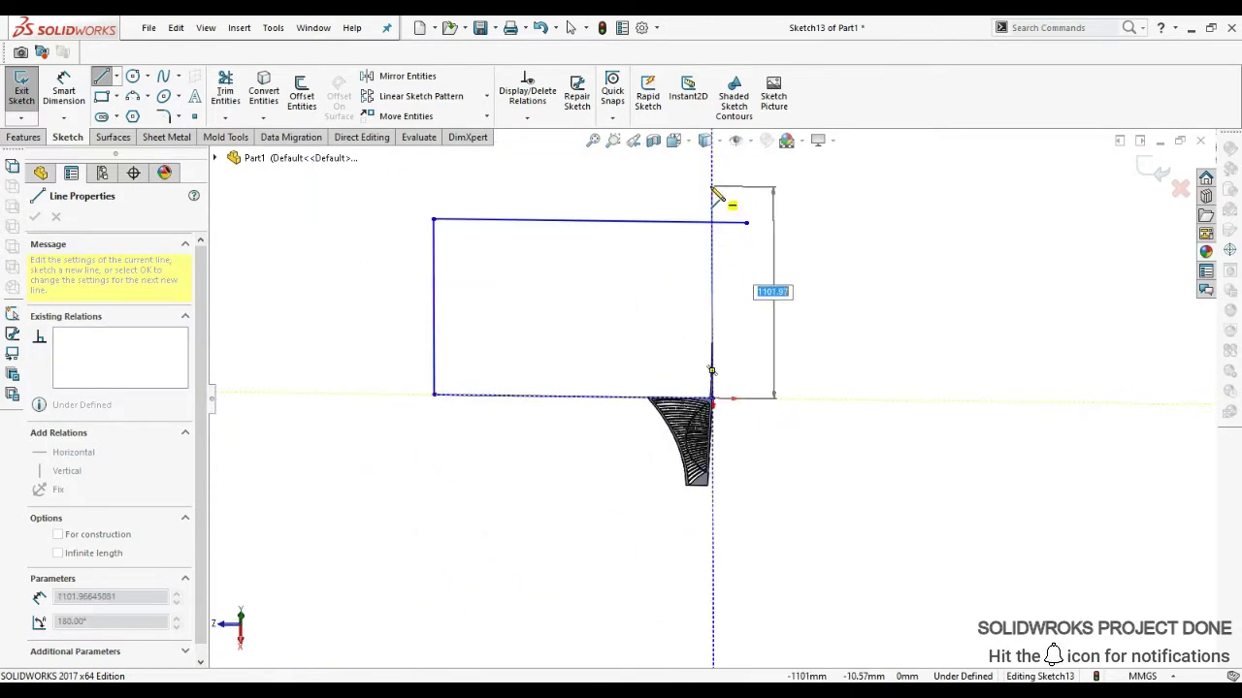
pyautogui.click(714, 190)
pyautogui.press('Escape')
pyautogui.keyDown('ctrl'); pyautogui.moveTo(554, 385); pyautogui.dragTo(693, 469, button='middle'); pyautogui.keyUp('ctrl')
pyautogui.scroll(1, 692, 469)
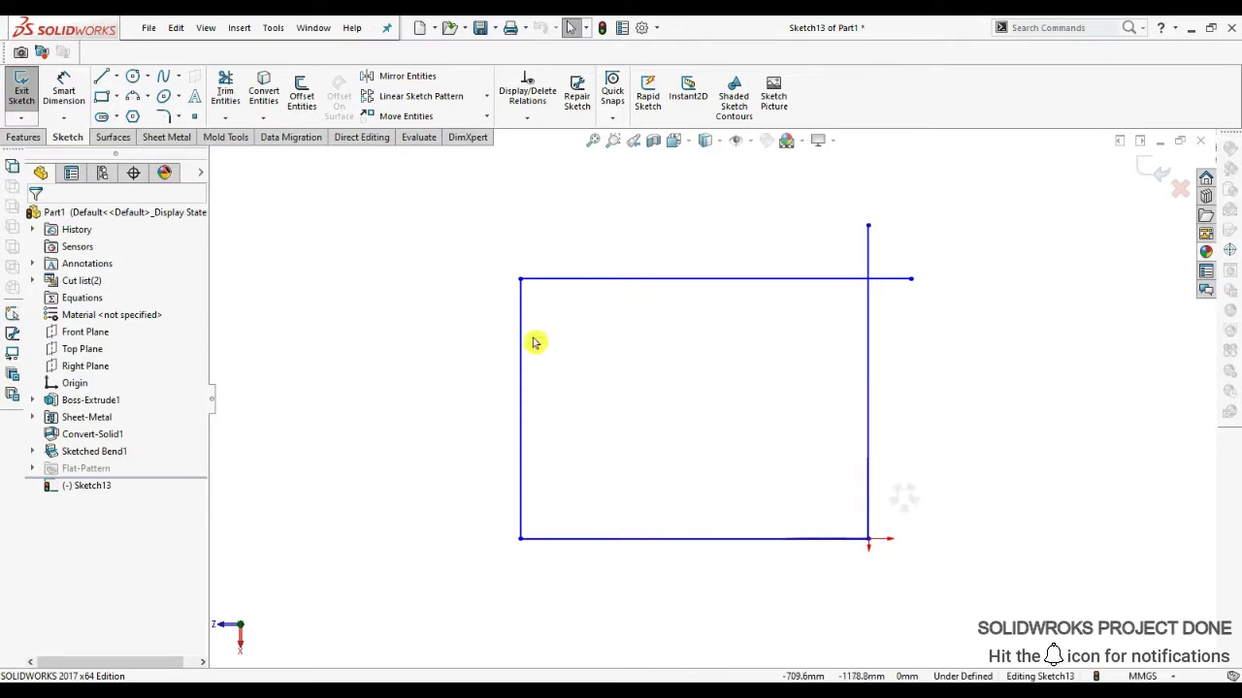
pyautogui.click(522, 351)
pyautogui.write('2')
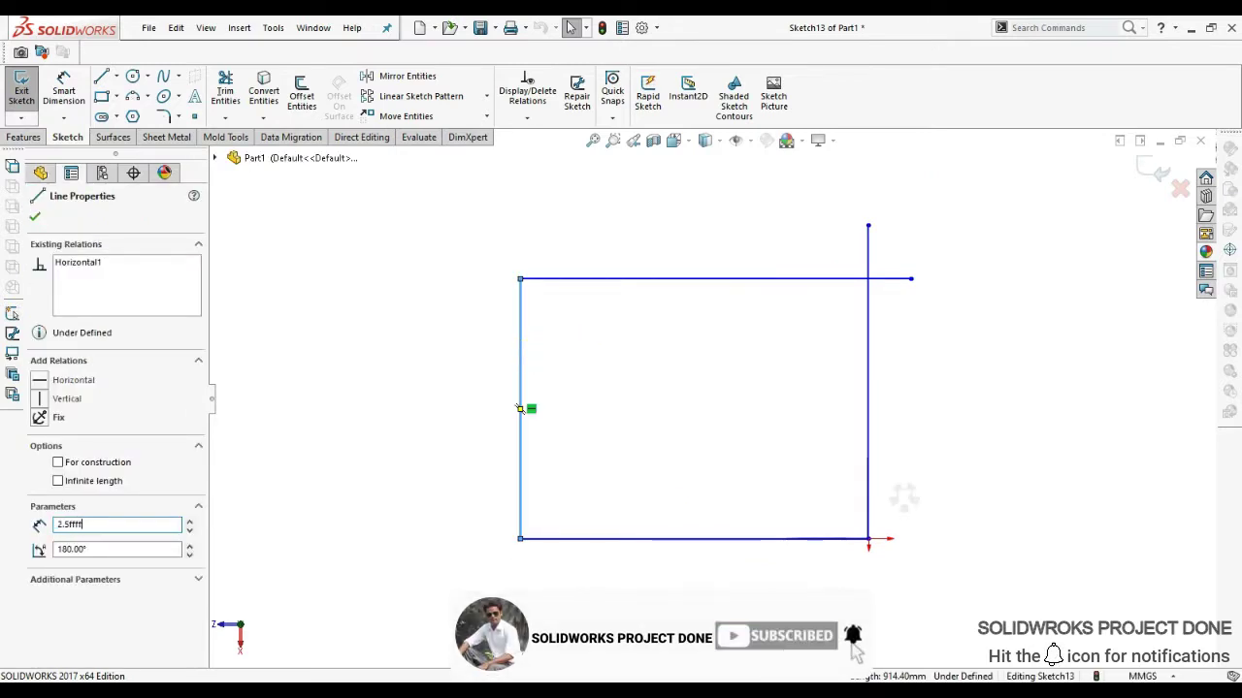
# Power-trim the overhanging line ends past the rectangle corner
pyautogui.click(225, 89)
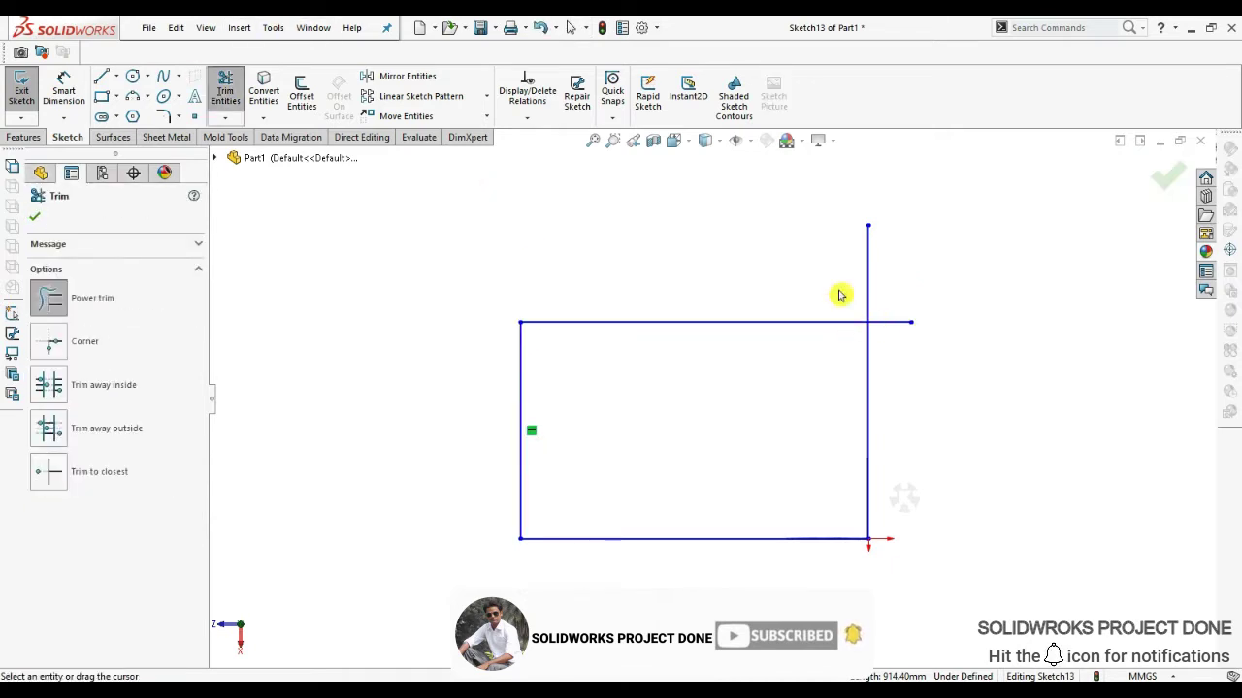
pyautogui.moveTo(839, 294); pyautogui.dragTo(784, 472)
pyautogui.moveTo(784, 471)
pyautogui.mouseDown(button='middle')
pyautogui.moveTo(743, 213)
pyautogui.moveTo(737, 432)
pyautogui.moveTo(772, 413)
pyautogui.mouseUp(button='middle')
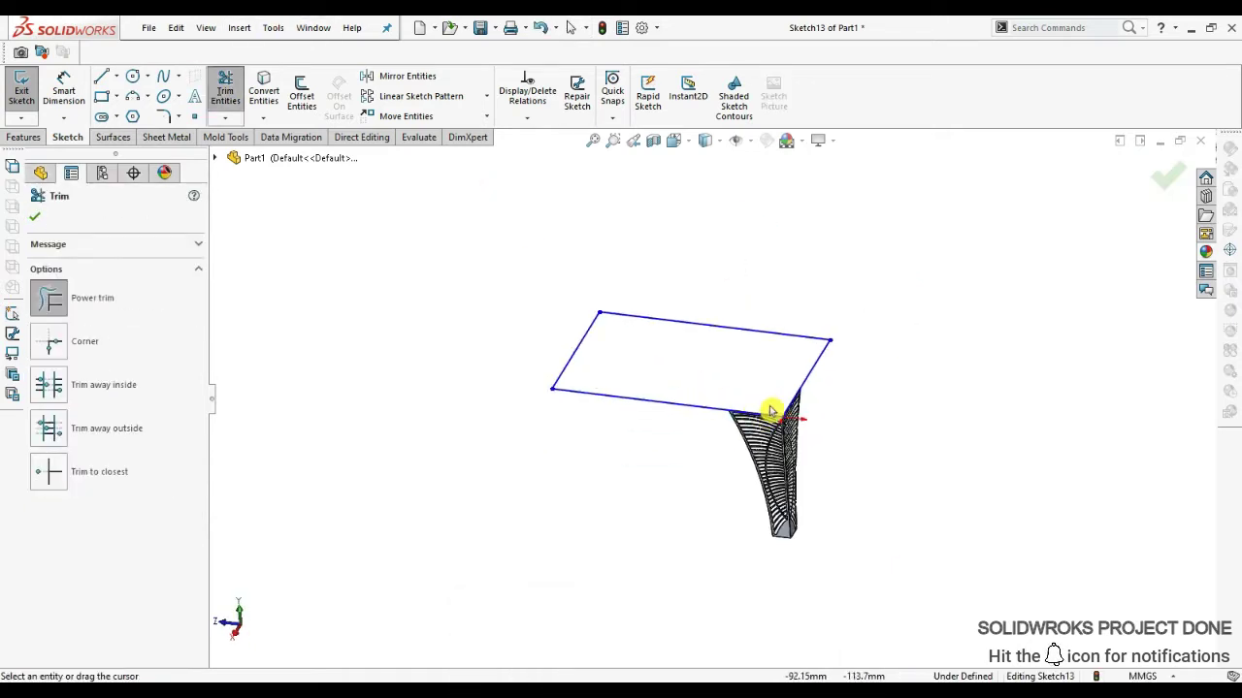
# Extrude the rectangle 25.40 mm into the tabletop solid, Boss-Extrude2
pyautogui.click(23, 137)
pyautogui.click(27, 92)
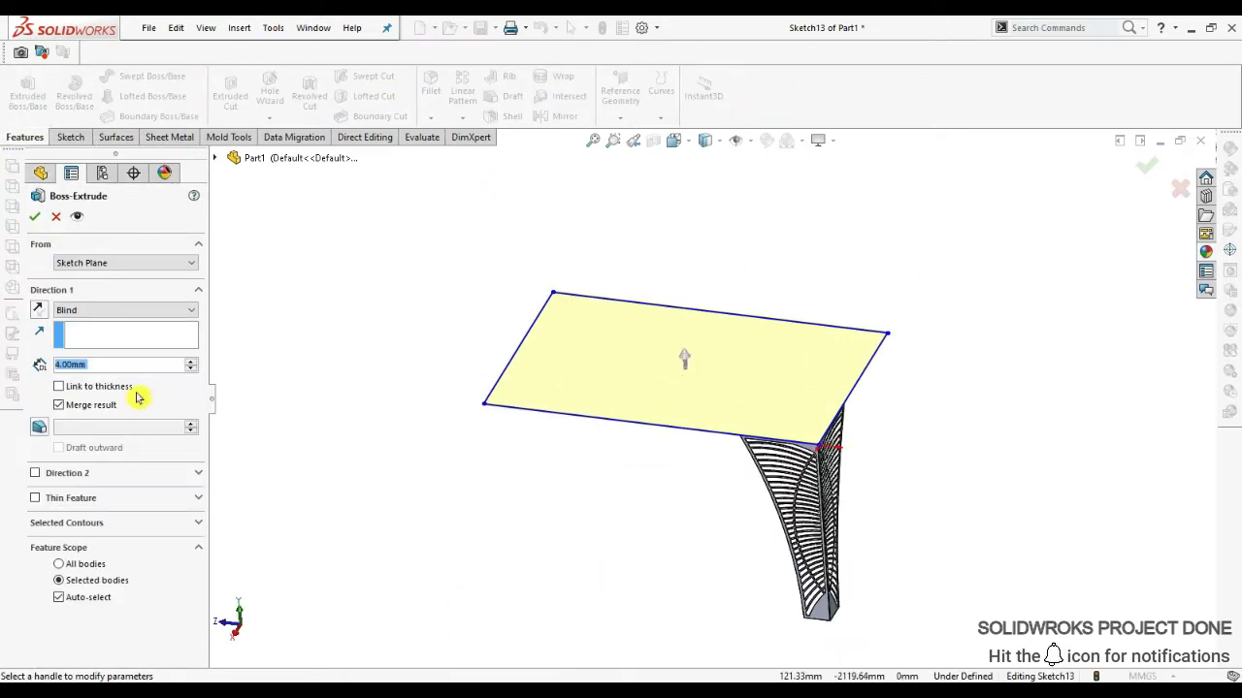
pyautogui.write('n')
pyautogui.press('Return')
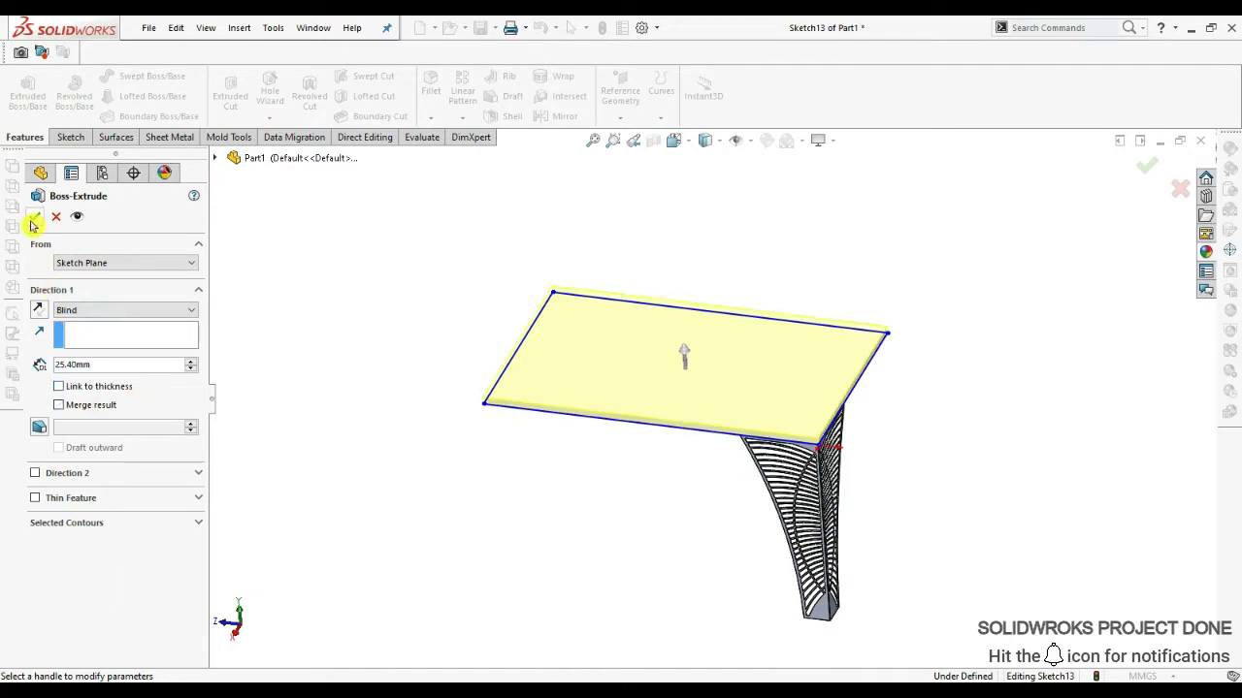
pyautogui.click(34, 216)
# Apply a dark Painted > Powder Coat finish to the whole leg body
pyautogui.click(1190, 255)
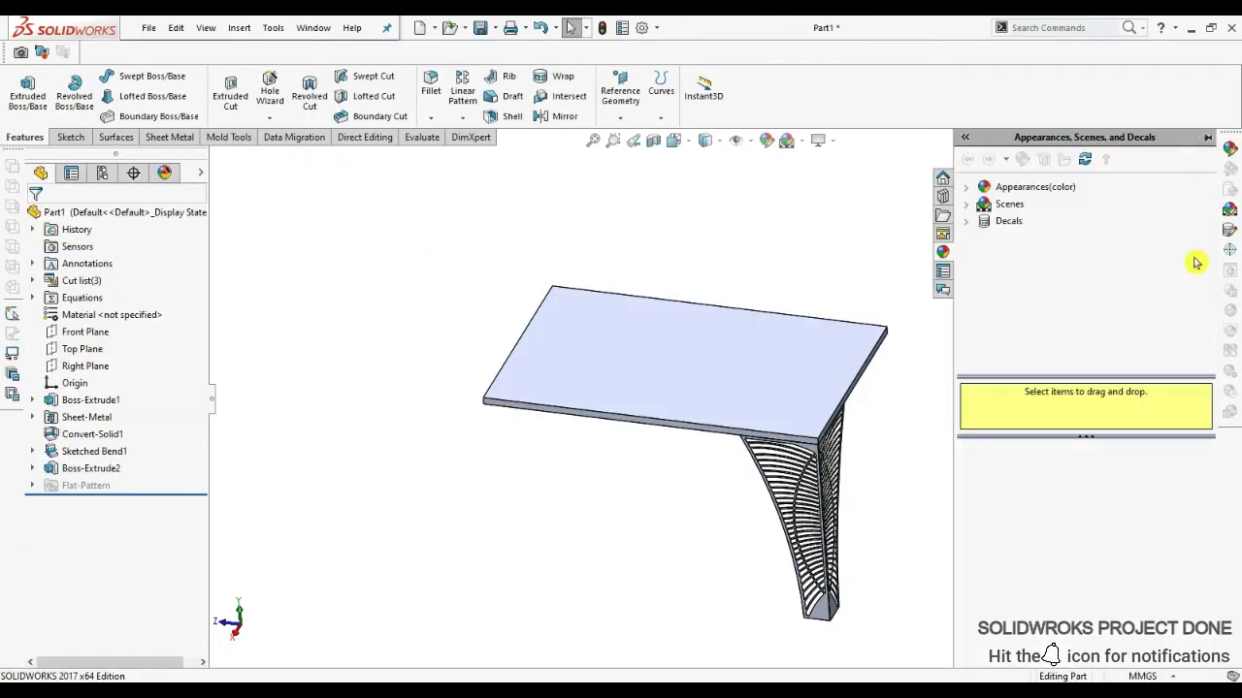
pyautogui.click(966, 188)
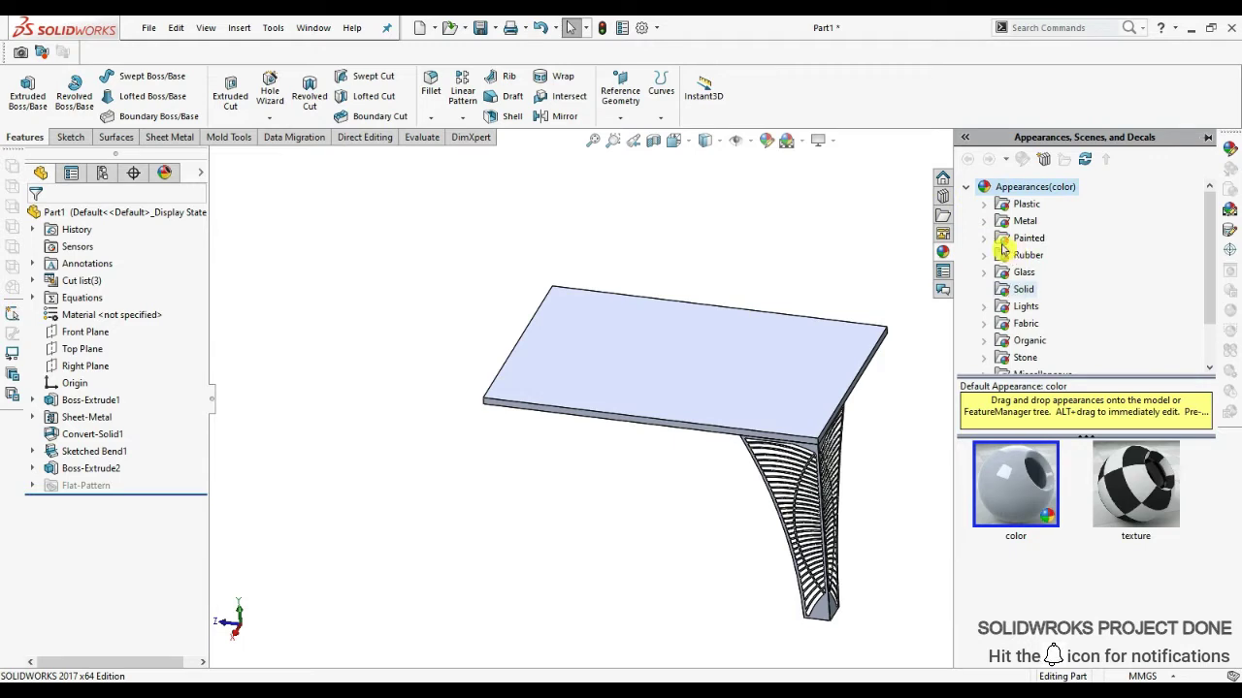
pyautogui.scroll(-2, 1004, 250)
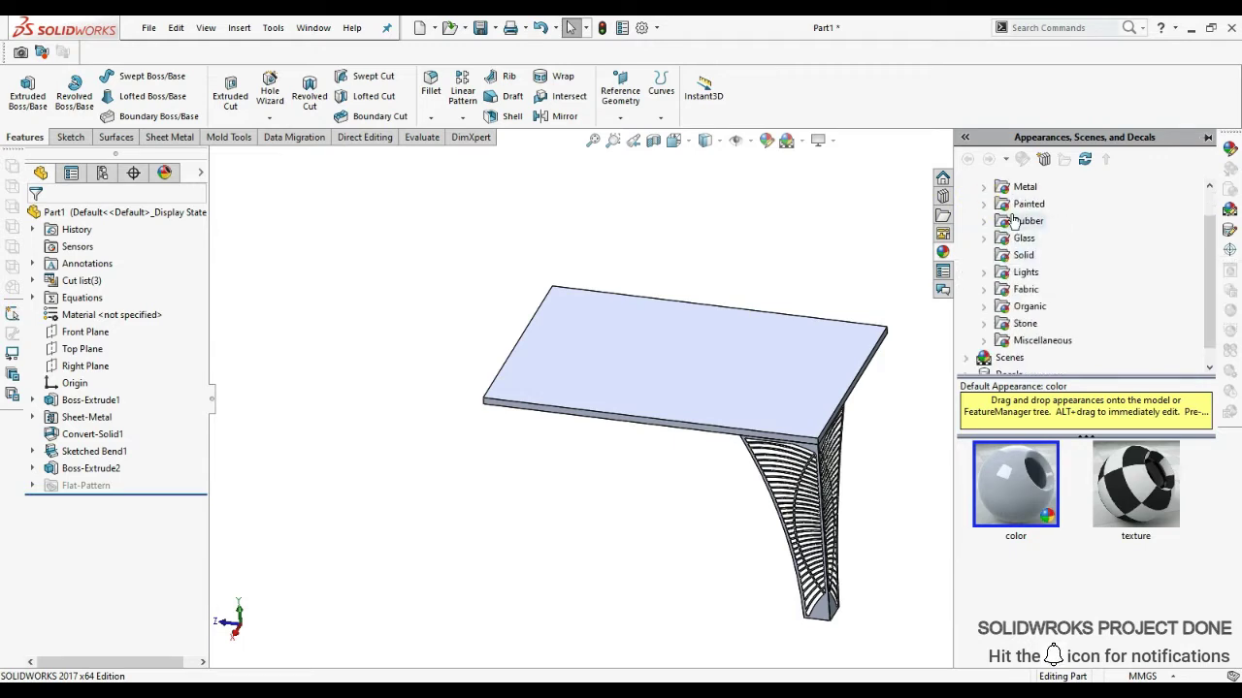
pyautogui.click(1009, 204)
pyautogui.click(983, 203)
pyautogui.click(1043, 255)
pyautogui.moveTo(1125, 485)
pyautogui.mouseDown()
pyautogui.moveTo(835, 533)
pyautogui.moveTo(813, 597)
pyautogui.mouseUp()
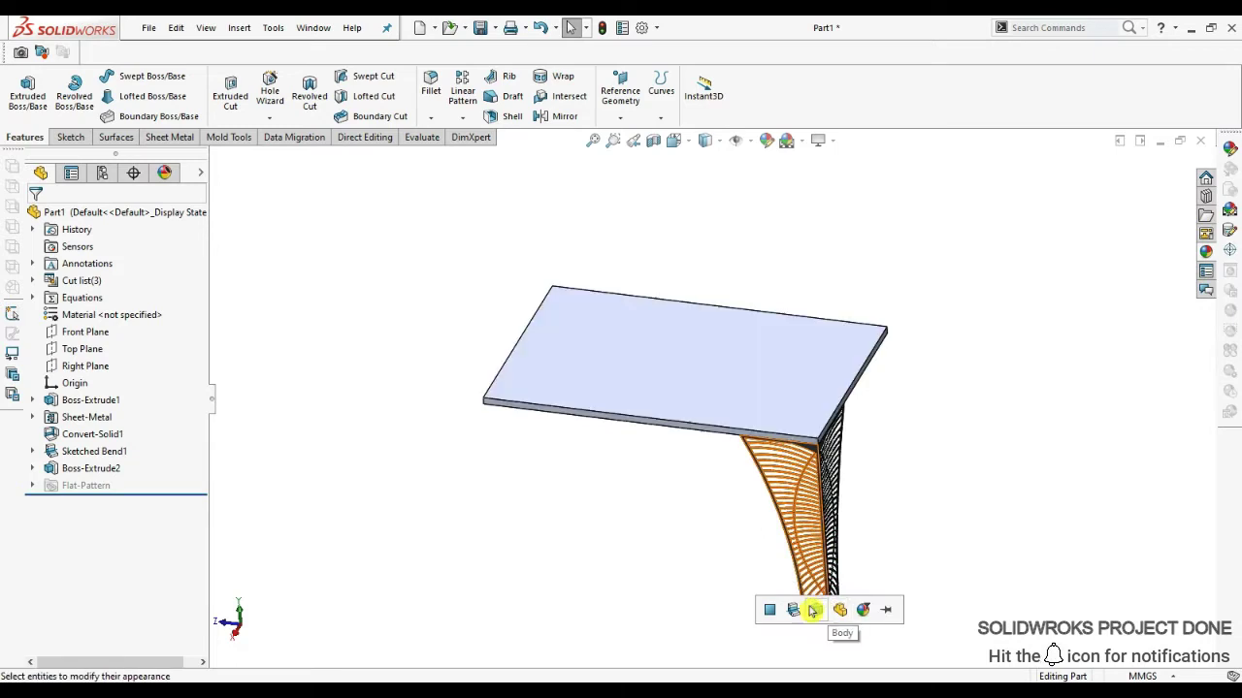
pyautogui.click(812, 609)
pyautogui.moveTo(845, 546); pyautogui.dragTo(860, 479, button='middle')
# Apply an Organic wood finish to the tabletop
pyautogui.click(1229, 209)
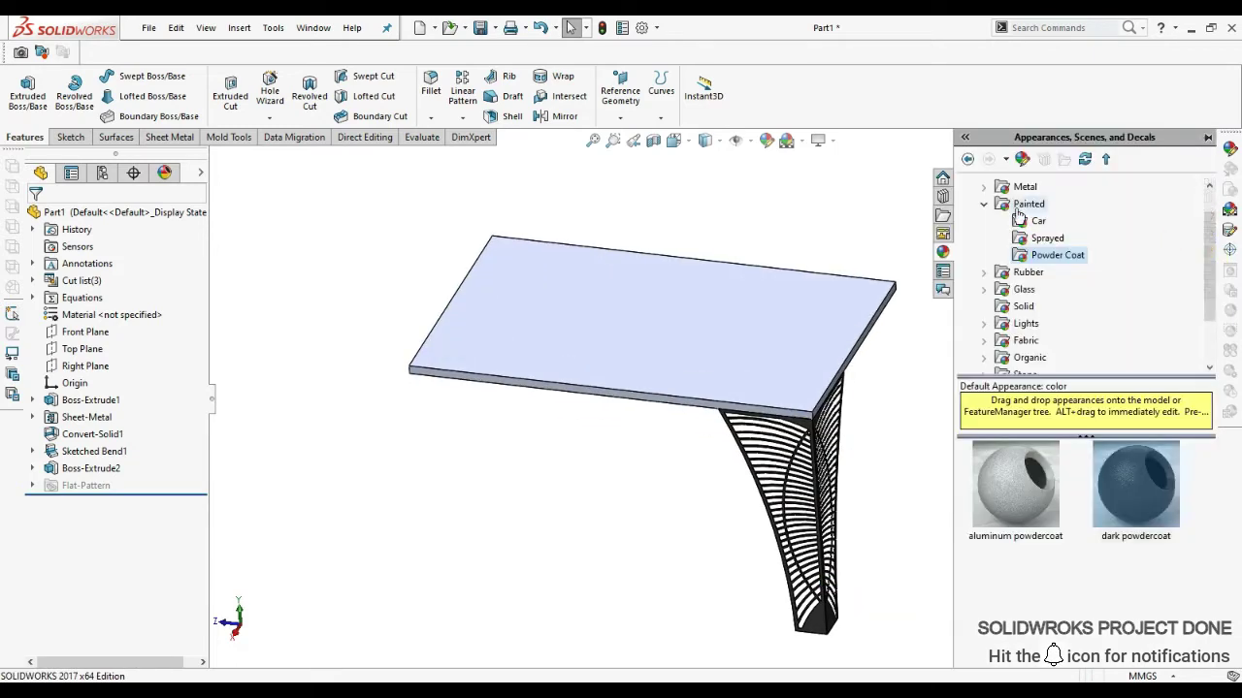
pyautogui.scroll(-2, 1018, 223)
pyautogui.doubleClick(1028, 287)
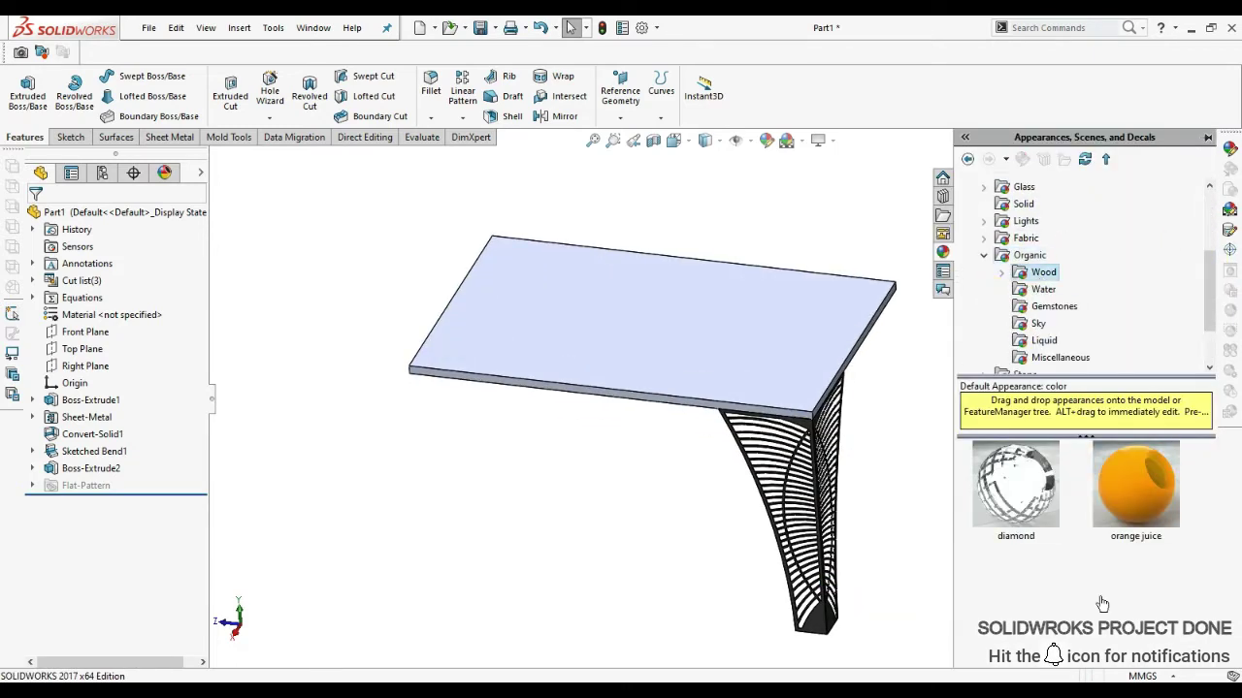
pyautogui.moveTo(1015, 485); pyautogui.dragTo(805, 388)
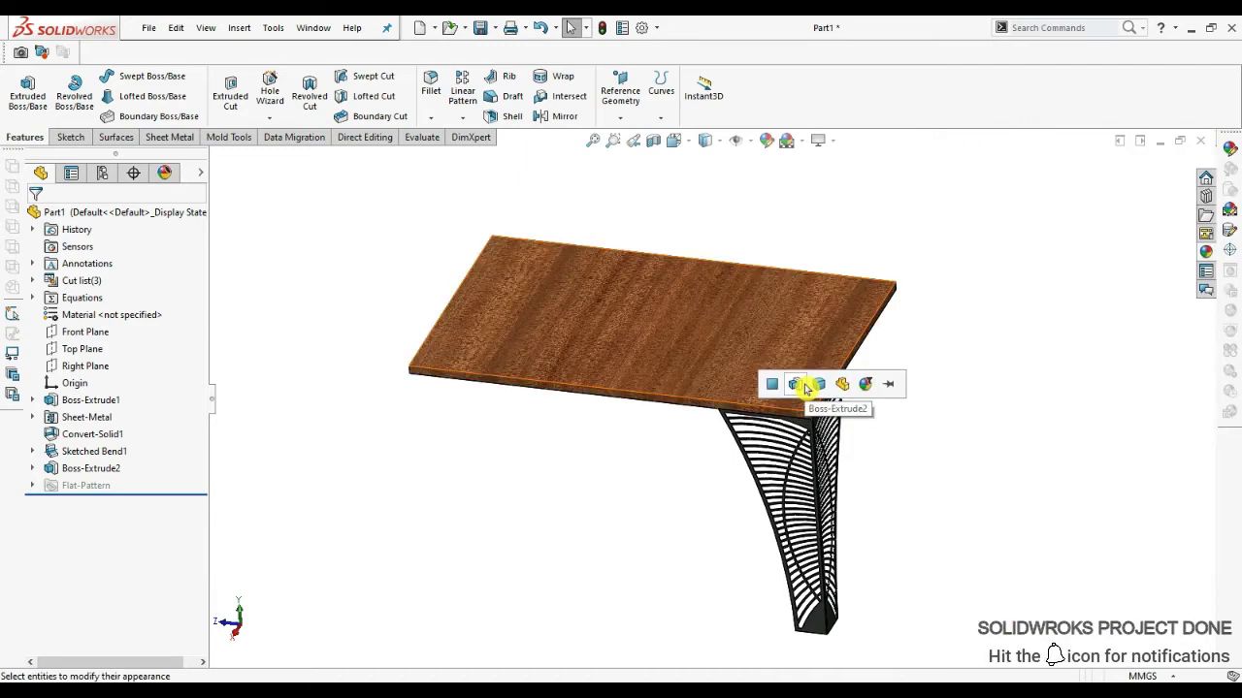
pyautogui.click(805, 388)
pyautogui.scroll(-1, 728, 349)
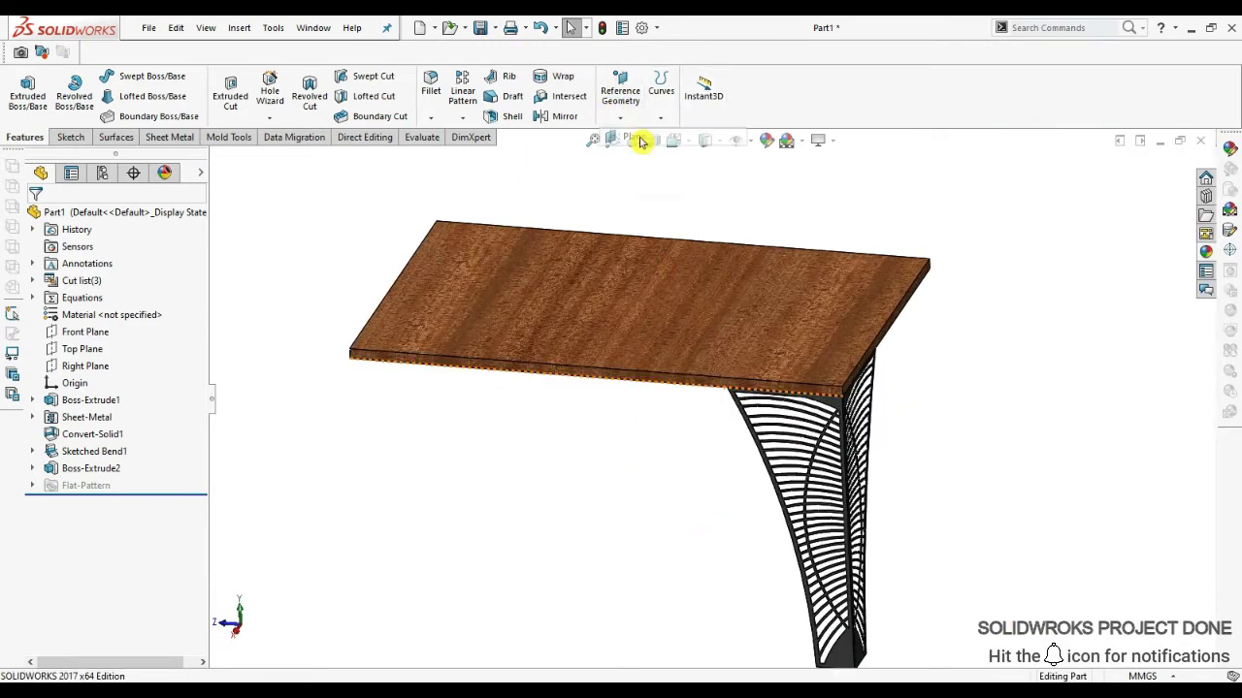
# Create Plane1 midway between the tabletop's two side faces
pyautogui.click(640, 141)
pyautogui.scroll(-2, 802, 340)
pyautogui.click(808, 420)
pyautogui.scroll(2, 819, 388)
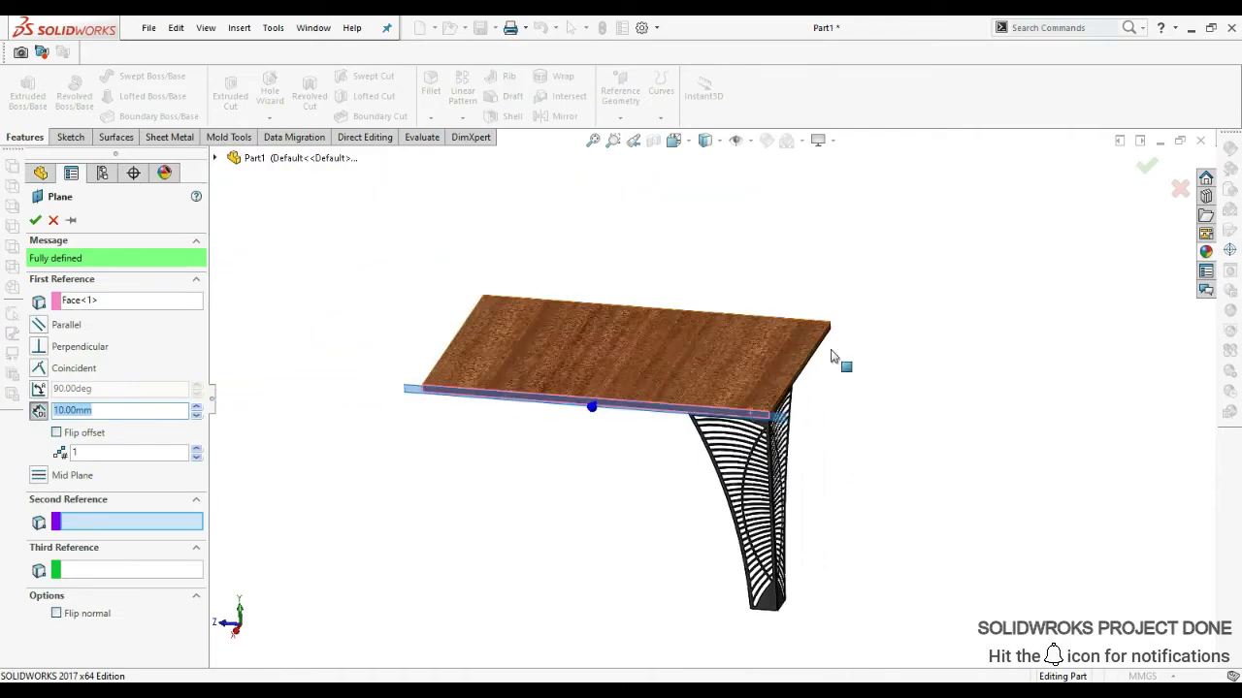
pyautogui.moveTo(831, 357); pyautogui.dragTo(476, 374, button='middle')
pyautogui.click(562, 404)
pyautogui.click(35, 221)
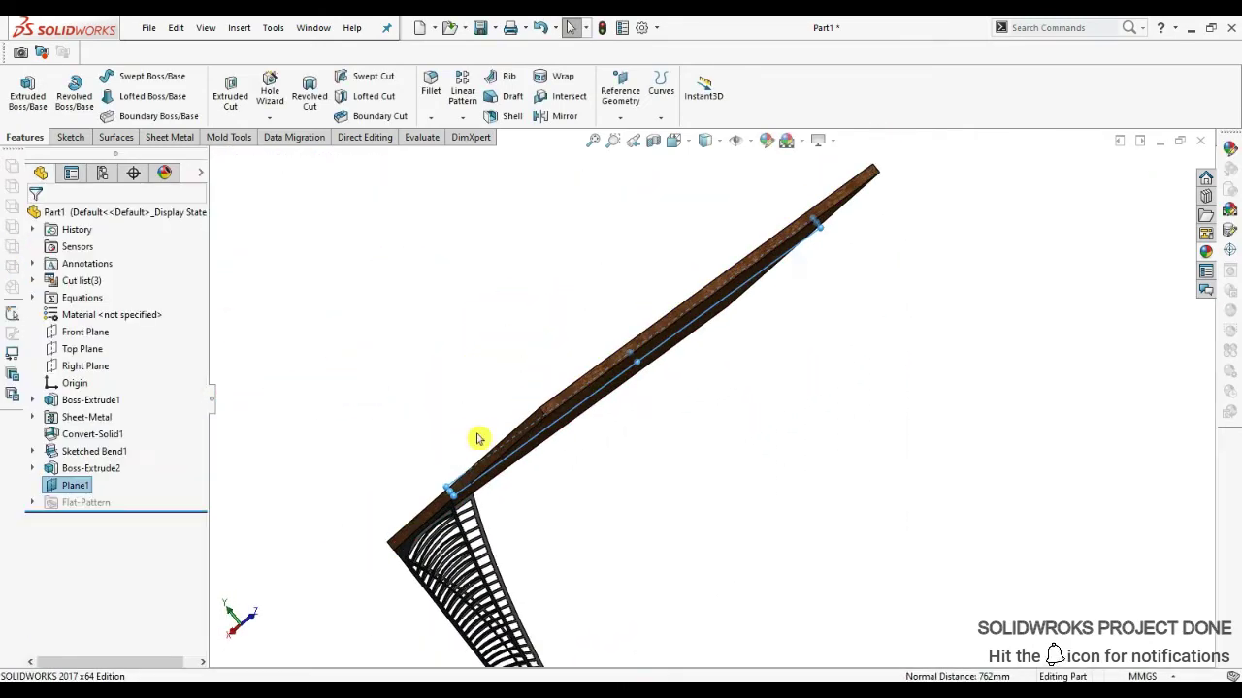
pyautogui.hotkey('ctrl', '7')
# Mirror the leg body about Plane1 to create a second leg
pyautogui.click(551, 117)
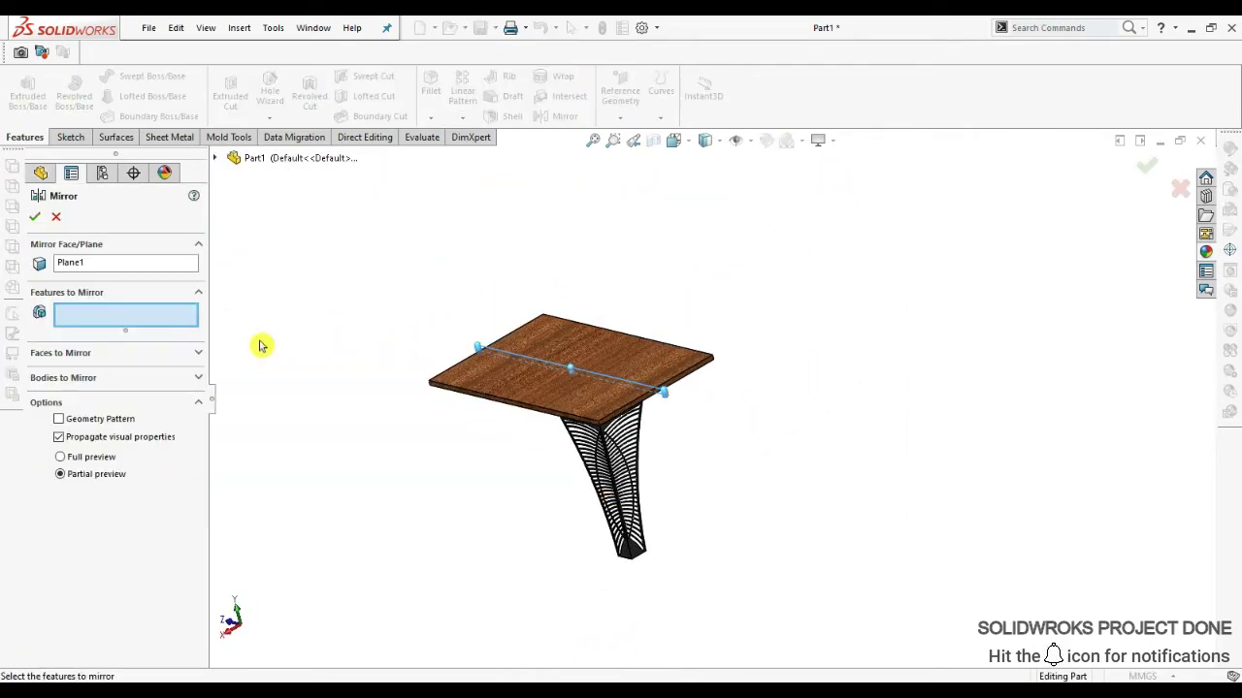
pyautogui.click(87, 379)
pyautogui.scroll(-3, 554, 407)
pyautogui.click(607, 410)
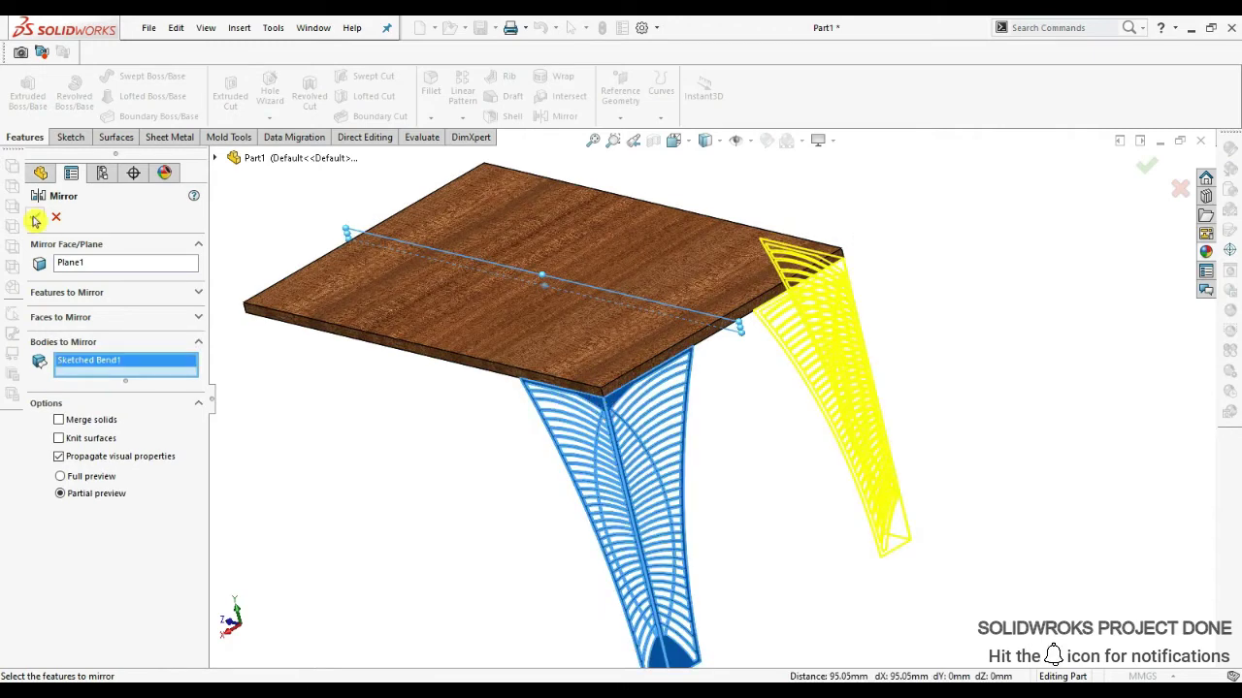
pyautogui.press('Return')
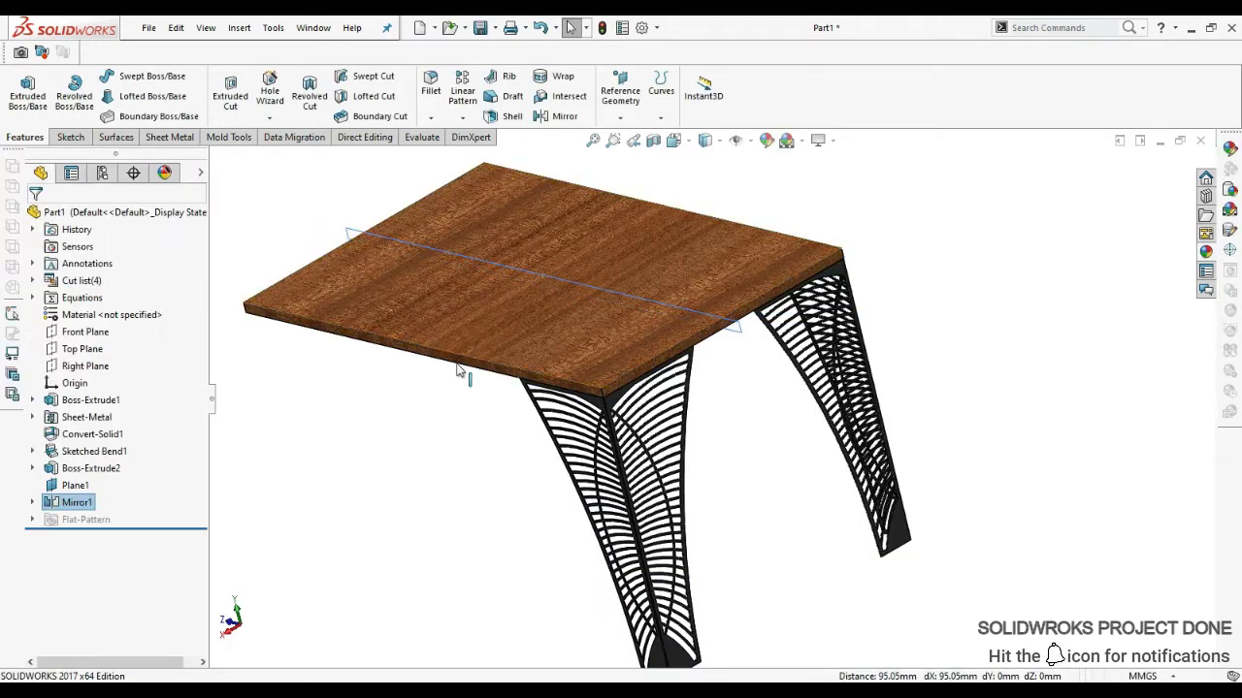
pyautogui.press('Return')
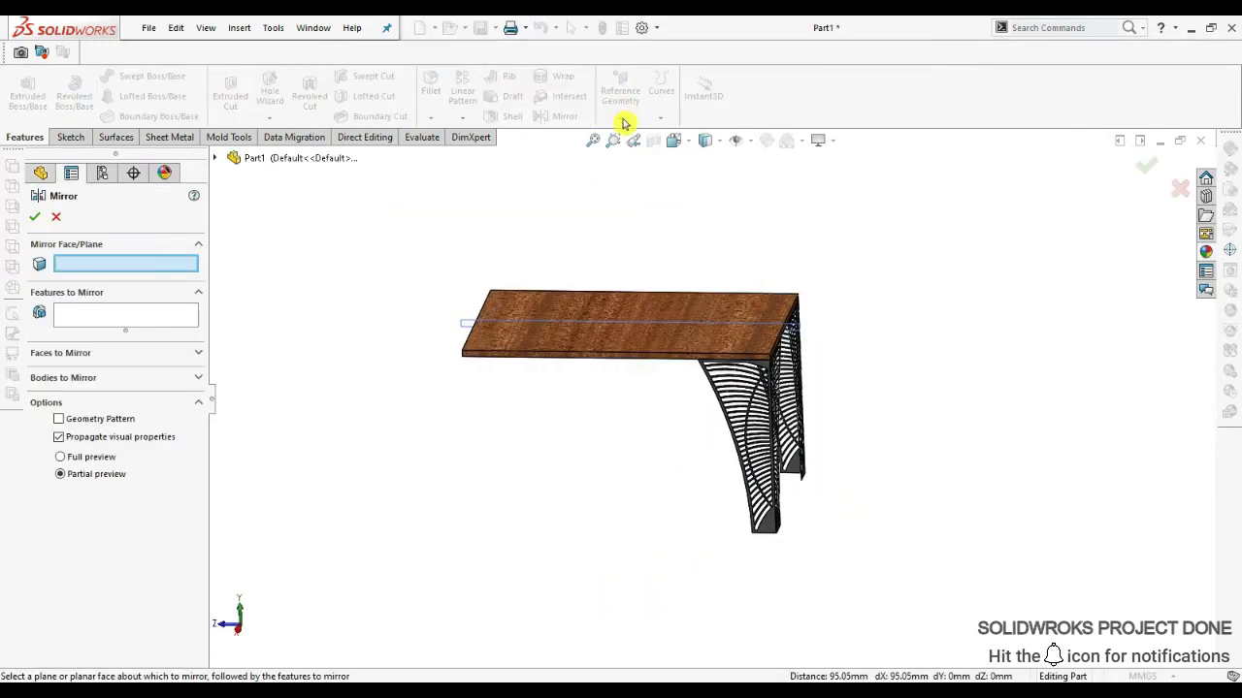
pyautogui.press('Escape')
# Create Plane2 midway between the tabletop's two end faces
pyautogui.click(619, 95)
pyautogui.click(626, 138)
pyautogui.scroll(3, 760, 354)
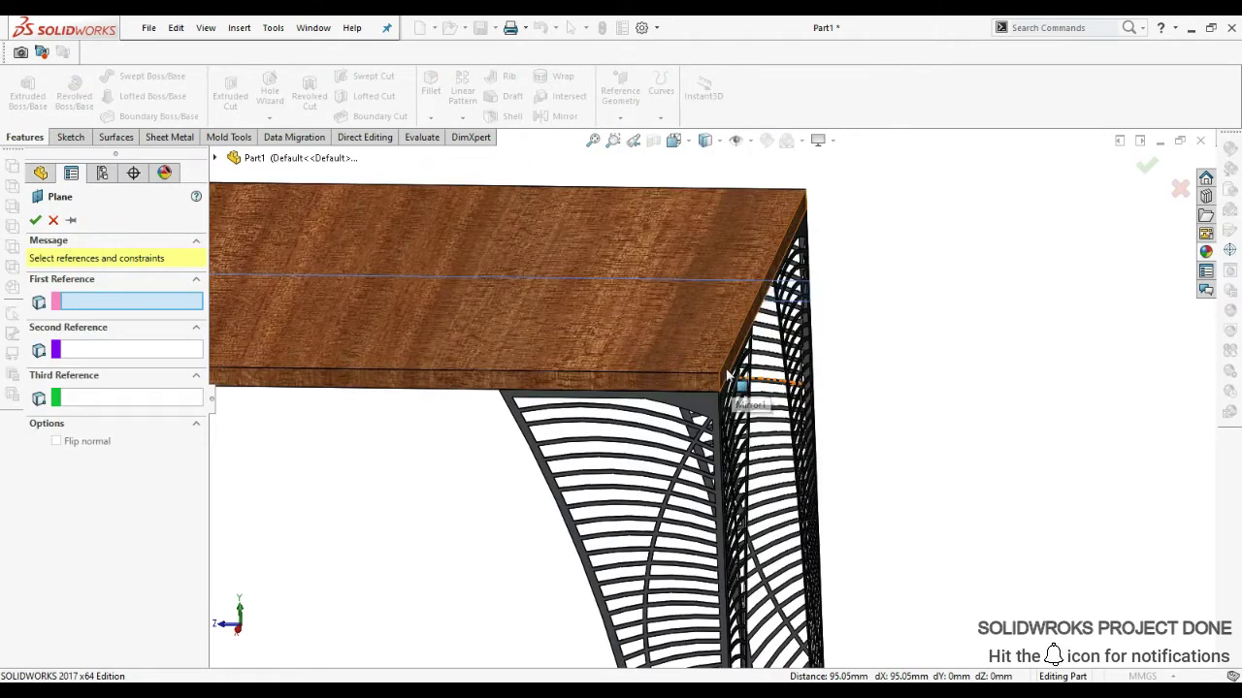
pyautogui.click(760, 354)
pyautogui.scroll(-5, 648, 391)
pyautogui.moveTo(648, 391); pyautogui.dragTo(679, 378, button='middle')
pyautogui.scroll(5, 629, 415)
pyautogui.click(628, 416)
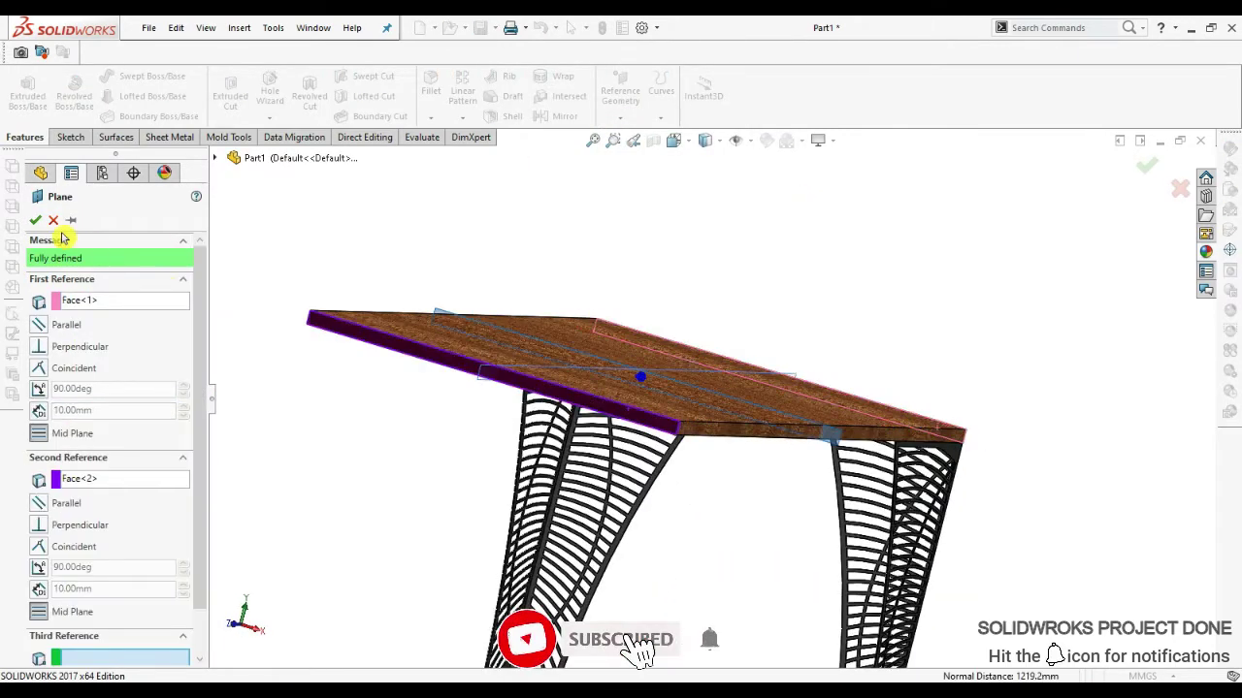
pyautogui.press('Return')
pyautogui.moveTo(907, 378); pyautogui.dragTo(679, 388, button='middle')
# Mirror both leg bodies about Plane2 to produce four legs
pyautogui.click(555, 116)
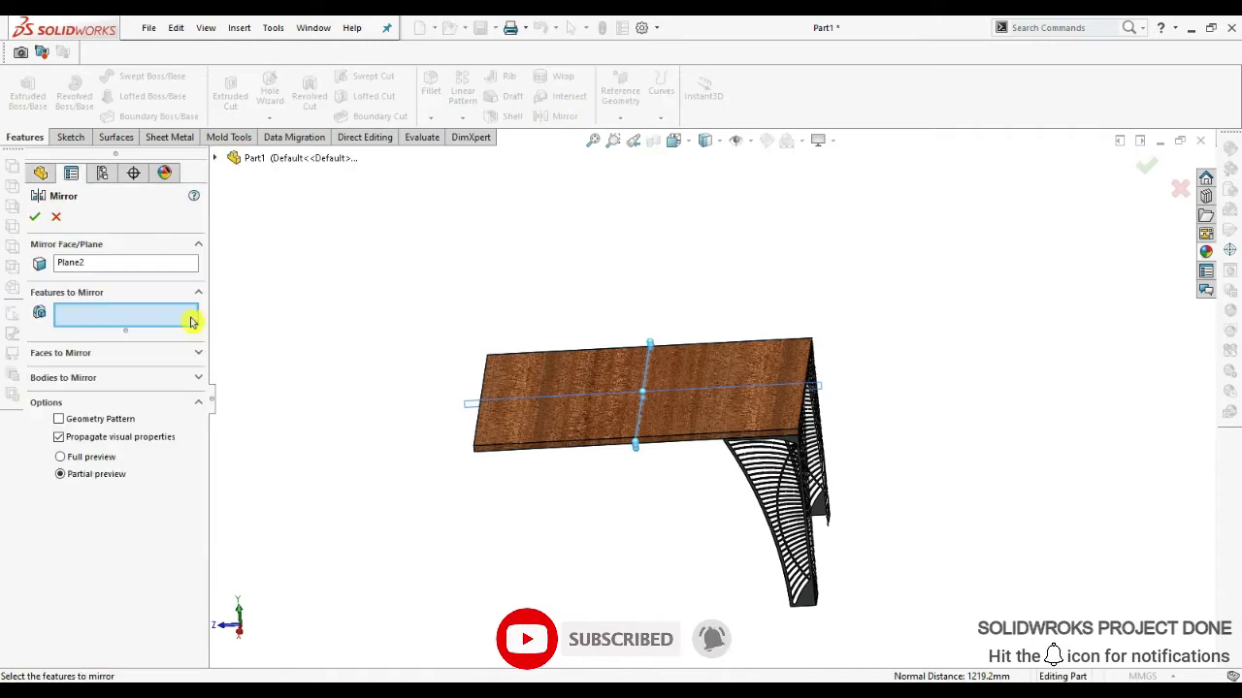
pyautogui.click(197, 377)
pyautogui.click(813, 498)
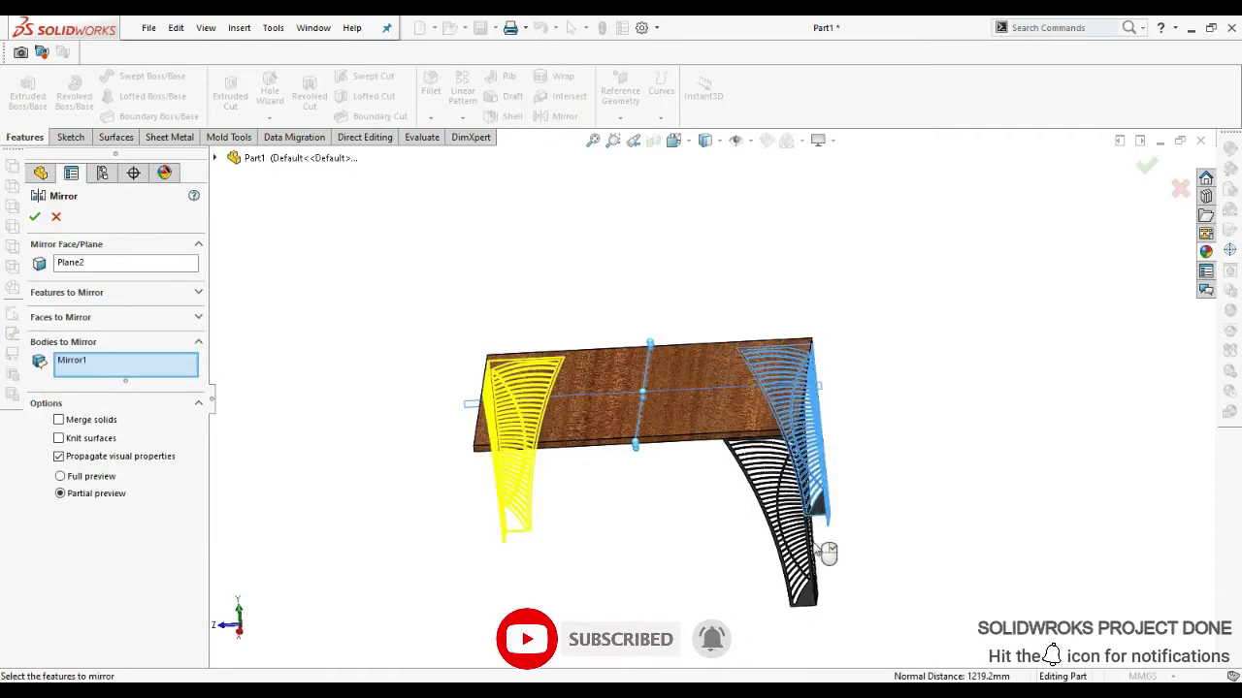
pyautogui.click(817, 602)
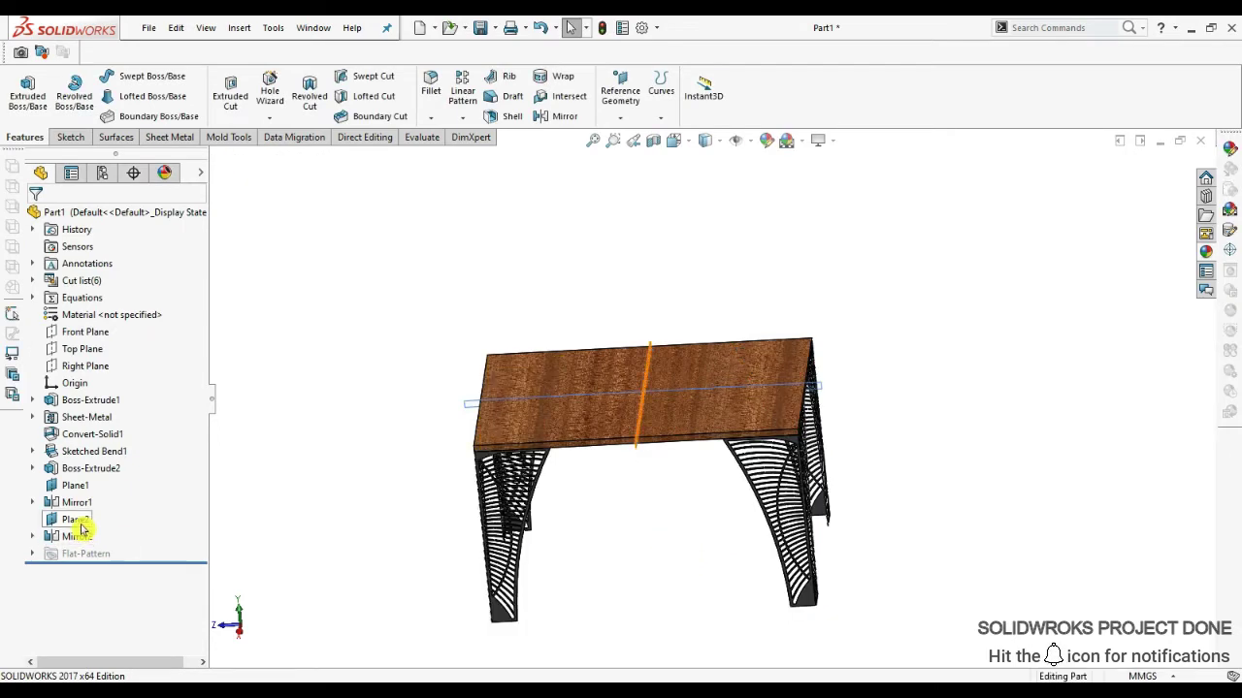
# Orbit and zoom to a near-front view and hide the FeatureManager tree with F9
pyautogui.moveTo(352, 457); pyautogui.dragTo(624, 499, button='middle')
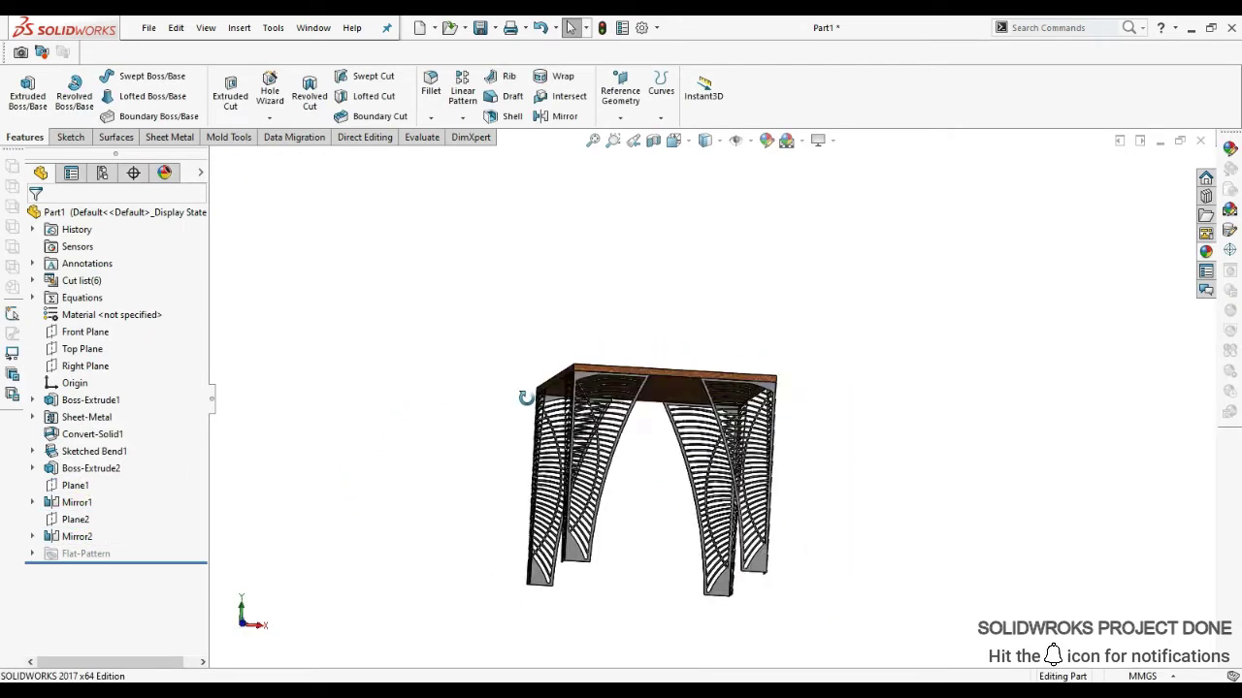
pyautogui.moveTo(605, 189)
pyautogui.mouseDown(button='middle')
pyautogui.moveTo(641, 518)
pyautogui.moveTo(621, 435)
pyautogui.moveTo(635, 469)
pyautogui.mouseUp(button='middle')
pyautogui.scroll(-3, 737, 438)
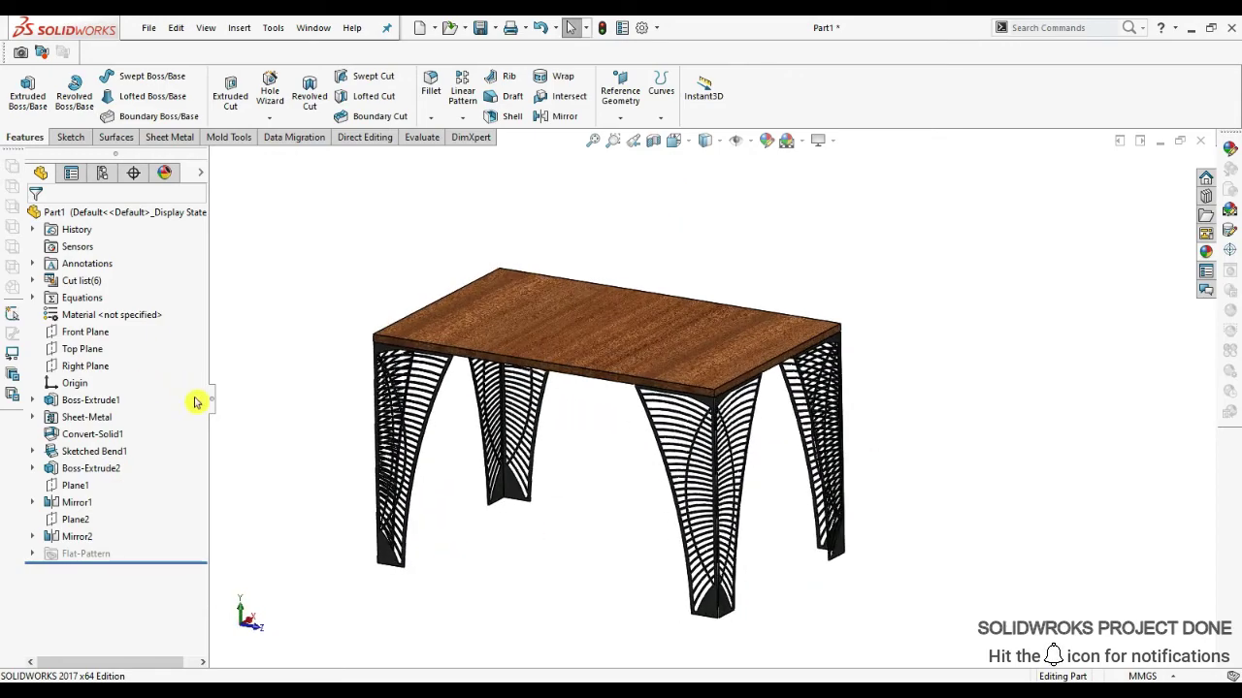
pyautogui.press('F9')
pyautogui.scroll(-2, 615, 471)
pyautogui.moveTo(671, 365); pyautogui.dragTo(696, 394, button='middle')
pyautogui.scroll(-2, 697, 393)
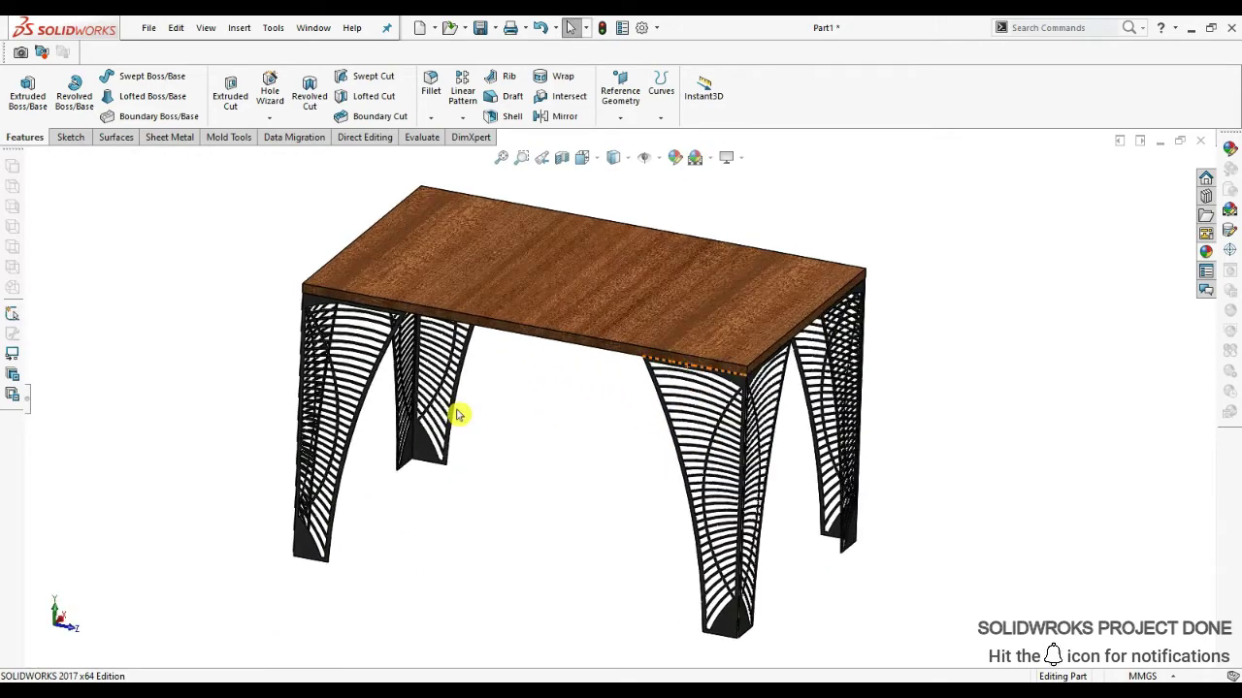
# Switch the table to an isometric view and orbit it to inspect all four legs
pyautogui.press('space')
pyautogui.click(375, 397)
pyautogui.moveTo(374, 397)
pyautogui.mouseDown(button='middle')
pyautogui.moveTo(603, 391)
pyautogui.moveTo(572, 425)
pyautogui.mouseUp(button='middle')
pyautogui.moveTo(729, 470)
pyautogui.mouseDown(button='middle')
pyautogui.moveTo(662, 500)
pyautogui.moveTo(665, 488)
pyautogui.moveTo(887, 416)
pyautogui.moveTo(638, 494)
pyautogui.moveTo(576, 444)
pyautogui.mouseUp(button='middle')
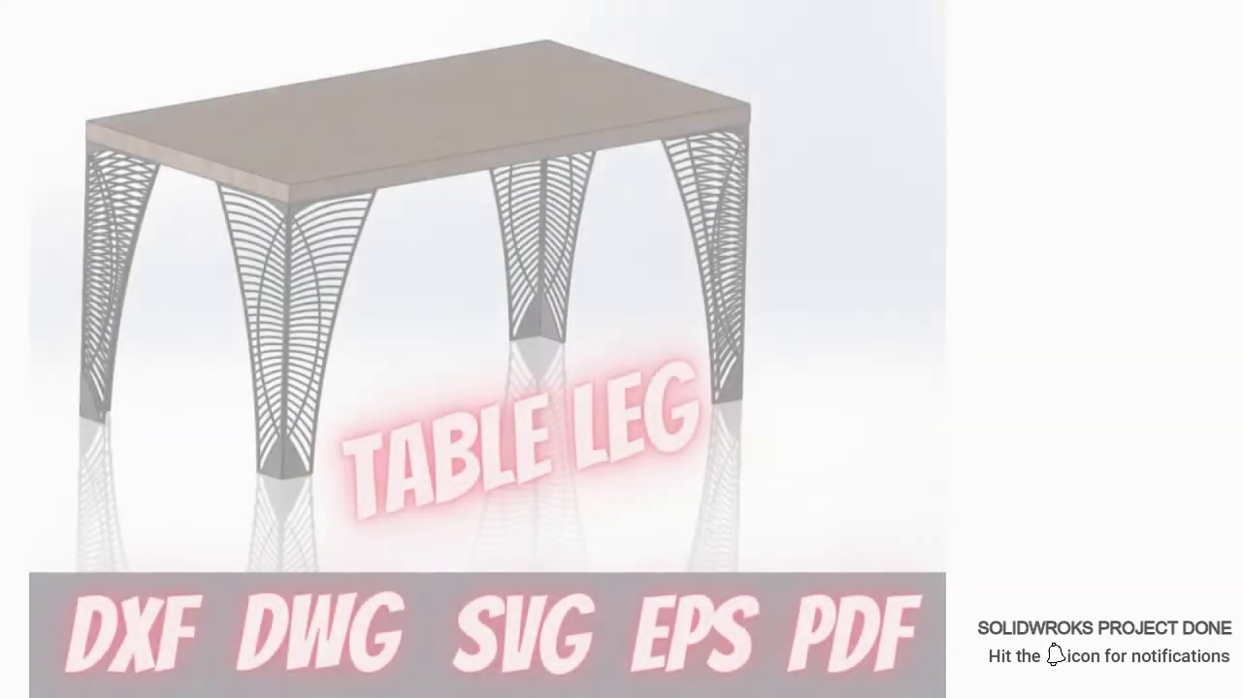